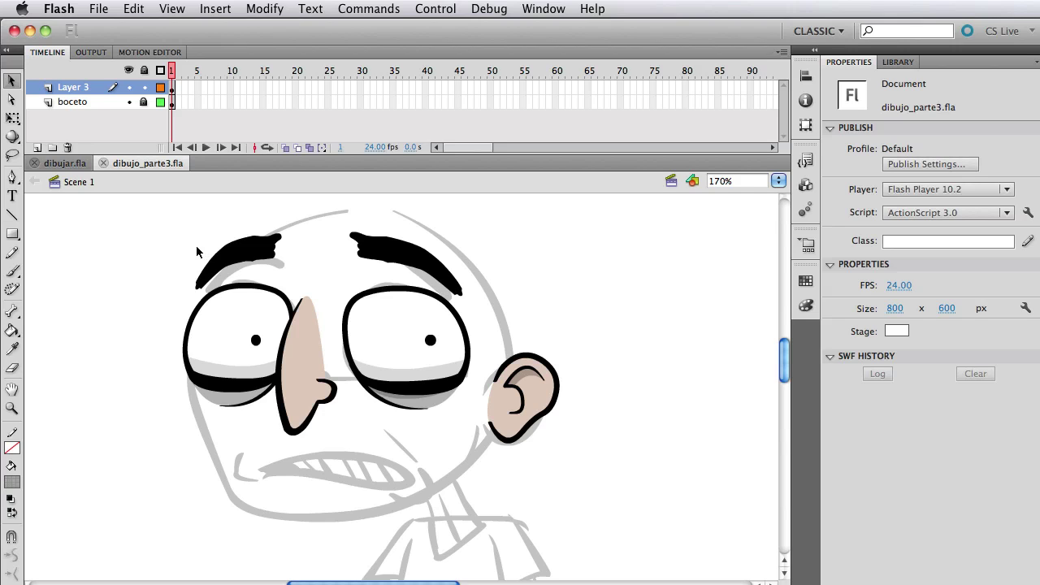
- View the finished character in dibujar.fla as a reference, and return to dibujo_parte3.fla
left_click(58, 165)
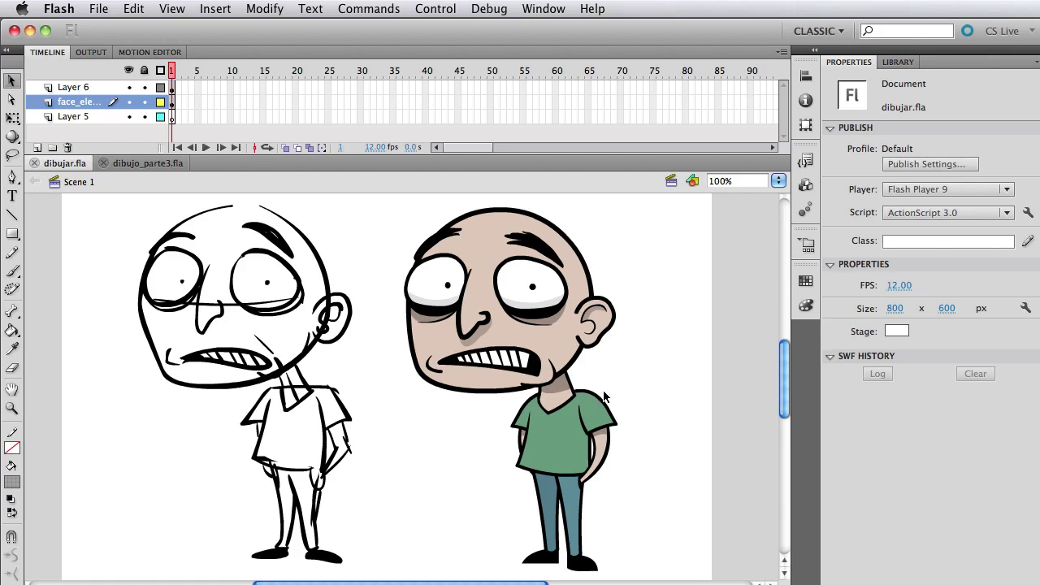
left_click(145, 163)
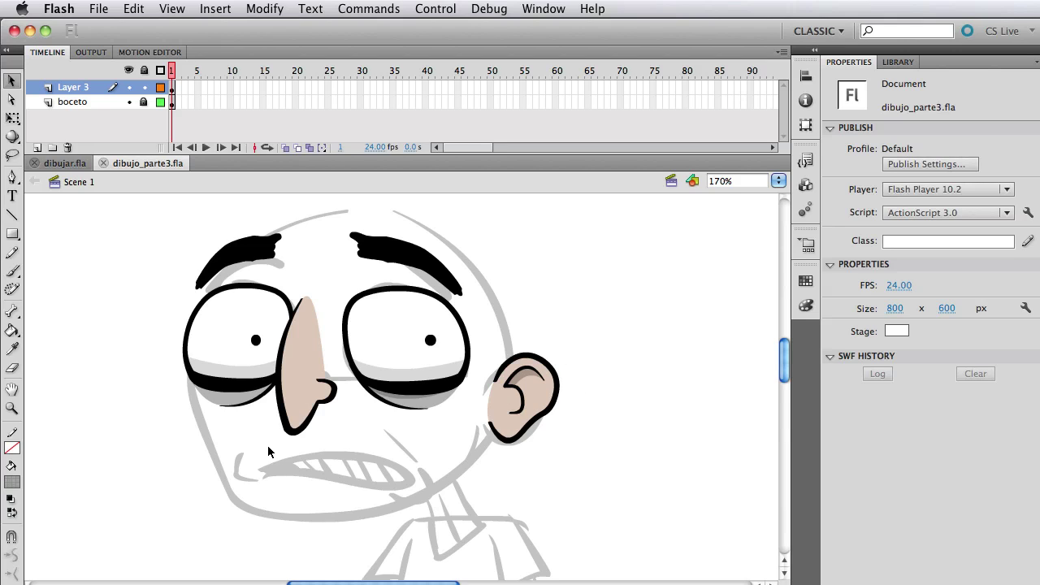
- Draw a black line with stroke 4 across the sketched mouth and bend it upward into the upper lip's curve
left_click_drag(349, 455, 349, 374)
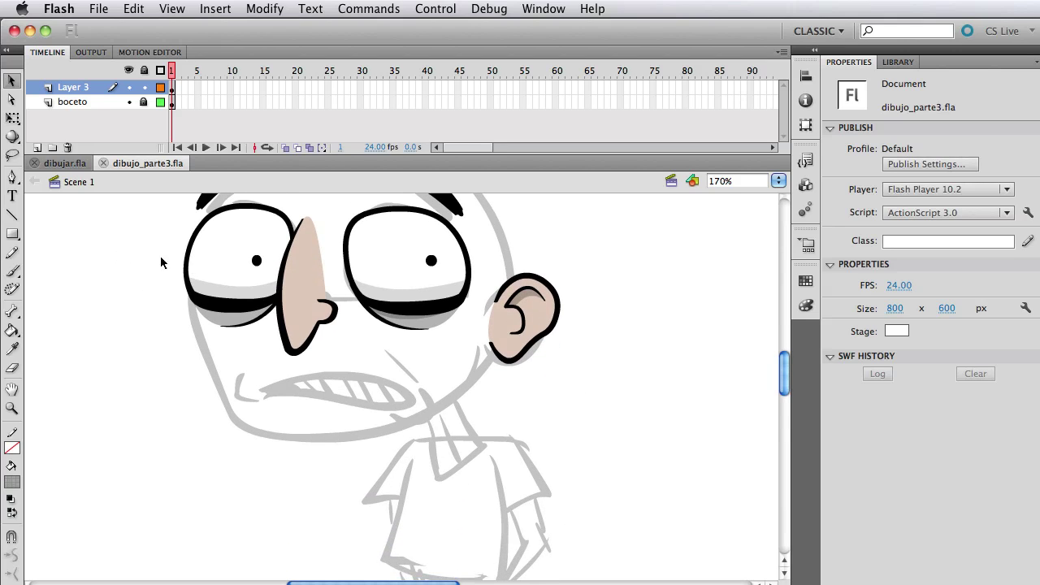
key("z")
left_click_drag(109, 218, 702, 468)
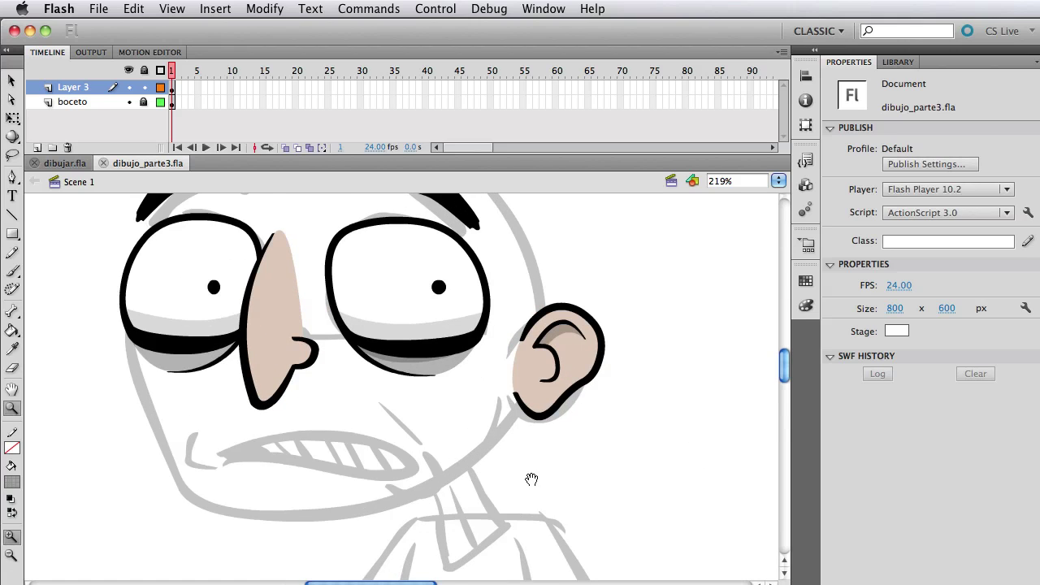
mouse_move(535, 481)
left_mouse_down()
mouse_move(598, 496)
mouse_move(569, 488)
left_mouse_up()
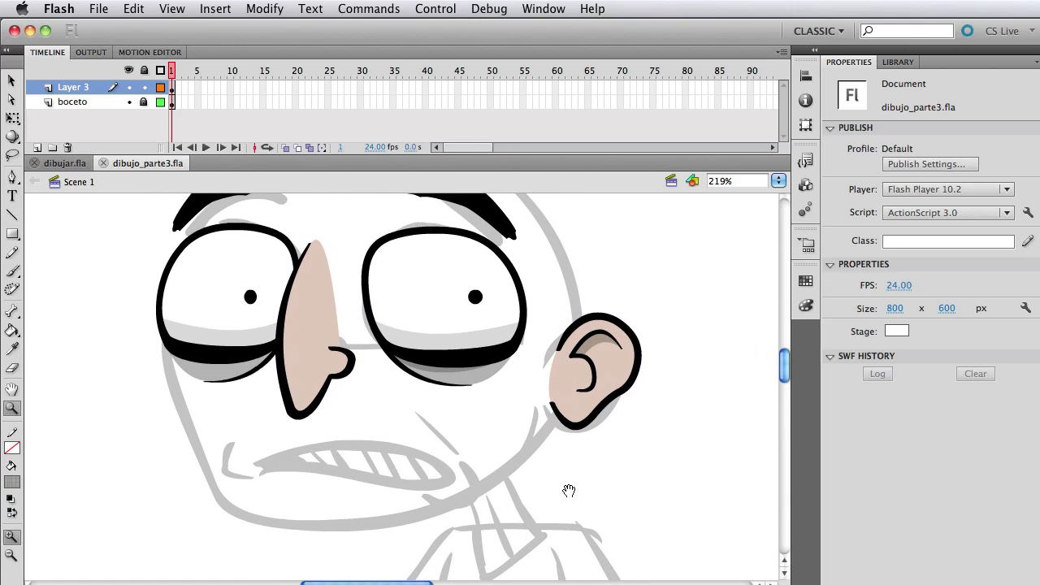
left_click(12, 214)
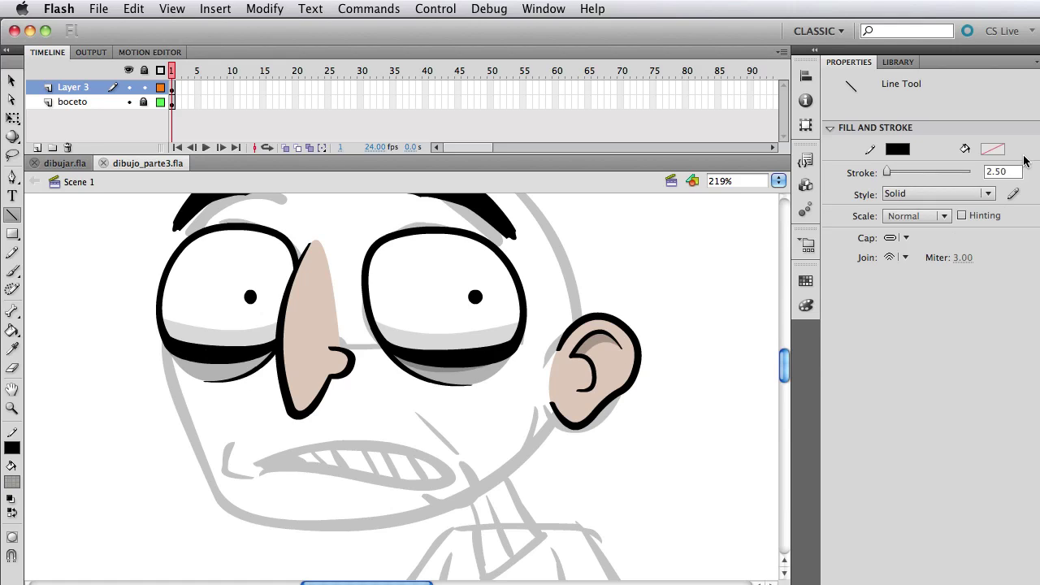
left_click_drag(1021, 171, 977, 171)
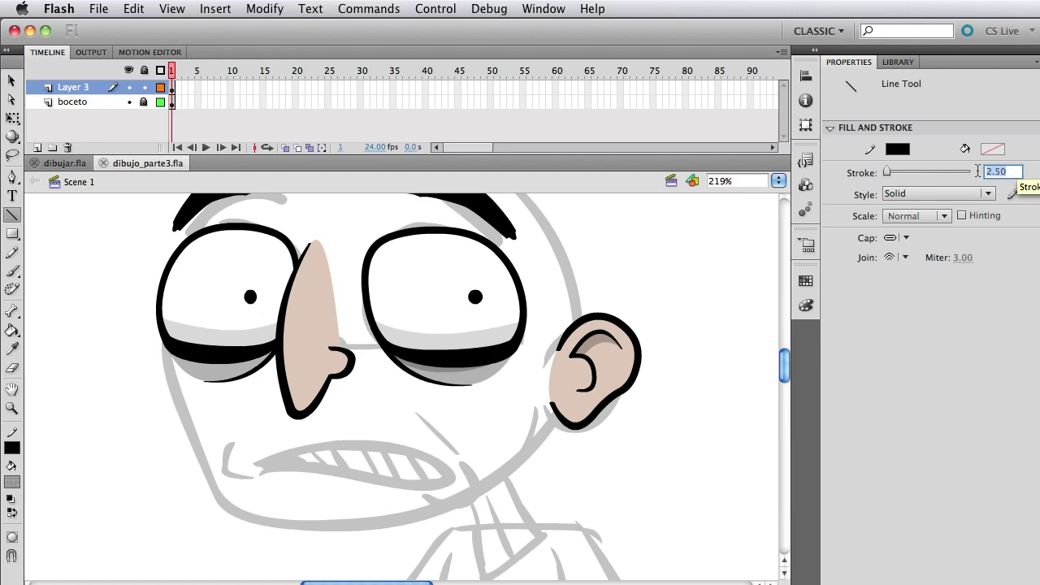
type("4")
key("Return")
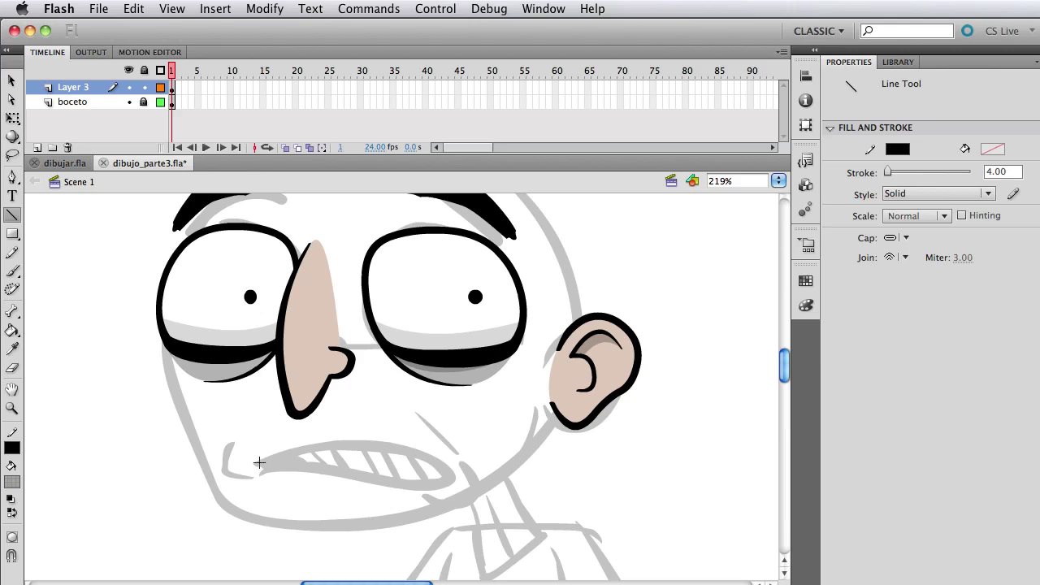
left_click_drag(258, 462, 454, 466)
left_click(12, 81)
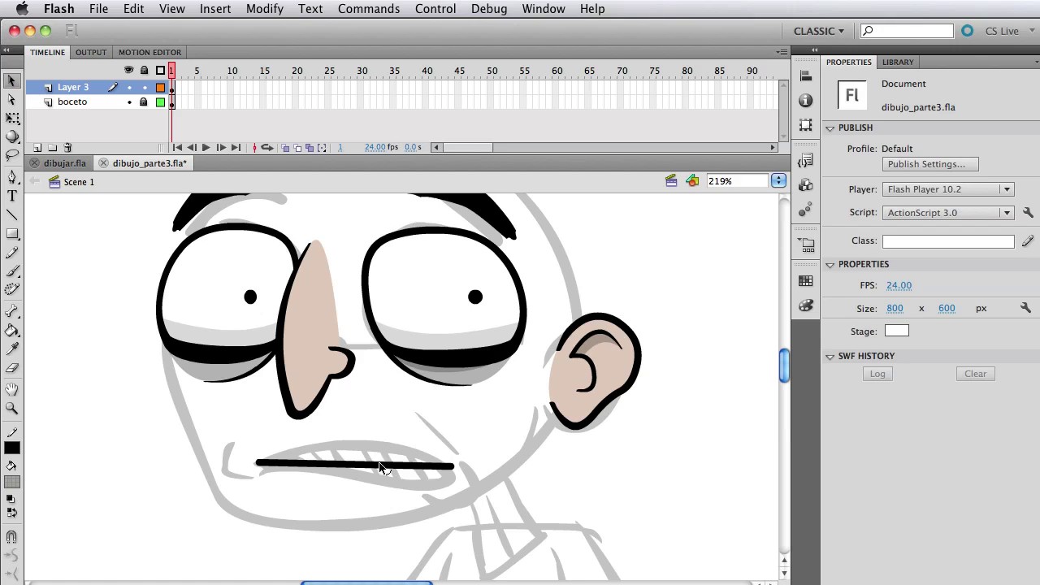
left_click_drag(381, 464, 381, 438)
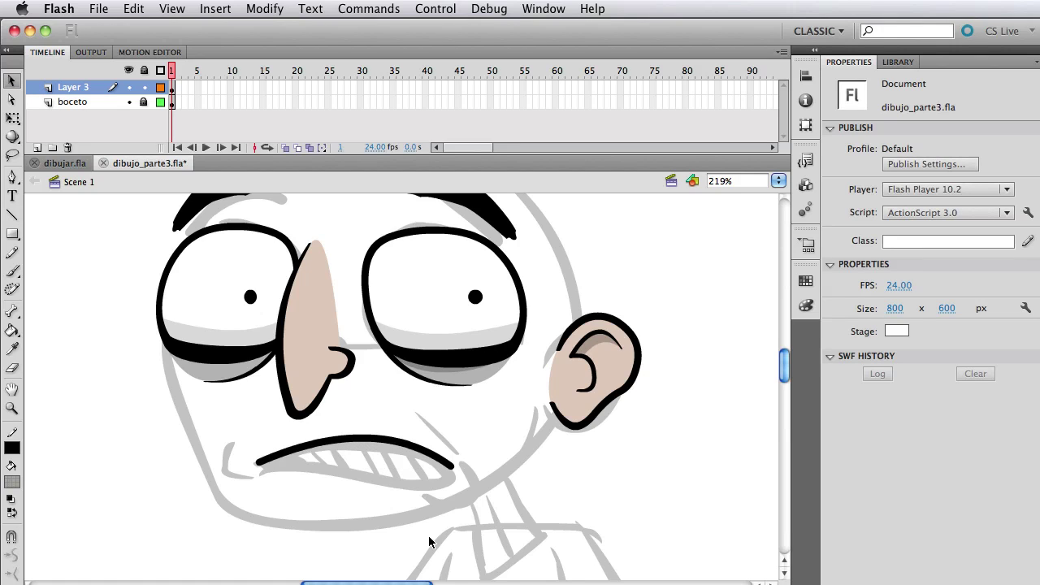
- Hide the boceto layer to review the upper lip with the inked face, and show the layer again
left_click(128, 102)
left_click_drag(488, 429, 490, 483)
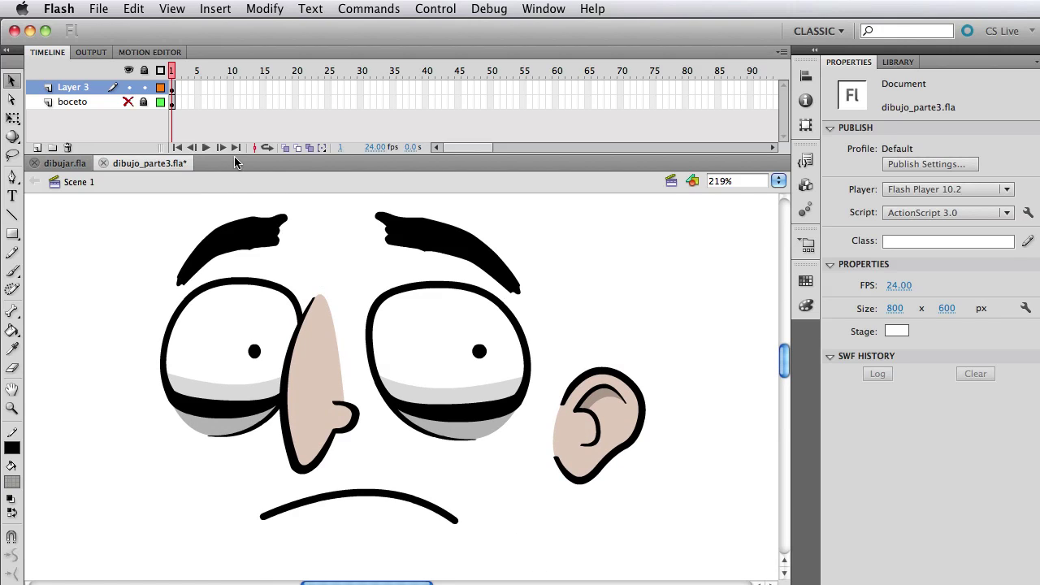
left_click(129, 102)
- Examine the finished character's mouth up close in dibujar.fla and return to dibujo_parte3.fla
left_click(55, 165)
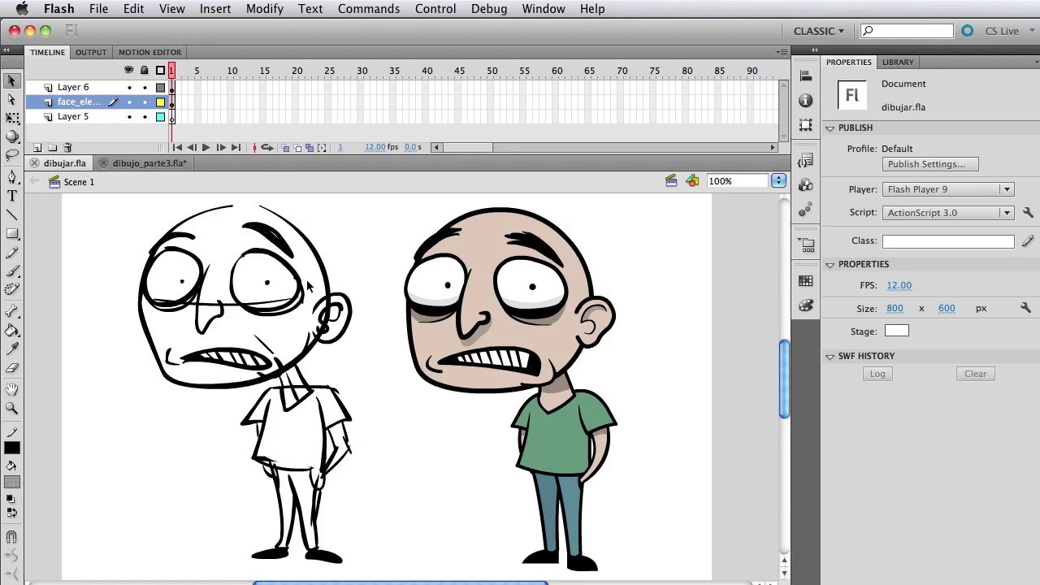
key("z")
left_click_drag(377, 307, 640, 424)
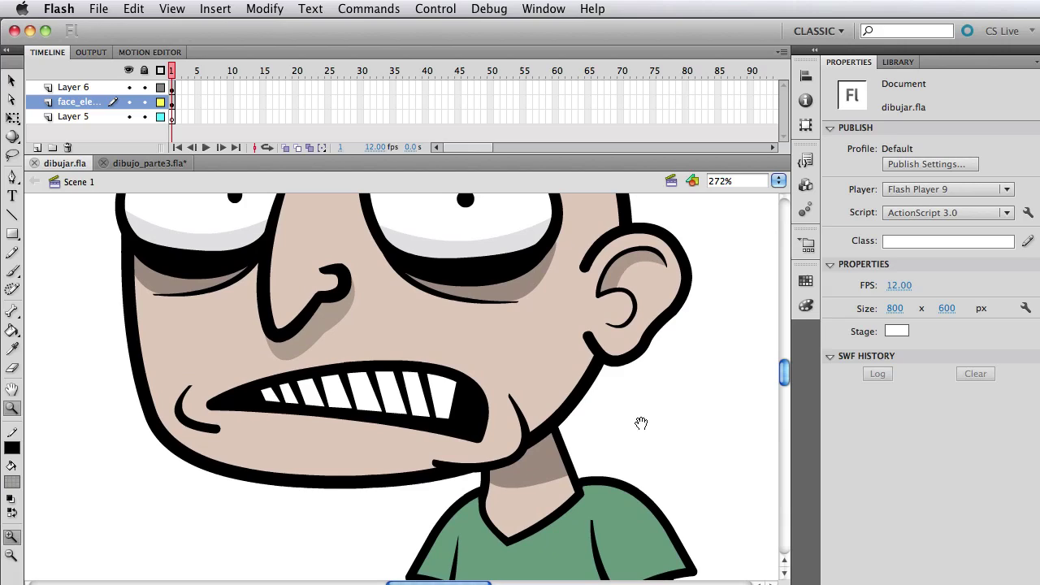
key("v")
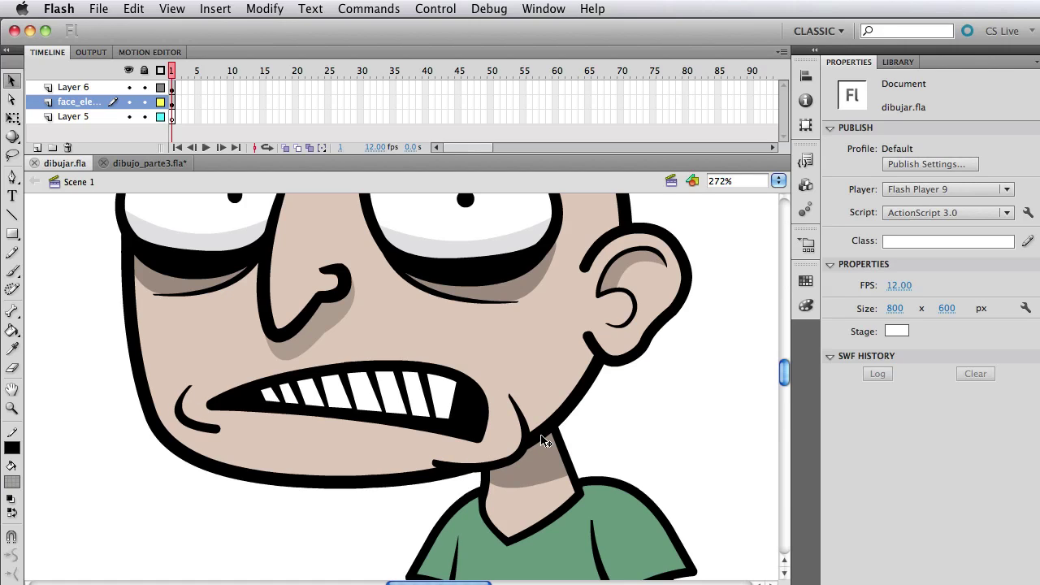
left_click(130, 161)
- Pull a new corner point out near the upper lip's right end and stretch the end segment back leftward as the lower lip
scroll(247, 411, "down", 2)
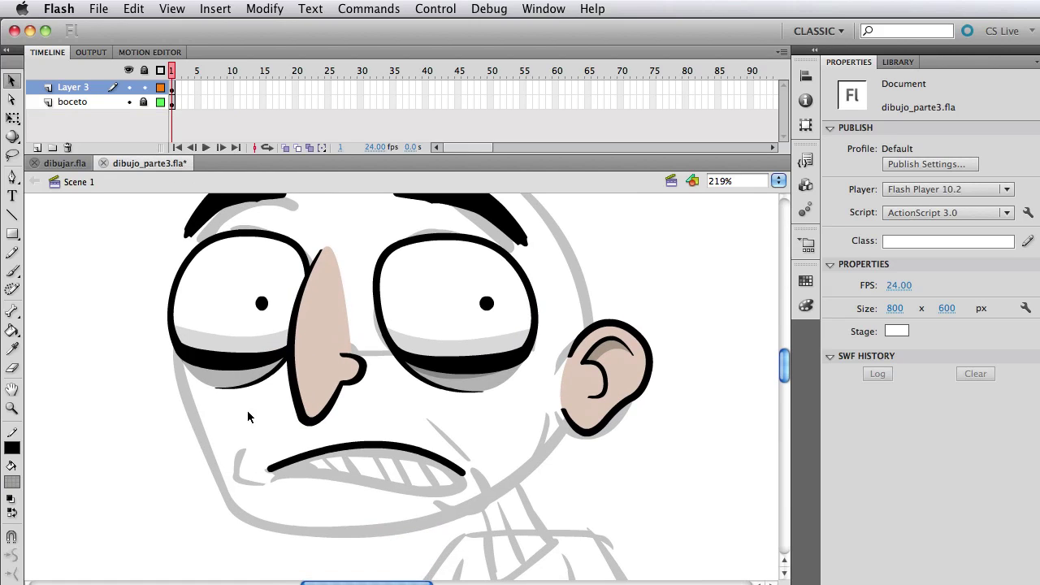
key("z")
left_click_drag(124, 311, 690, 580)
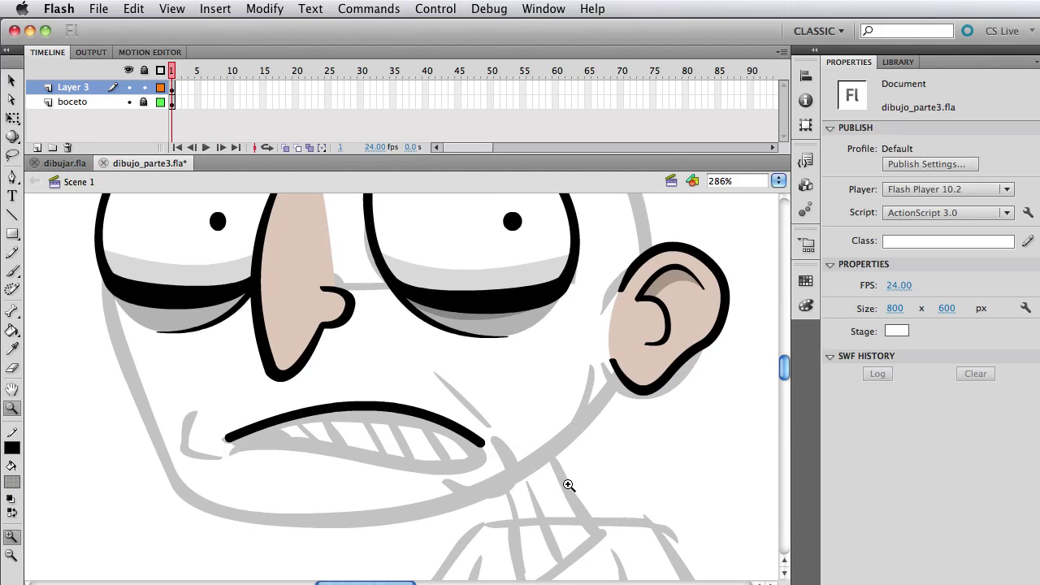
key("v")
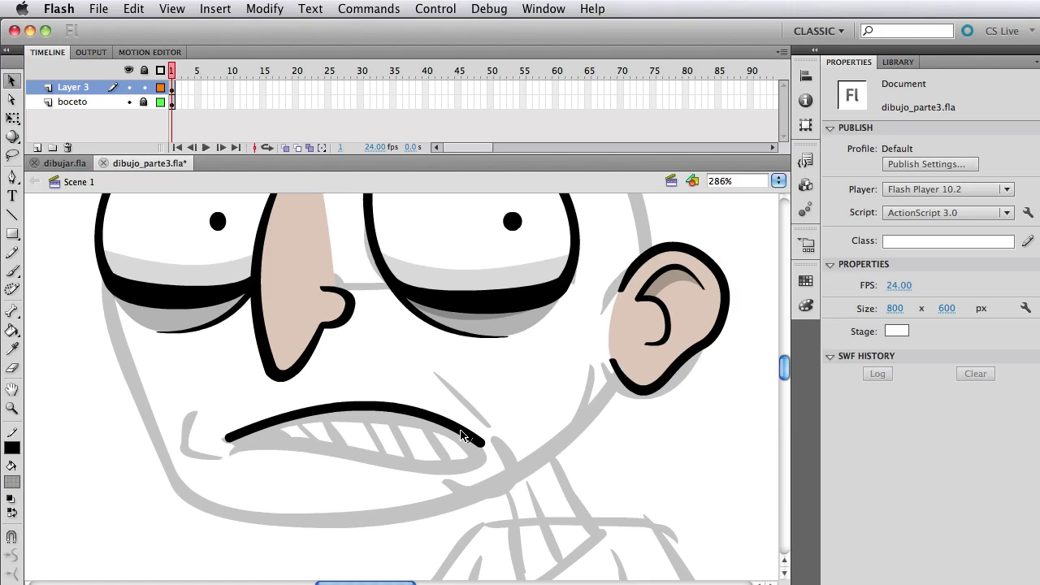
mouse_move(461, 434)
left_mouse_down()
mouse_move(416, 423)
mouse_move(426, 397)
left_mouse_up()
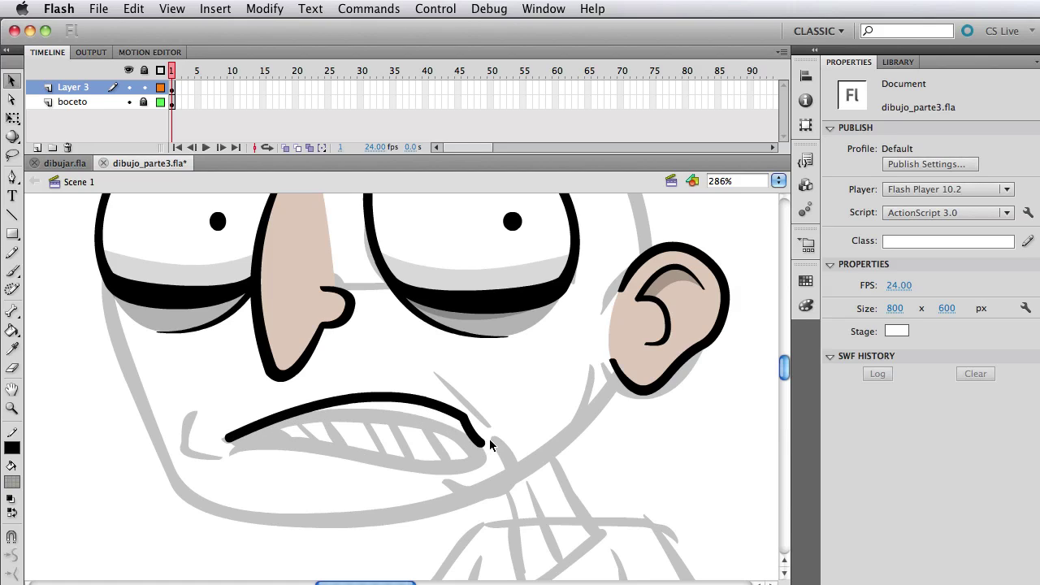
mouse_move(488, 442)
left_mouse_down()
mouse_move(436, 464)
mouse_move(269, 467)
left_mouse_up()
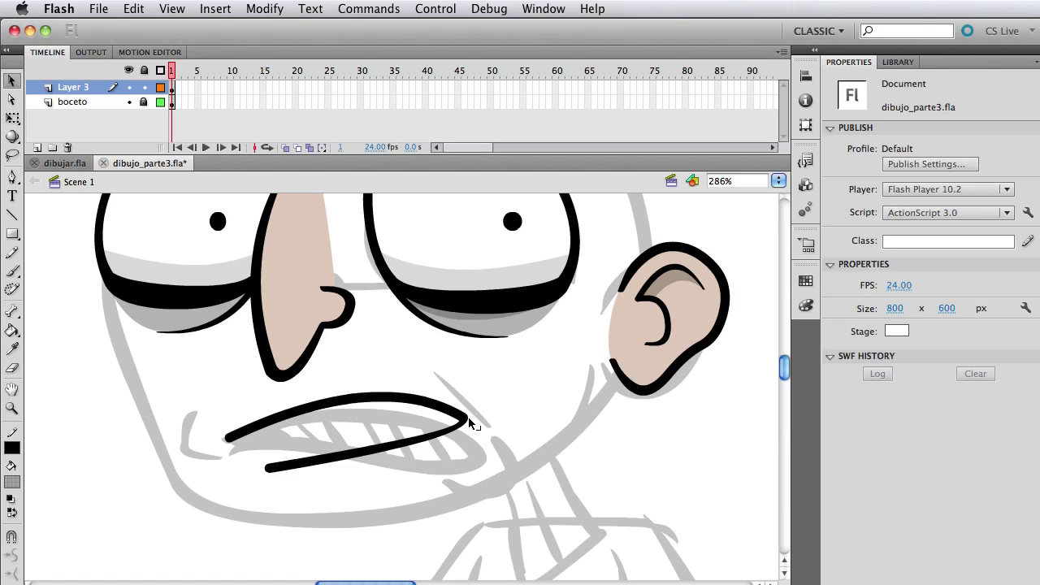
- Move the mouth's right corner down to the sketched corner, smooth the upper lip, and raise the lower lip's free end
mouse_move(469, 417)
left_mouse_down()
mouse_move(477, 454)
mouse_move(494, 443)
mouse_move(470, 455)
mouse_move(487, 460)
left_mouse_up()
left_click_drag(426, 420, 445, 418)
left_click_drag(274, 469, 278, 455)
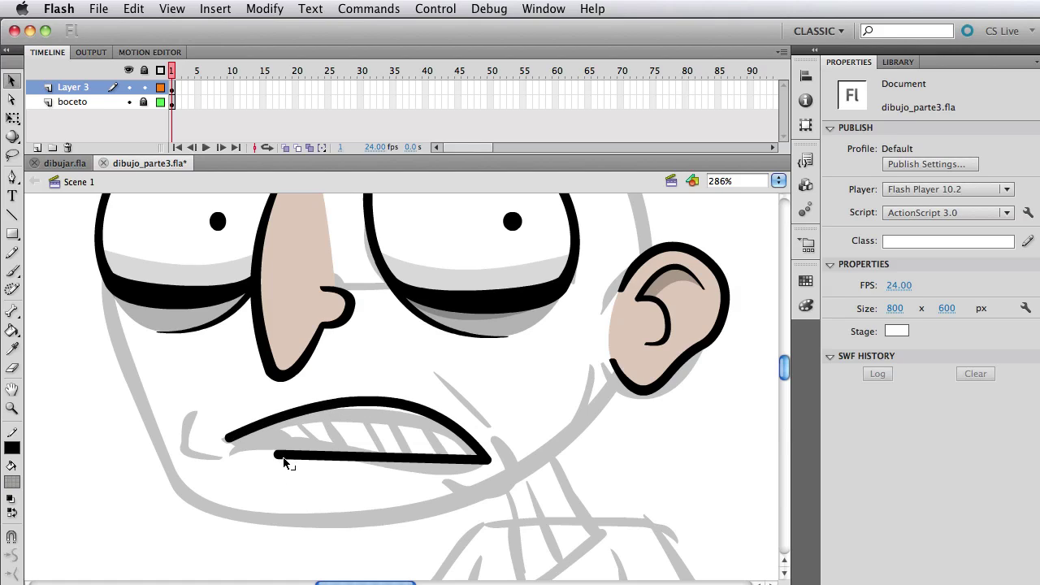
- Enable Snap to Objects and join the lower lip's free end to the upper lip's left end
left_click(11, 538)
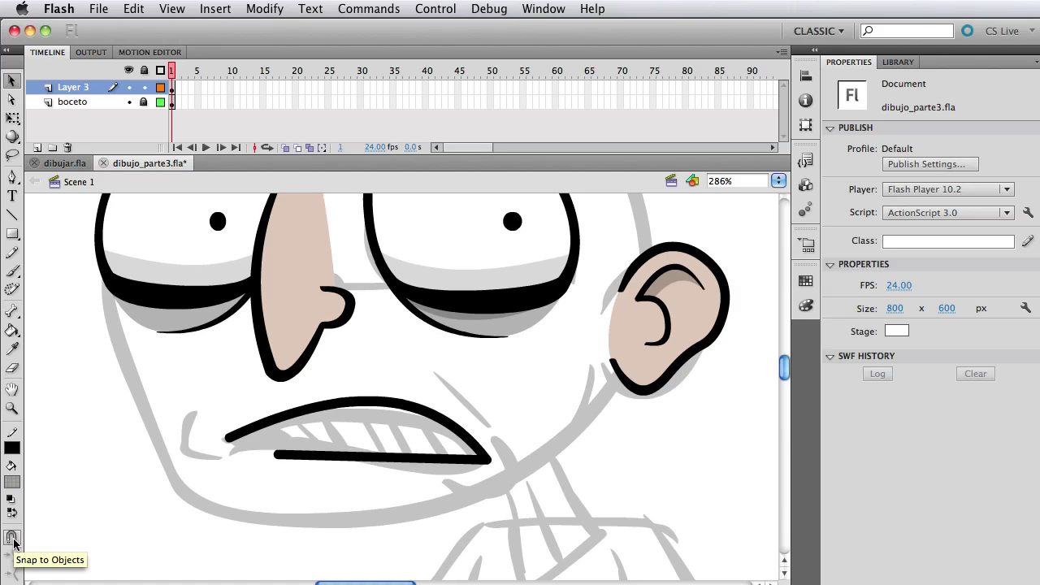
left_click(14, 543)
left_click(14, 543)
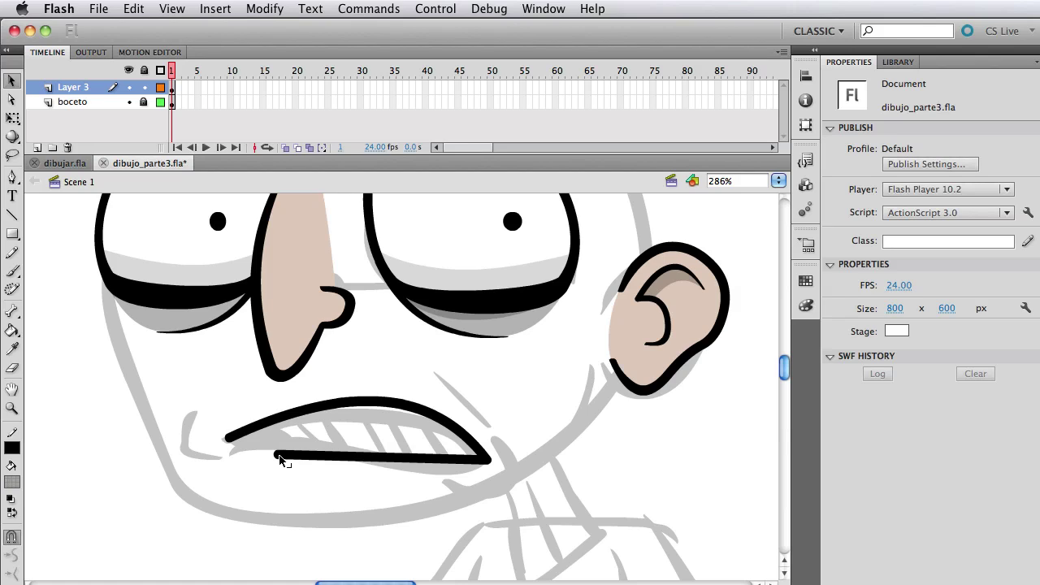
left_click_drag(280, 455, 233, 442)
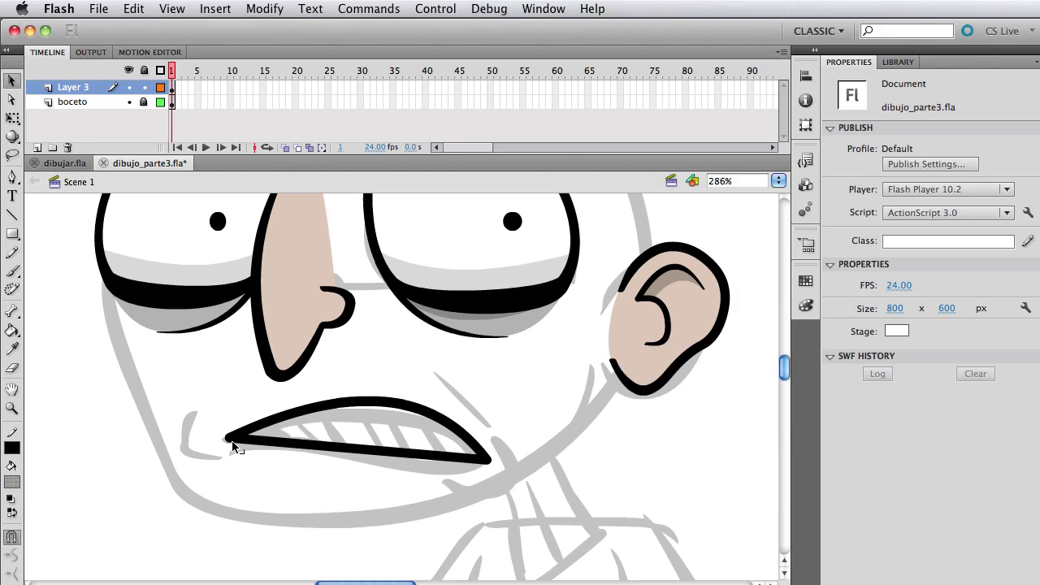
- Disable Snap to Objects, extend both mouth corners outward and reshape the curves of the upper and lower lips
left_click(11, 540)
left_click_drag(236, 435, 229, 443)
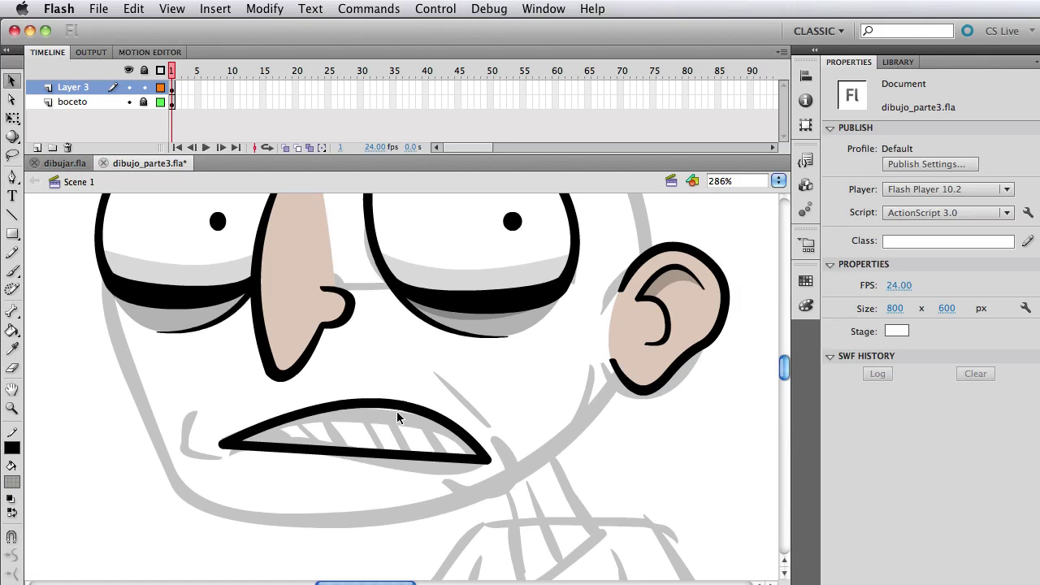
left_click_drag(397, 410, 422, 395)
left_click_drag(377, 452, 393, 439)
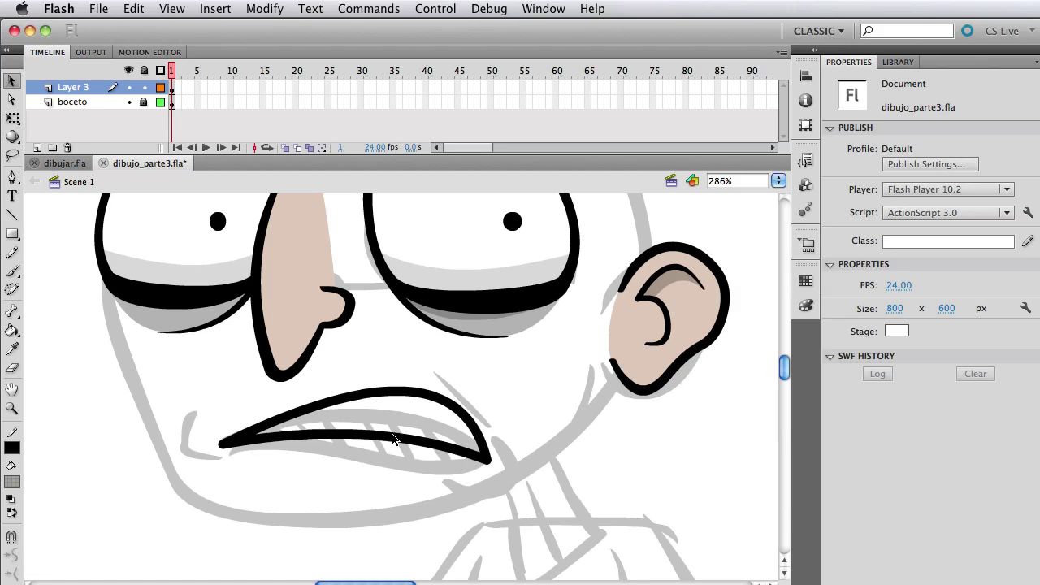
left_click_drag(483, 465, 509, 467)
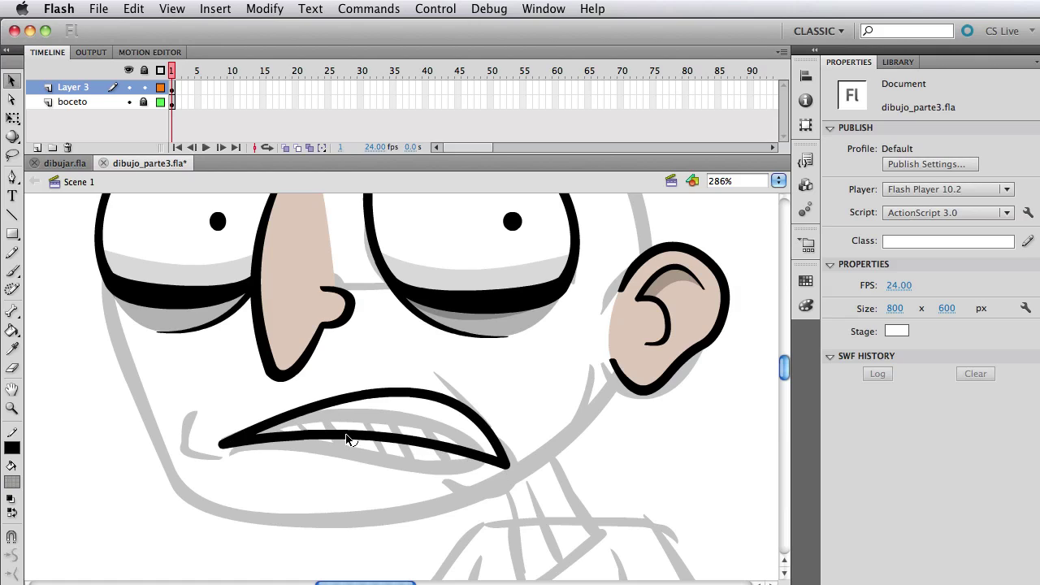
left_click_drag(349, 436, 353, 445)
left_click_drag(394, 391, 416, 399)
- Compare the mouth with the one in dibujar.fla and refine its lip curves and both corners in dibujo_parte3.fla
left_click(54, 163)
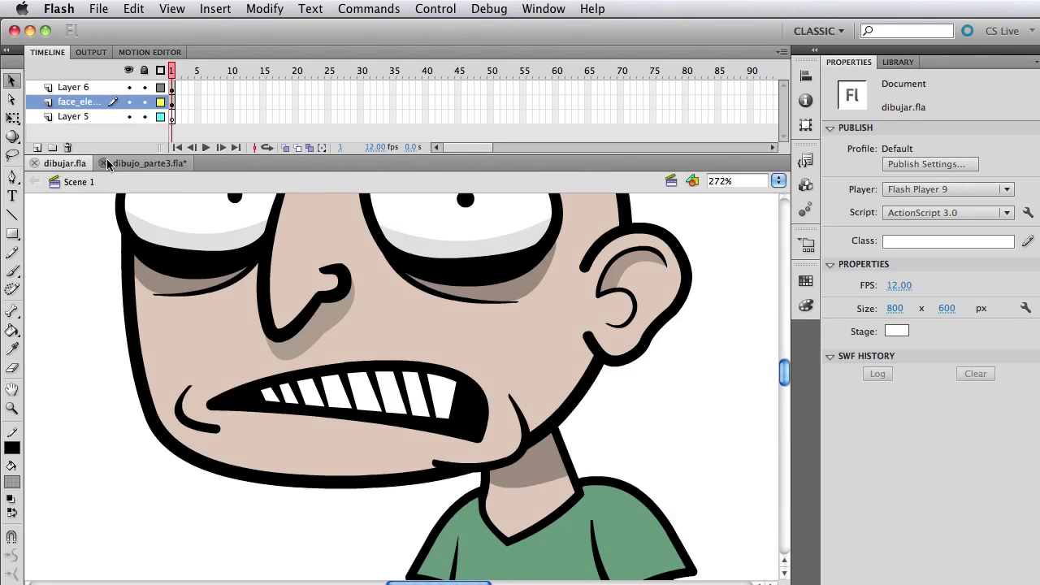
left_click(160, 164)
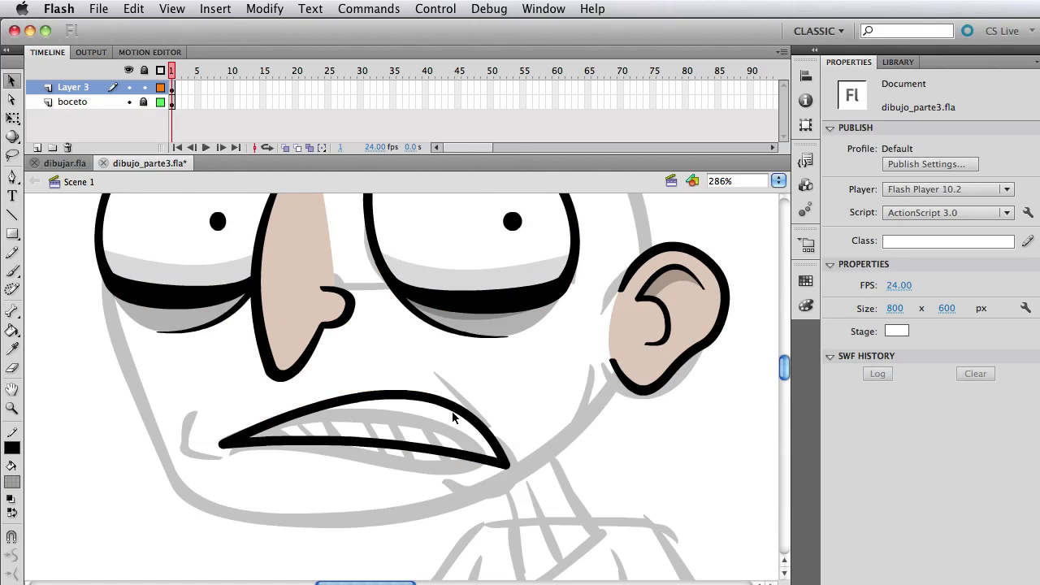
left_click_drag(411, 436, 380, 453)
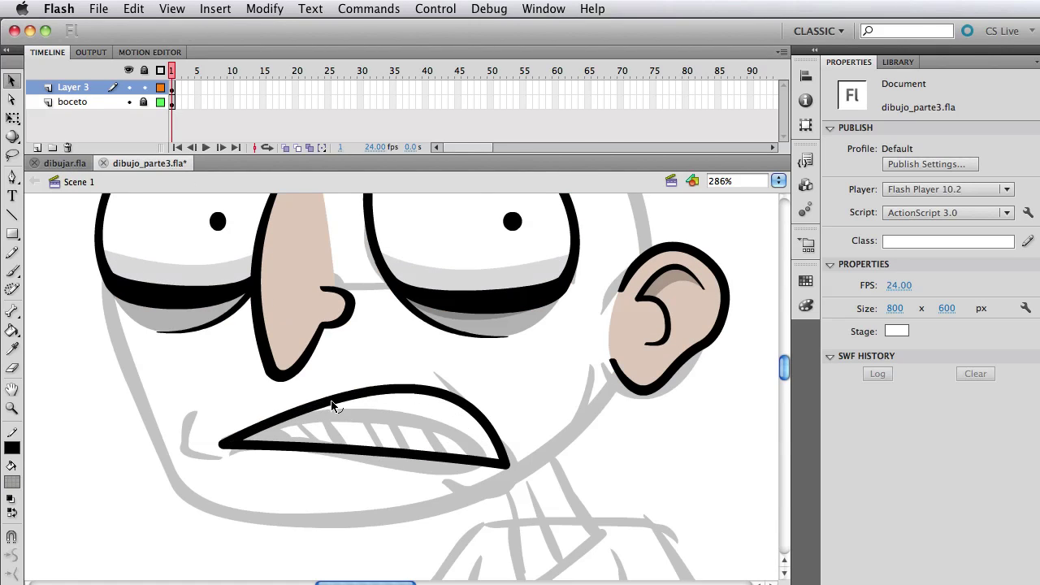
left_click_drag(229, 449, 215, 444)
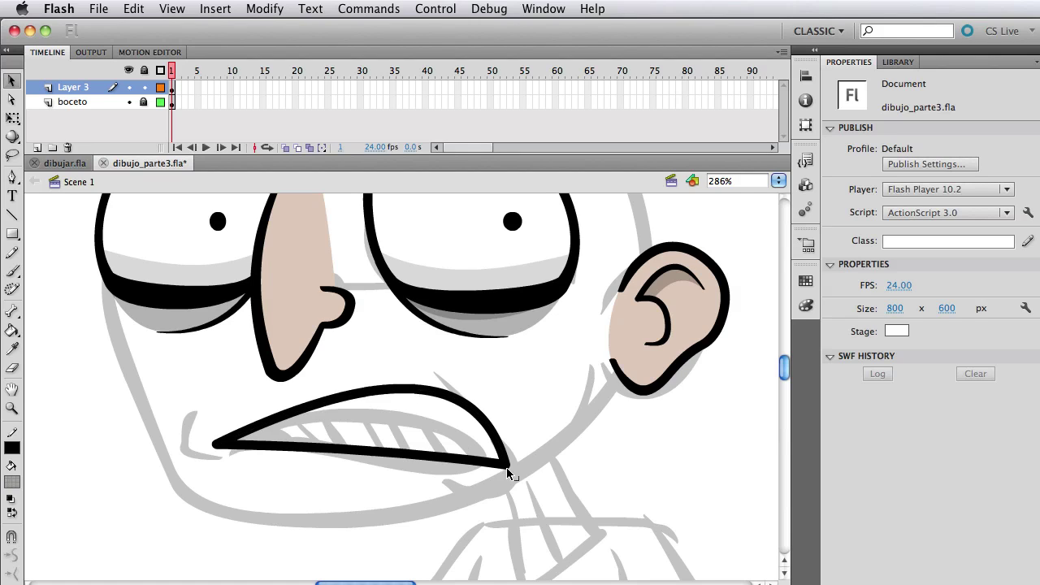
mouse_move(501, 465)
left_mouse_down()
mouse_move(477, 472)
mouse_move(486, 465)
left_mouse_up()
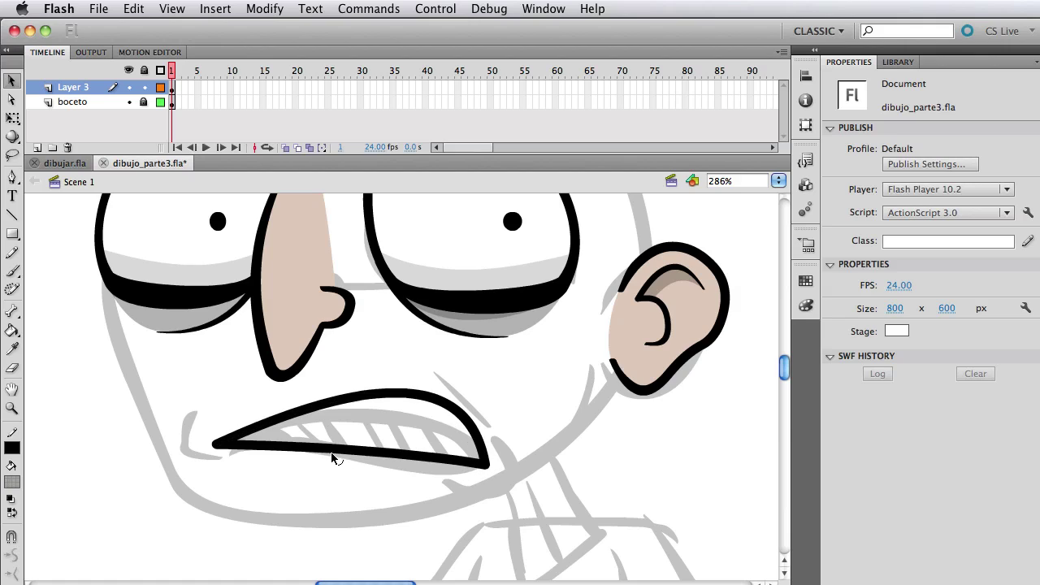
left_click_drag(332, 451, 333, 454)
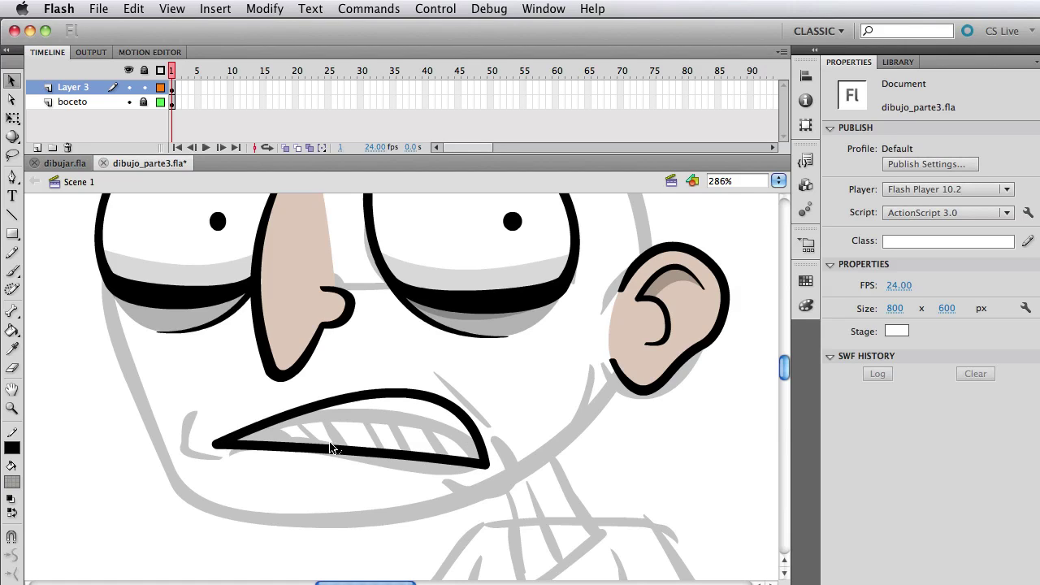
- Draw seven slanted tooth lines between the upper and lower lips, using the Line tool with a black stroke of 4
key("n")
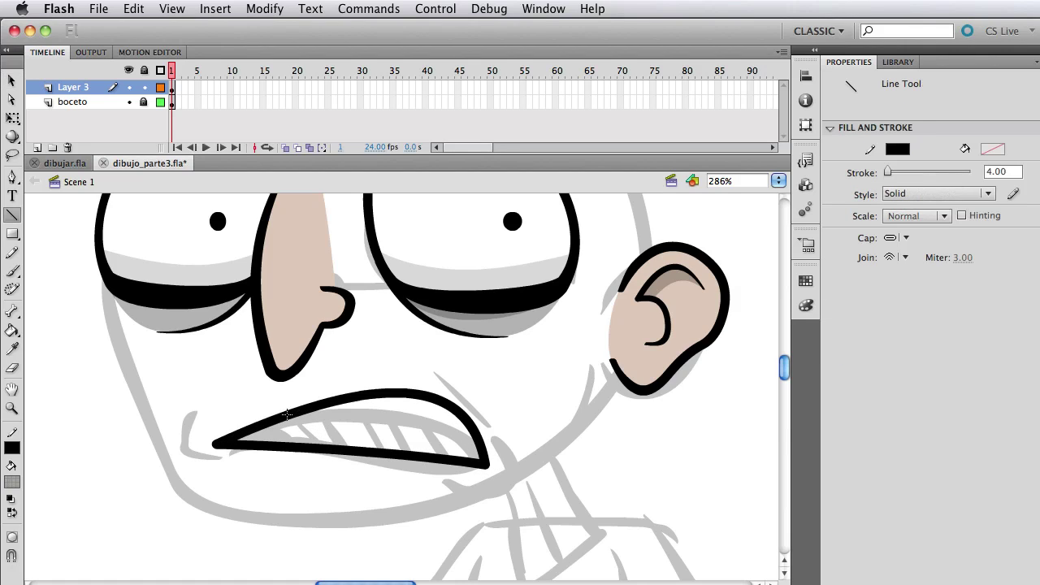
mouse_move(287, 414)
left_mouse_down()
mouse_move(294, 436)
mouse_move(274, 430)
mouse_move(276, 443)
mouse_move(302, 435)
mouse_move(306, 445)
left_mouse_up()
key("super+z")
left_click_drag(334, 404, 343, 443)
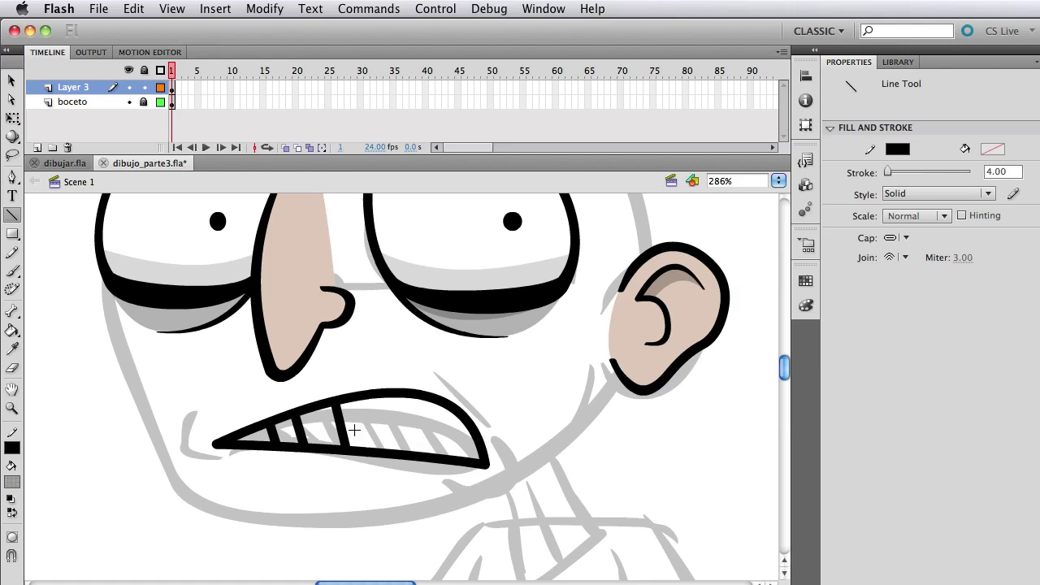
left_click_drag(365, 397, 381, 449)
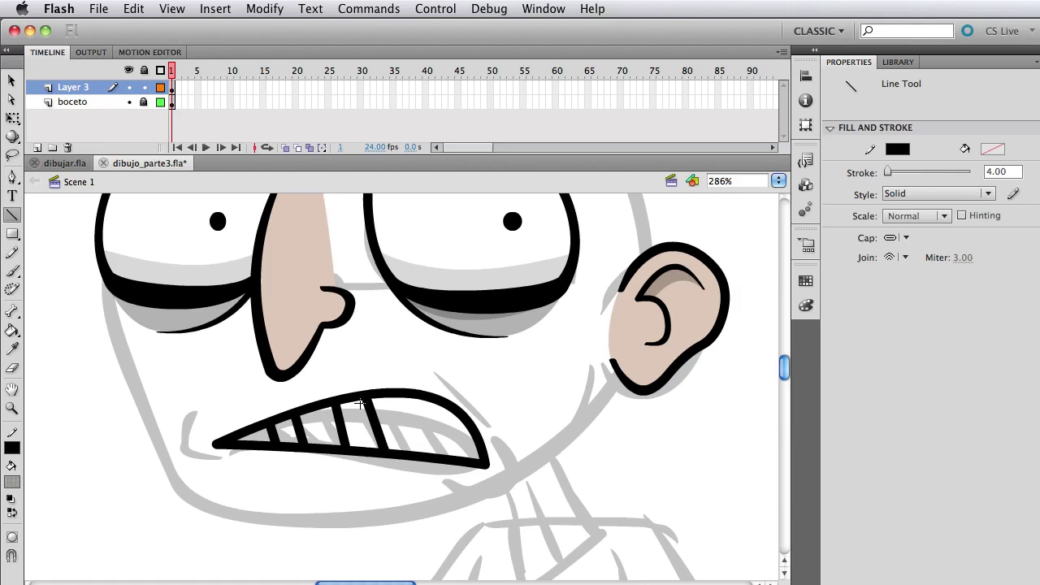
key("super+z")
left_click_drag(367, 397, 383, 452)
left_click_drag(400, 391, 419, 456)
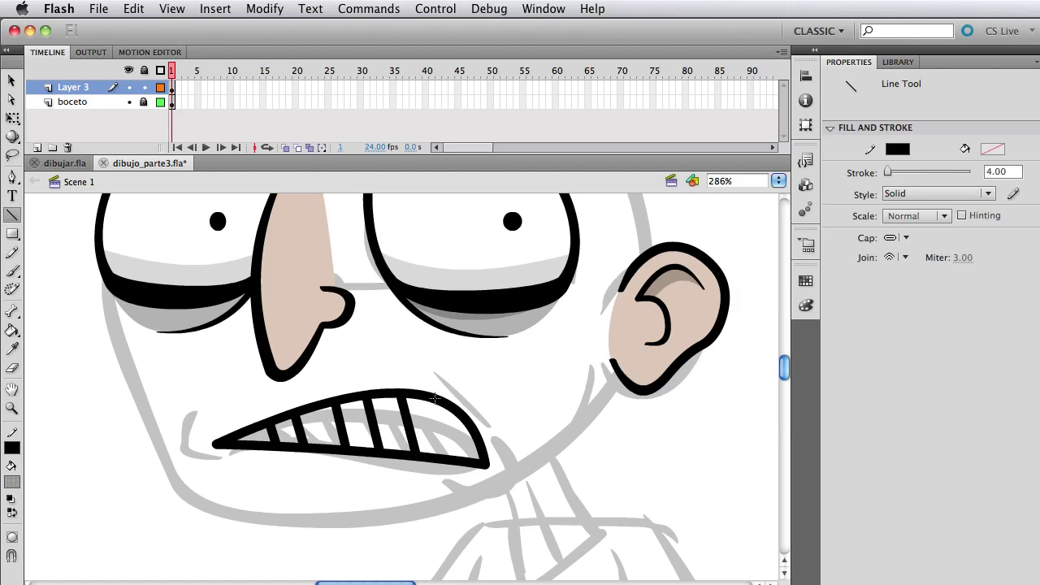
mouse_move(435, 398)
left_mouse_down()
mouse_move(449, 455)
mouse_move(473, 449)
mouse_move(476, 461)
left_mouse_up()
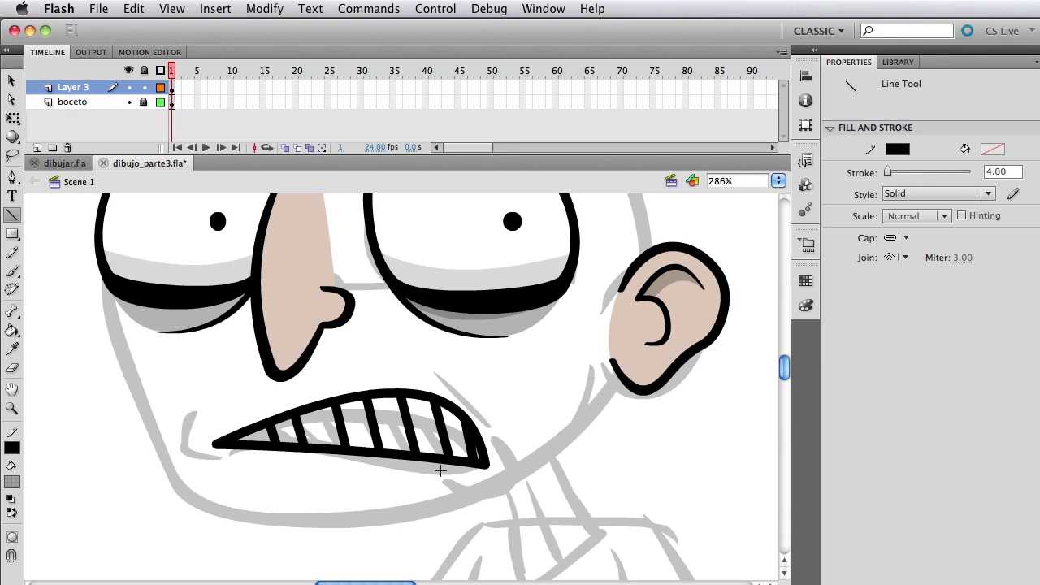
- Select the mouth and teeth without the nose and convert them to a graphic symbol named jose_boca
key("v")
left_click_drag(599, 515, 88, 366)
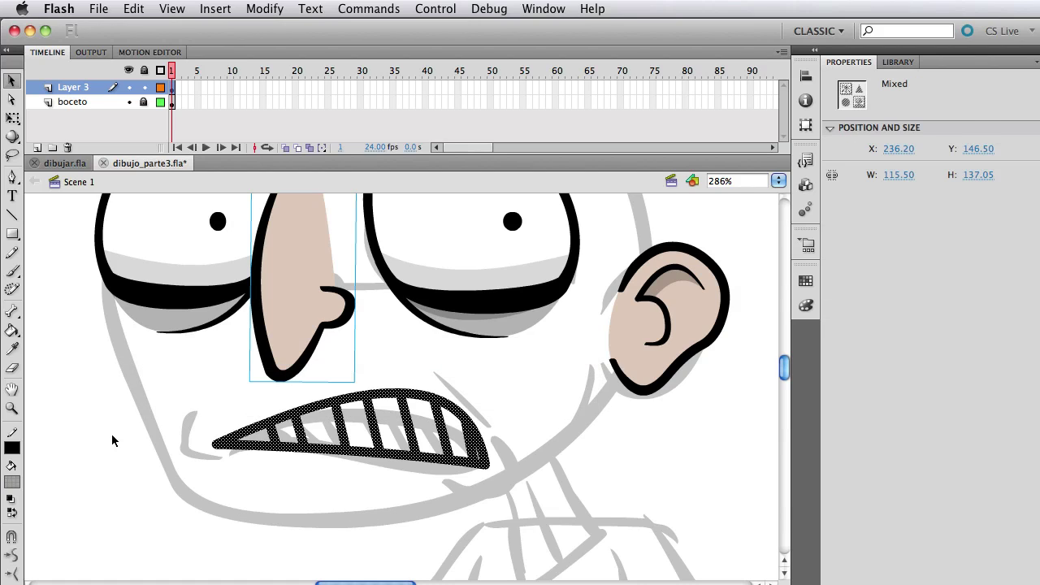
left_click(297, 355, "shift")
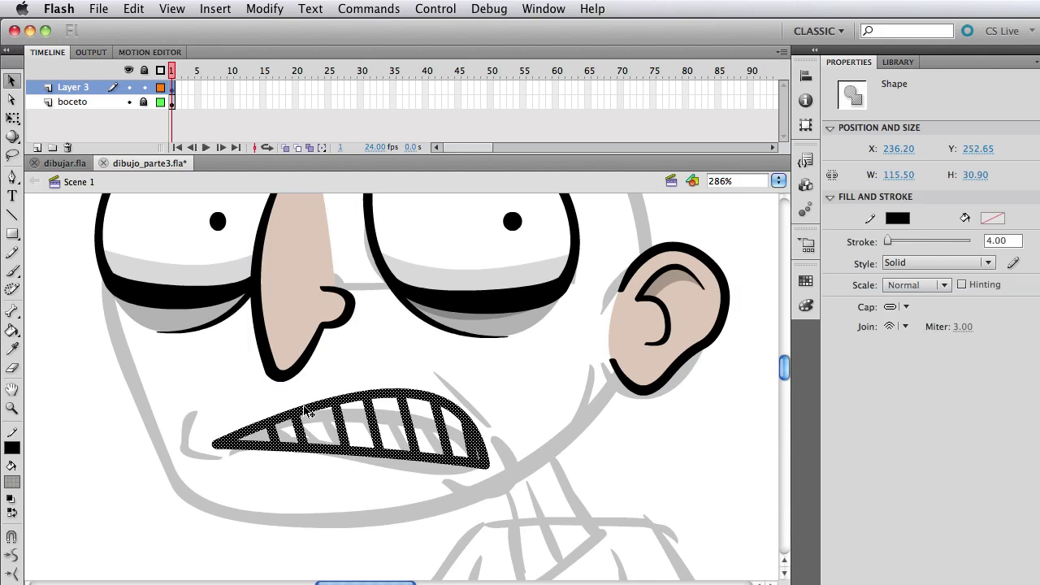
left_click(276, 17)
left_click(338, 54)
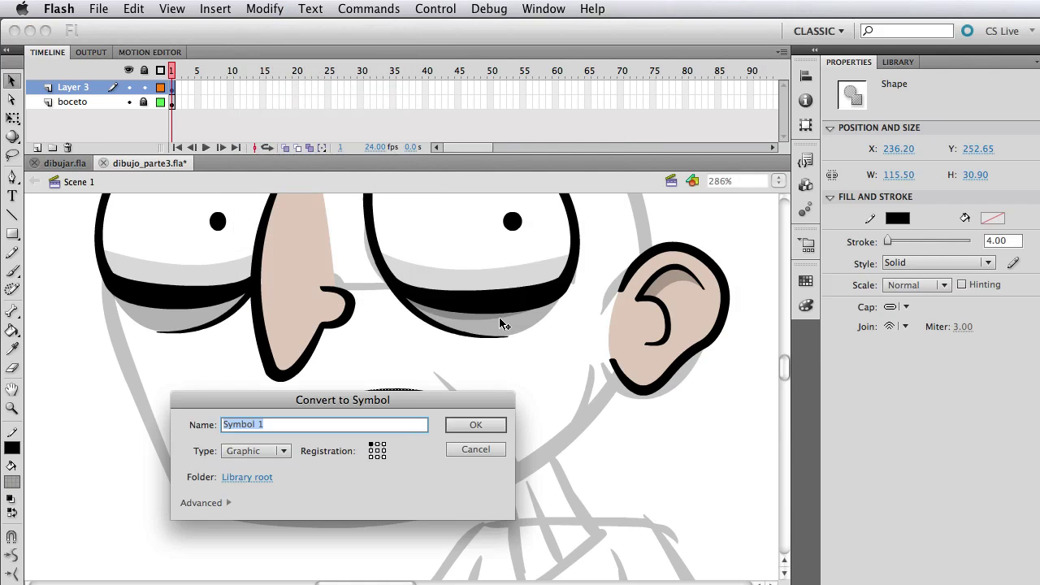
type("jose_boca")
left_click(460, 427)
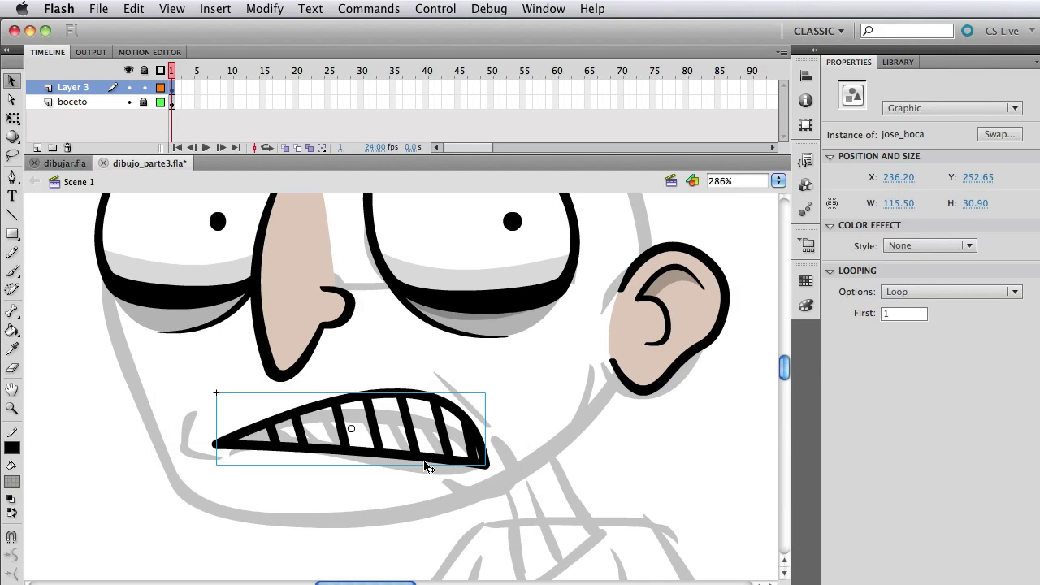
- Inside the jose_boca symbol, draw a line below the mouth's right corner and bend it into a crease curving around that corner
double_click(429, 462)
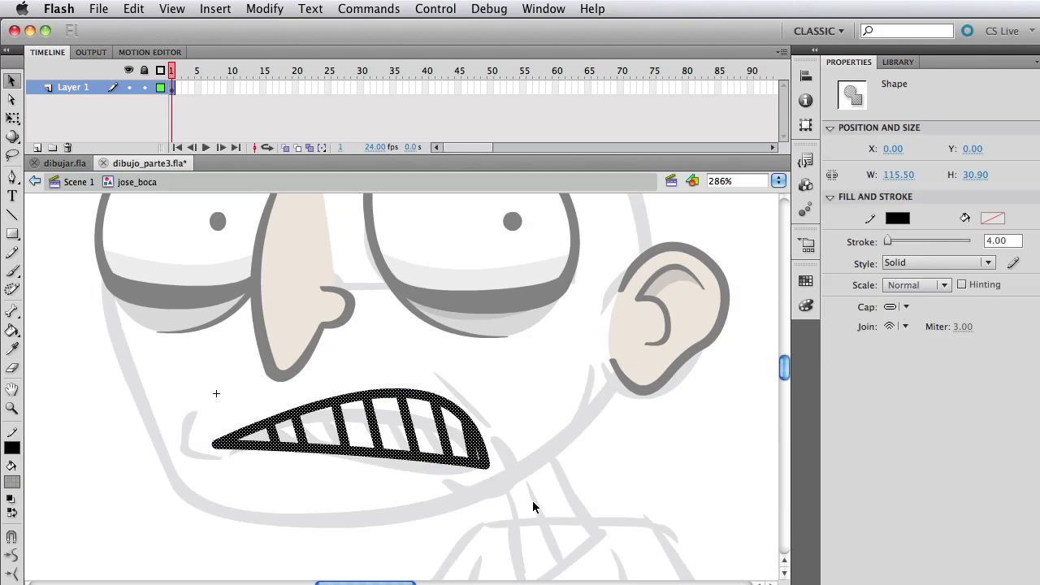
left_click(465, 495)
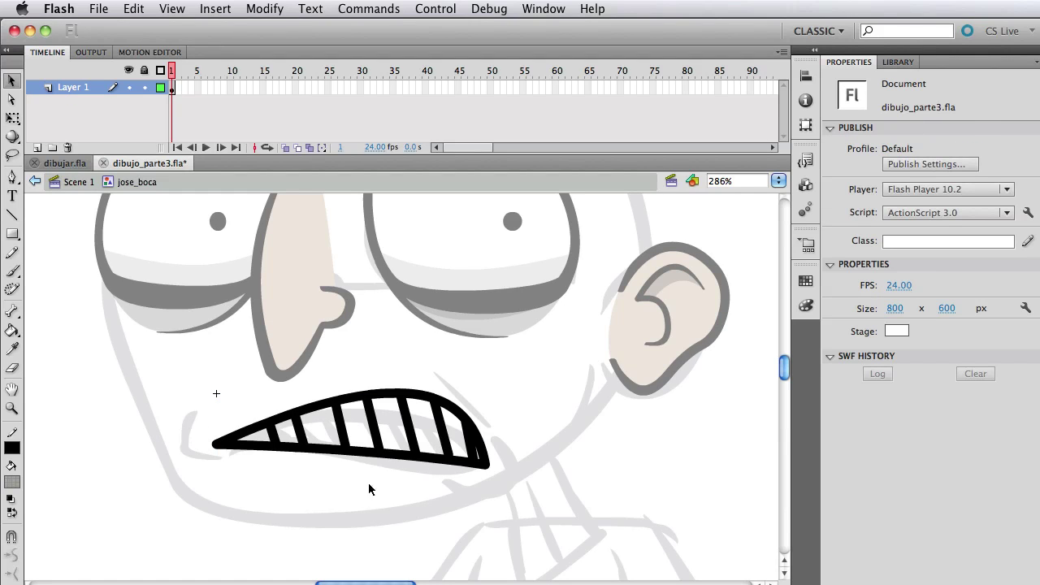
key("b")
key("n")
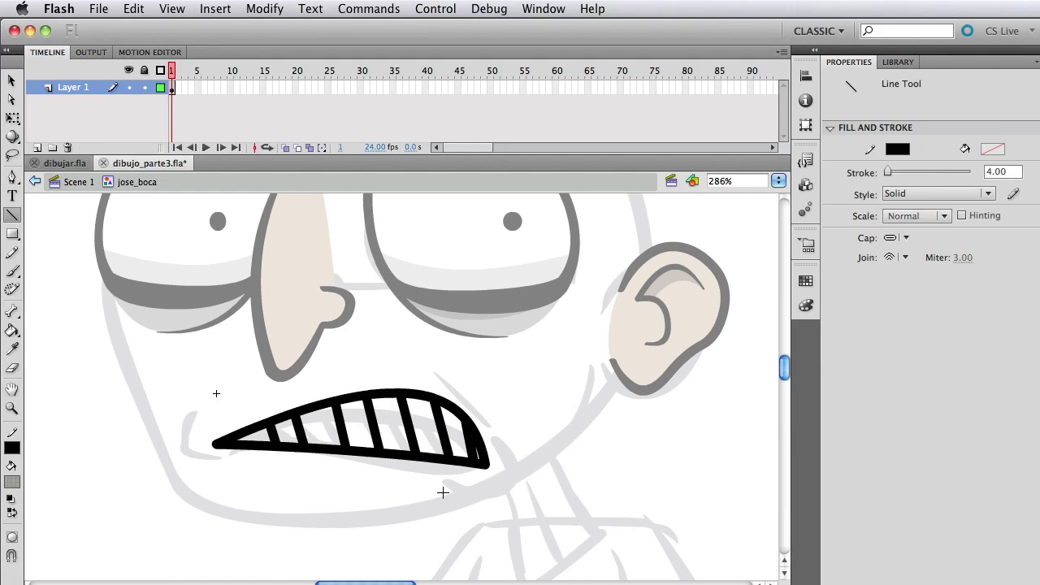
left_click_drag(449, 488, 520, 474)
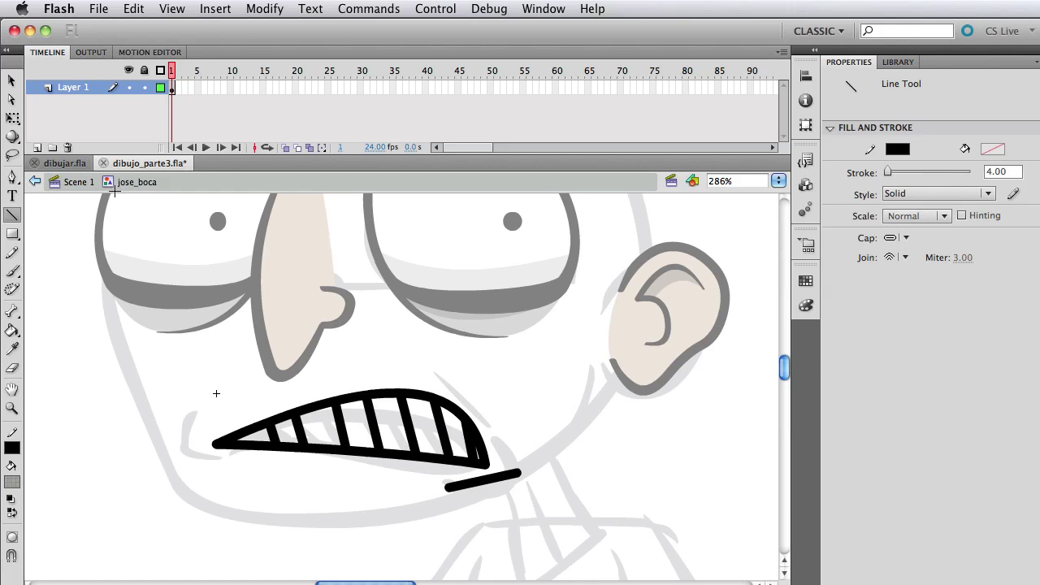
key("v")
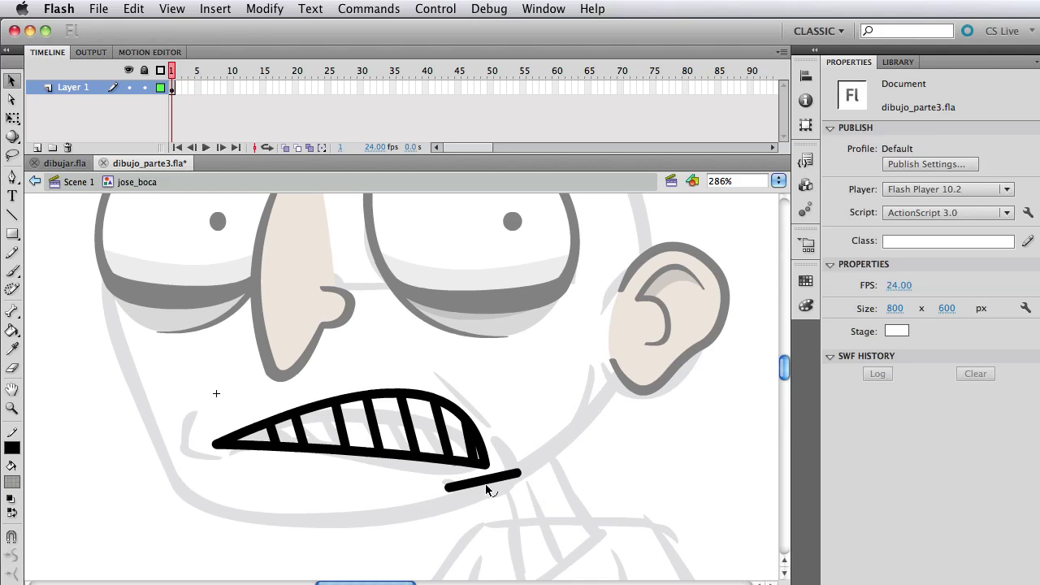
left_click_drag(485, 484, 515, 455)
left_click_drag(503, 497, 528, 467)
mouse_move(518, 485)
left_mouse_down()
mouse_move(490, 498)
mouse_move(526, 485)
mouse_move(517, 492)
left_mouse_up()
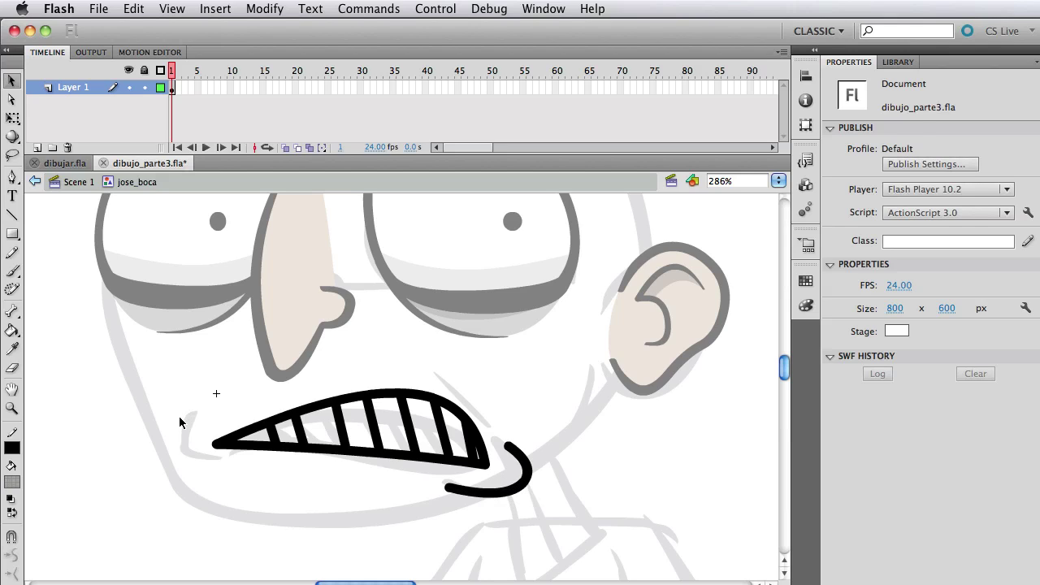
- Draw a short line beside the mouth's left corner and bend it into a crease matching the sketch
key("n")
mouse_move(191, 451)
left_mouse_down()
mouse_move(178, 449)
mouse_move(199, 458)
mouse_move(195, 420)
left_mouse_up()
key("v")
left_click(187, 454)
left_click(199, 429)
left_click_drag(216, 468, 216, 464)
- Set the Paint Bucket's fill to solid black (#000000)
key("k")
left_click(11, 482)
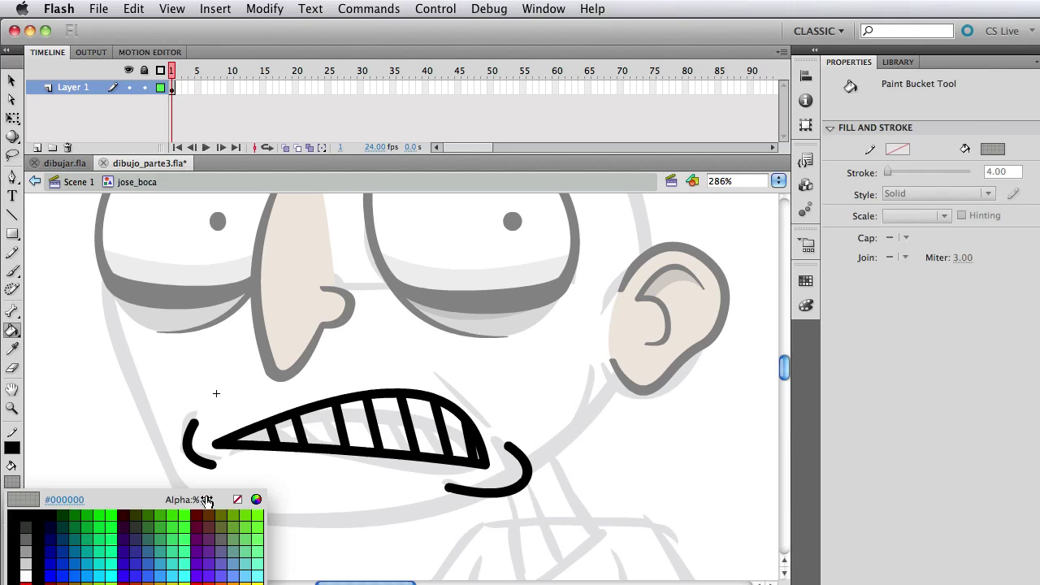
left_click_drag(208, 501, 302, 492)
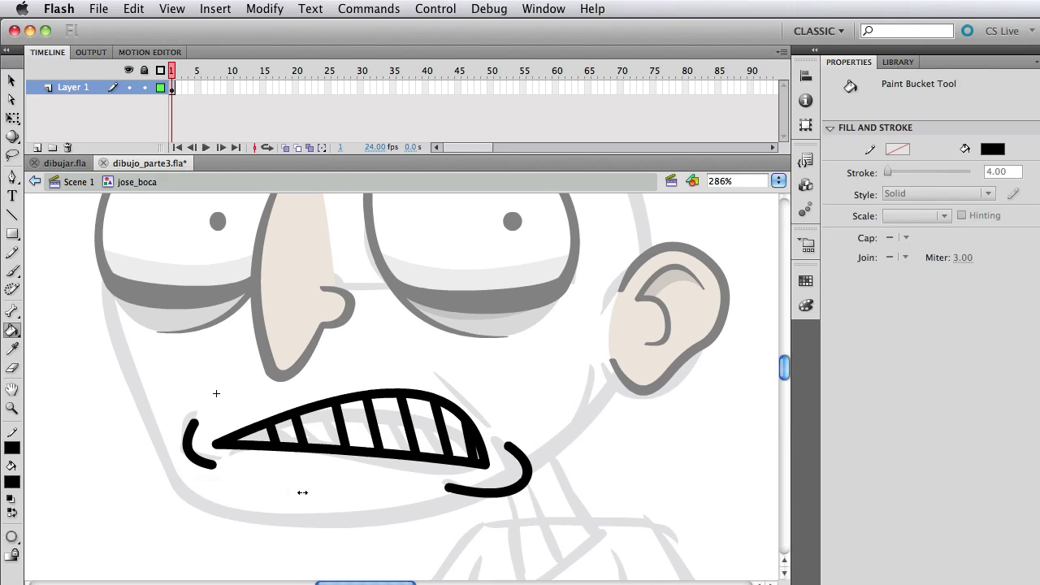
- Try to fill the mouth's left corner with black, first with Don't Close Gaps and then with Close Small Gaps
left_click(259, 428)
key("super+z")
left_click(308, 408)
key("super+z")
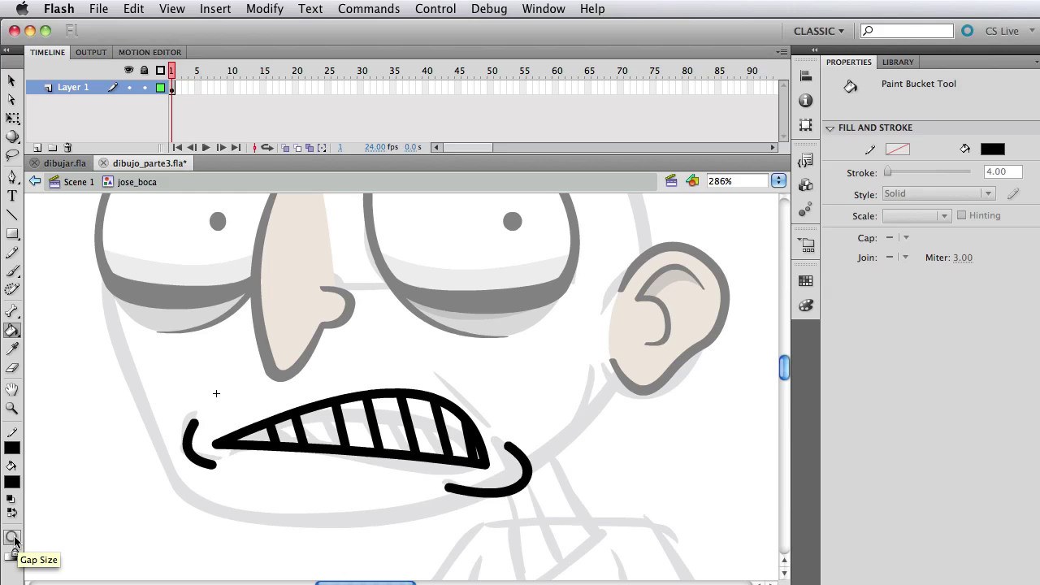
left_click(14, 540)
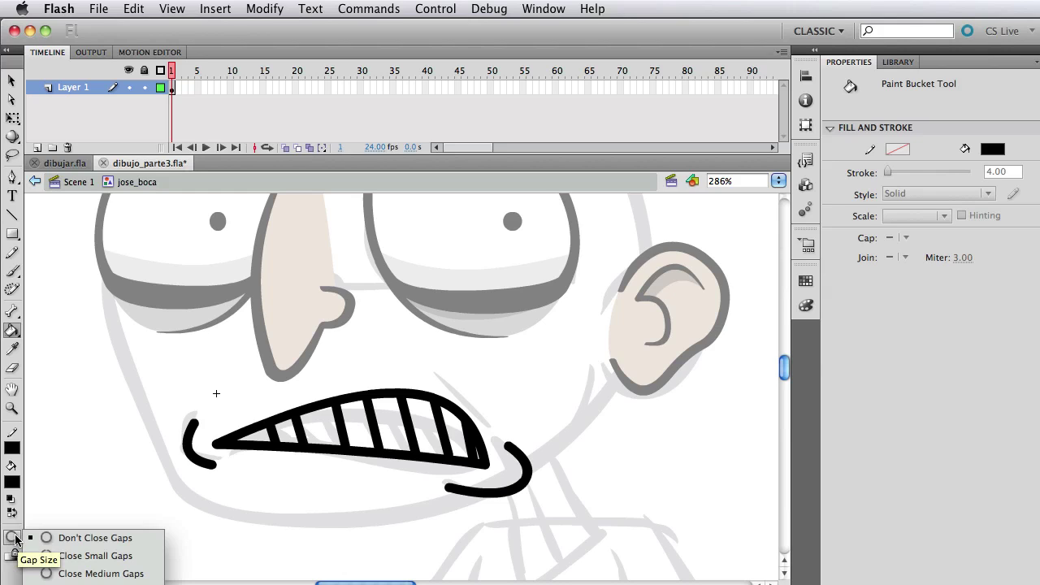
left_click(129, 561)
left_click(253, 431)
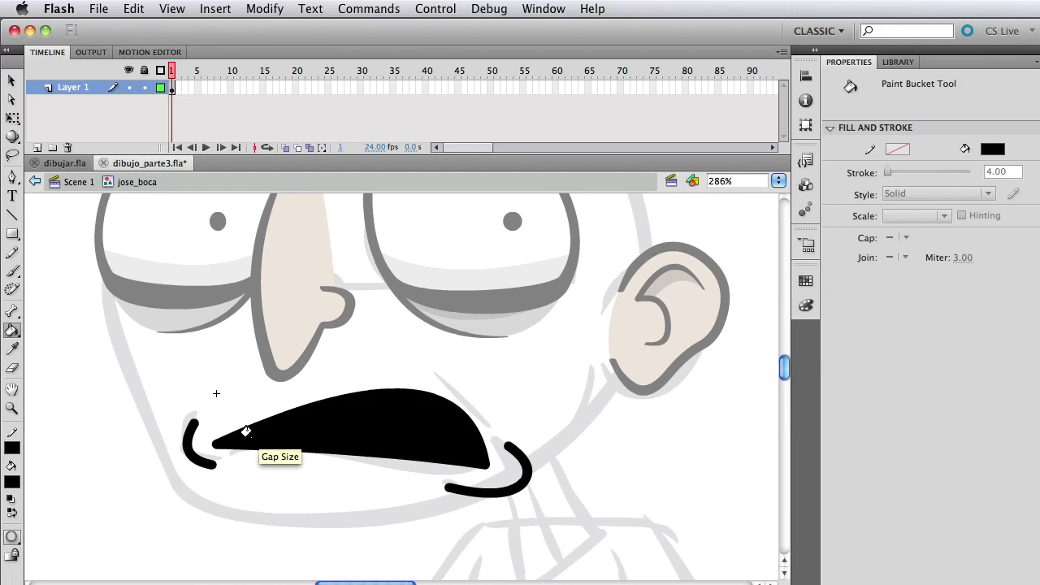
key("super+z")
- Set the Paint Bucket's gap size to Close Medium Gaps and fill the mouth's corners with black
left_click(10, 538)
left_click(90, 571)
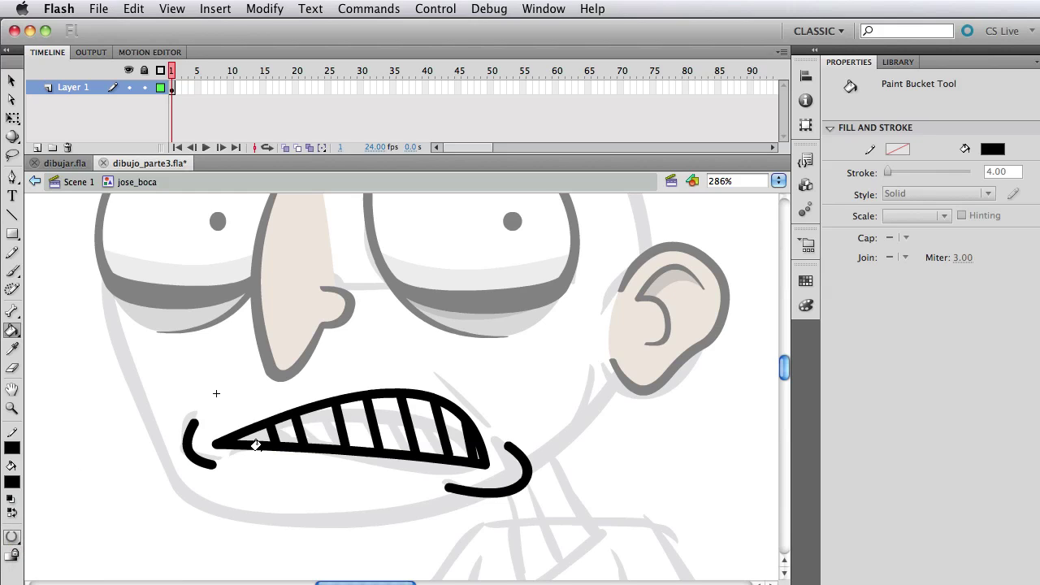
left_click(256, 424)
key("v")
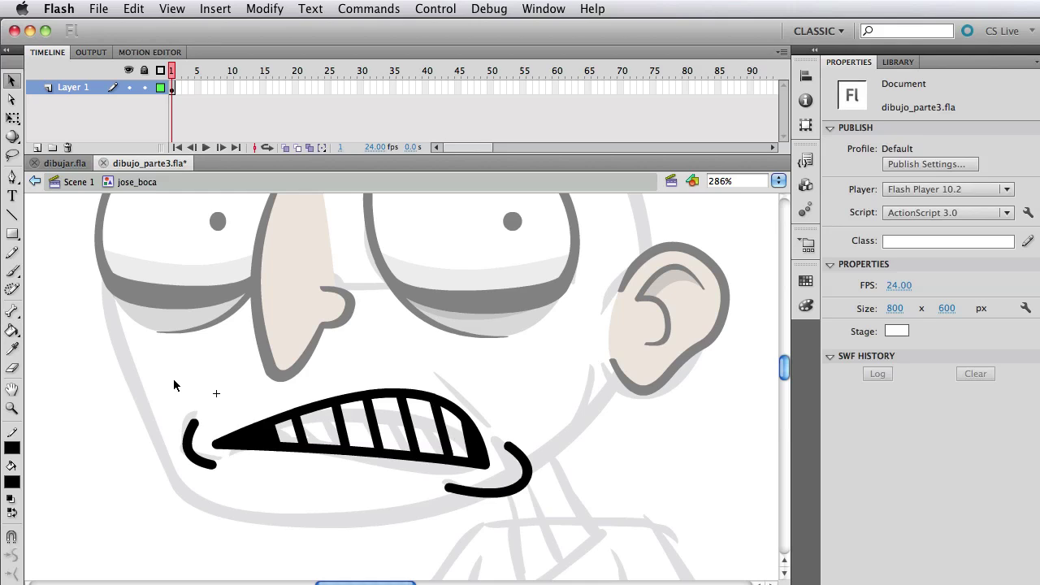
- Try to convert all the mouth, teeth and crease lines to fills, then undo the conversion
mouse_move(151, 357)
left_mouse_down()
mouse_move(697, 579)
mouse_move(650, 559)
left_mouse_up()
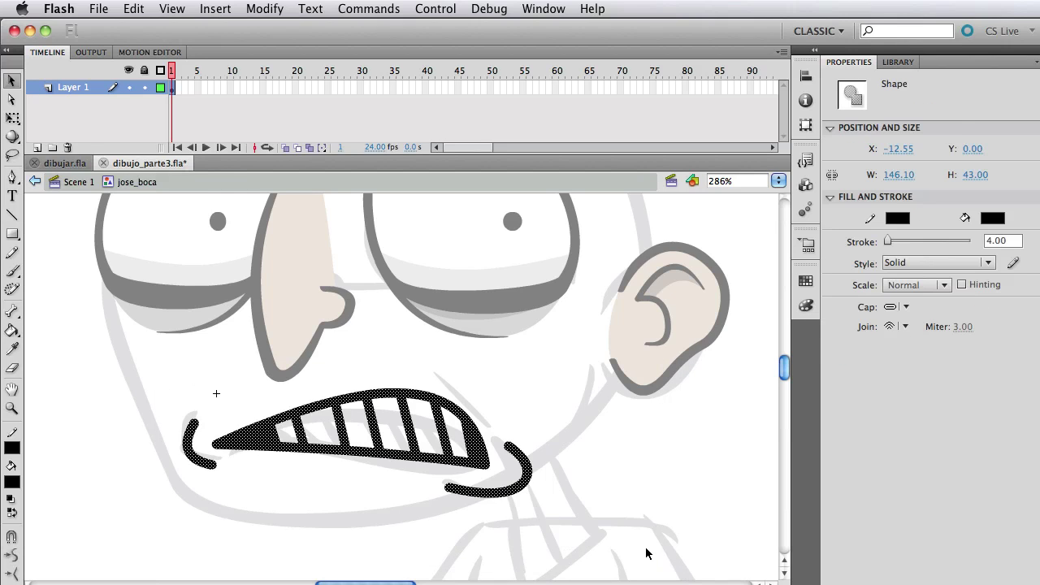
left_click(265, 9)
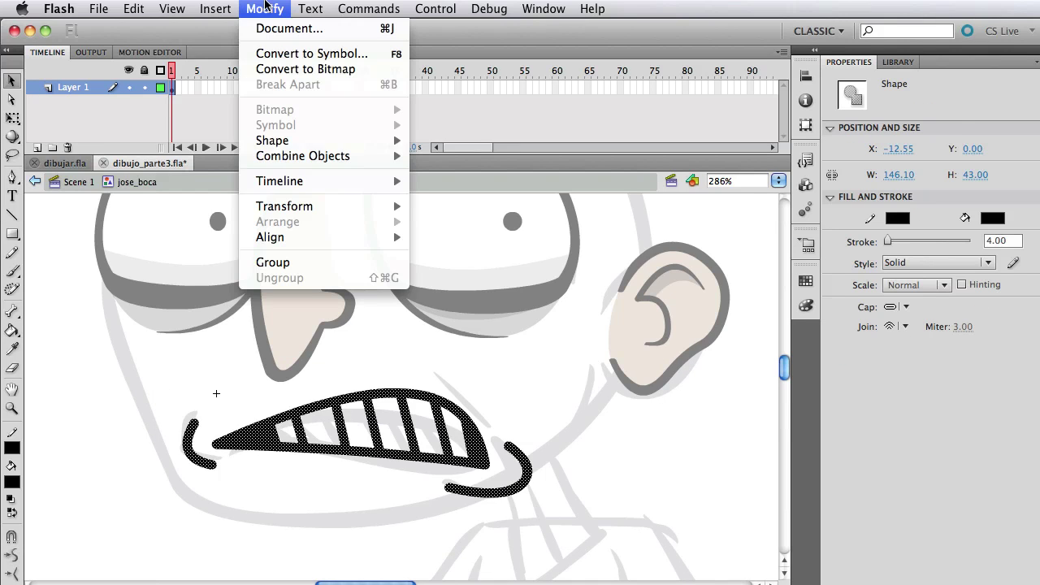
mouse_move(358, 147)
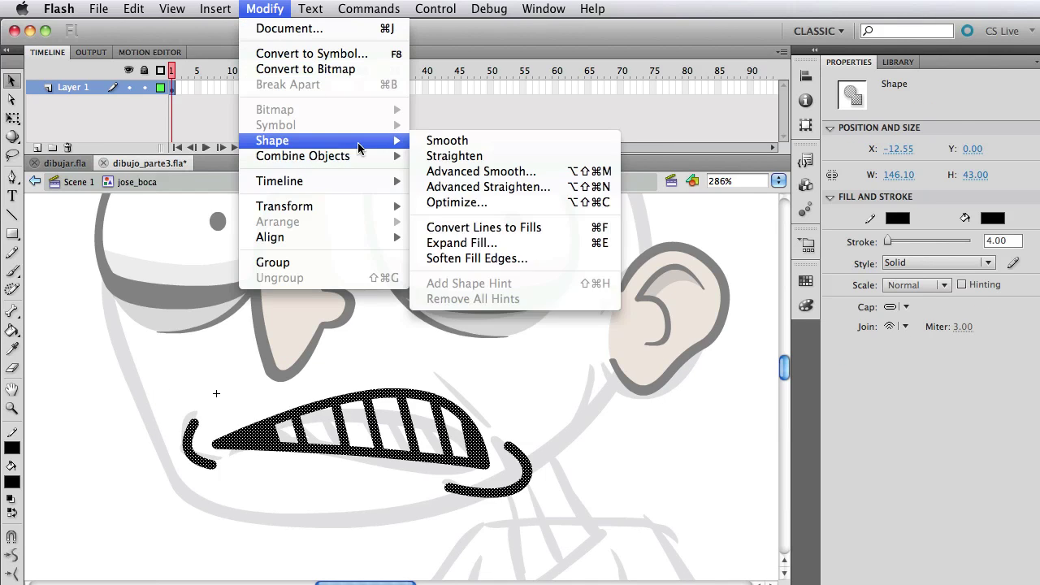
left_click(520, 227)
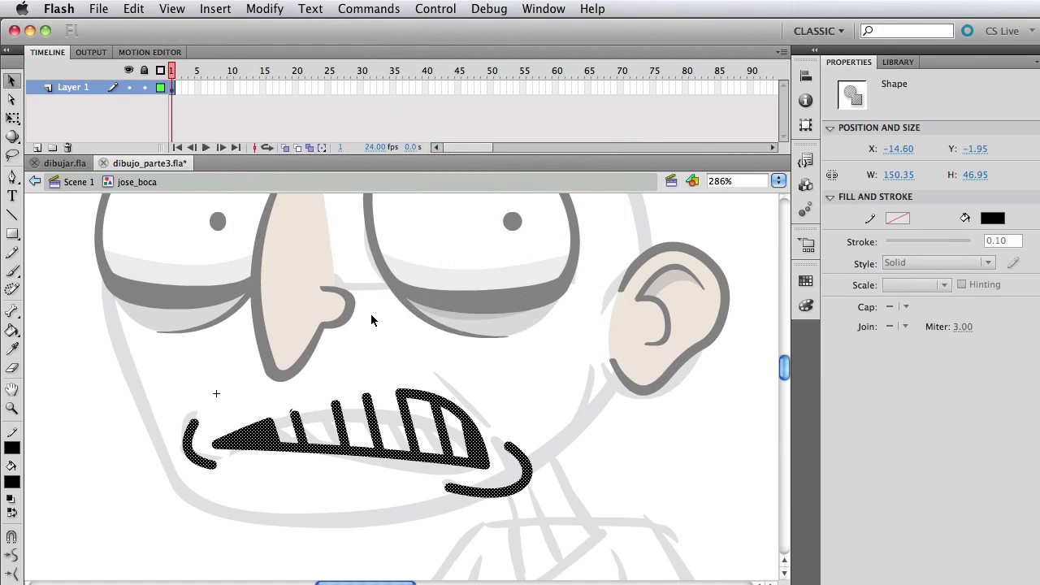
left_click(379, 371)
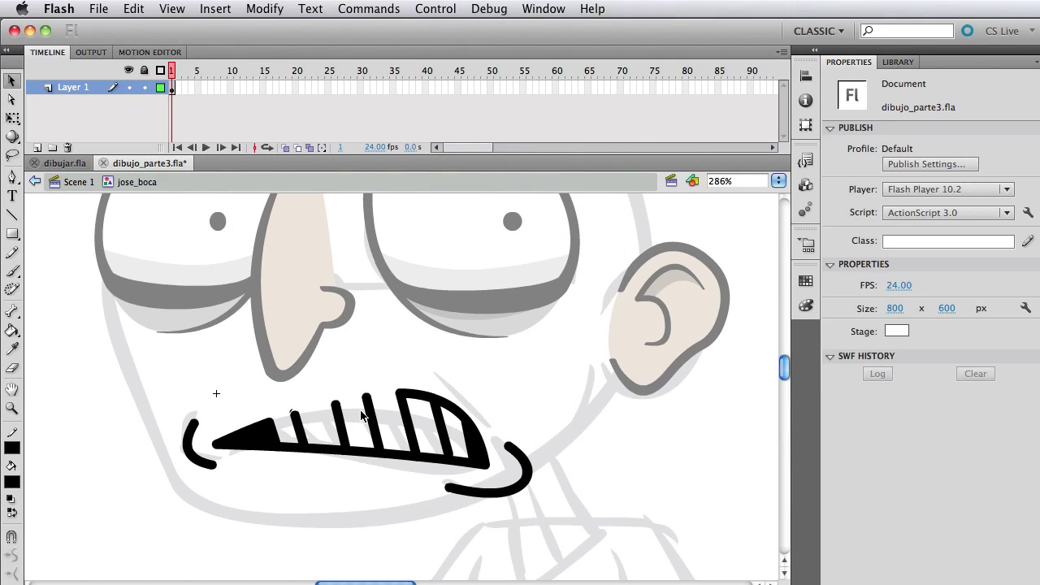
key("super+z")
key("super+z")
key("super+z")
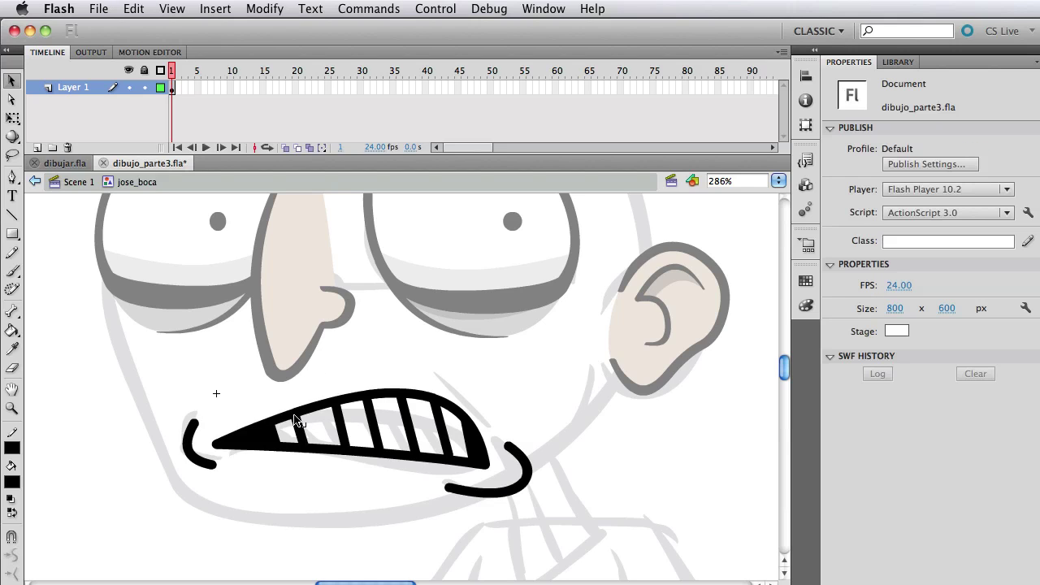
key("super+z")
- Extend the upper ends of four tooth lines past the upper lip so they cross it
left_click_drag(300, 420, 304, 420)
key("super+z")
mouse_move(299, 421)
left_mouse_down()
mouse_move(291, 391)
mouse_move(363, 375)
mouse_move(431, 380)
left_mouse_up()
key("super+z")
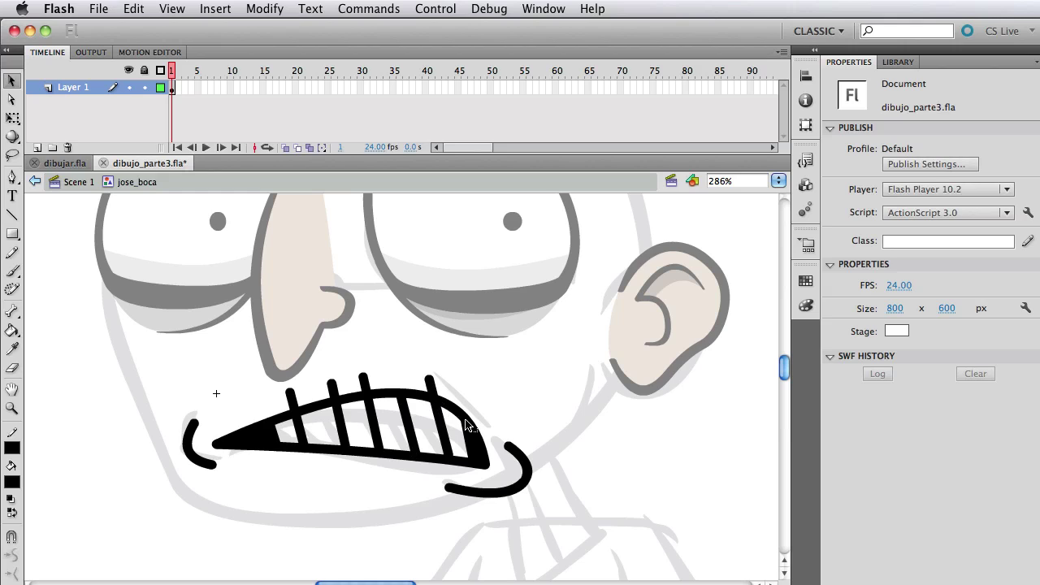
- Delete the four tooth line ends that stick out above the upper lip
left_click(290, 398)
key("Delete")
left_click(333, 389)
key("Delete")
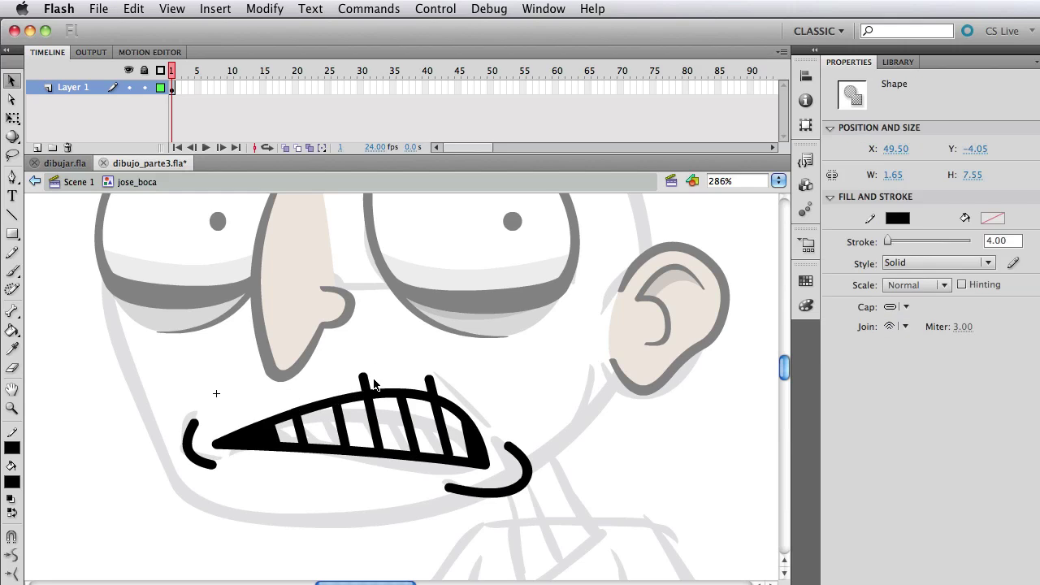
key("Delete")
left_click(435, 380)
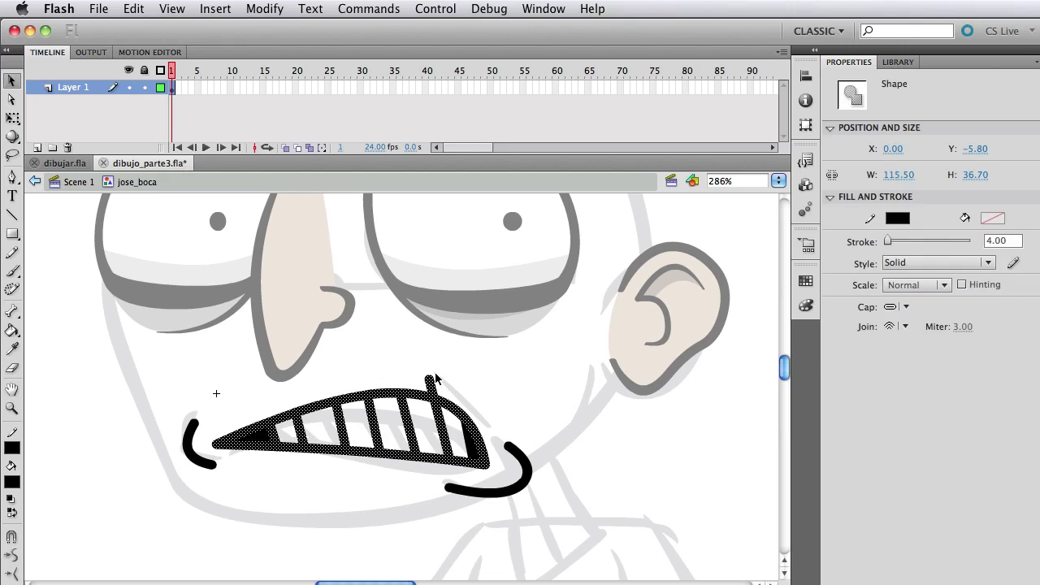
left_click(439, 375)
left_click(430, 381)
key("Delete")
left_click_drag(440, 412, 418, 409)
key("super+z")
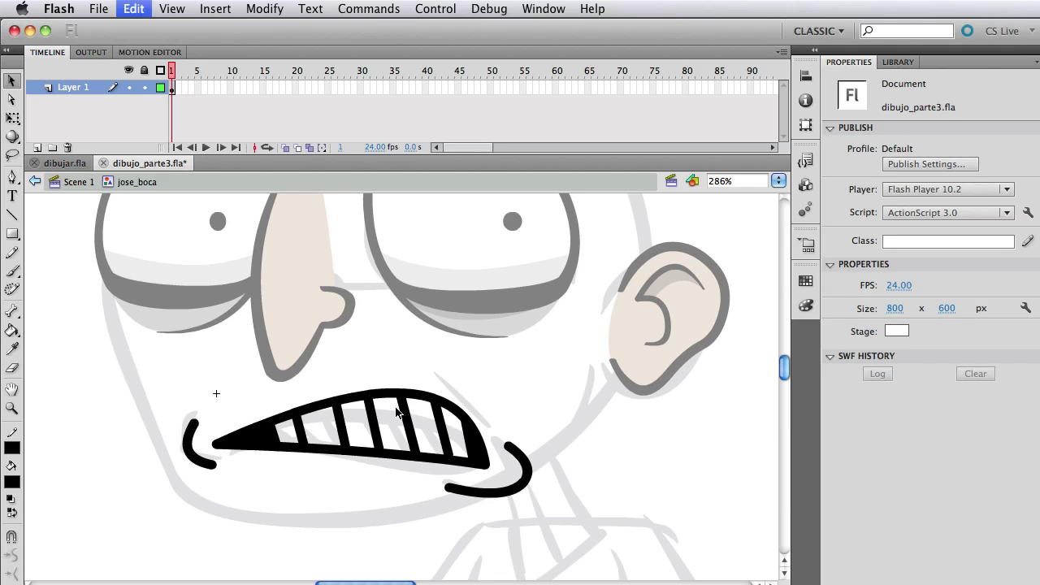
- Convert all the mouth artwork's lines to fills and taper both ends of the crease at the mouth's right corner
left_click_drag(131, 359, 581, 569)
left_click(503, 393)
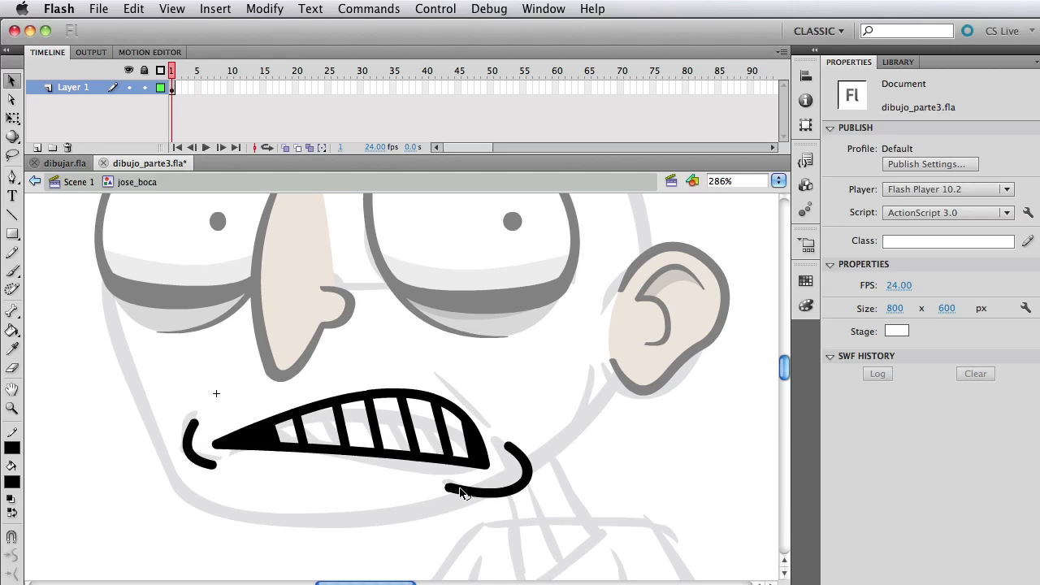
left_click_drag(458, 490, 425, 486)
left_click(451, 486)
key("Delete")
mouse_move(508, 450)
left_mouse_down()
mouse_move(497, 432)
mouse_move(509, 443)
left_mouse_up()
- Sharpen the mouth's left corner into a point by removing its rounded end
mouse_move(218, 439)
left_mouse_down()
mouse_move(203, 448)
mouse_move(218, 446)
mouse_move(208, 444)
mouse_move(224, 470)
left_mouse_up()
left_click(214, 443)
key("Delete")
left_click(216, 447)
key("Delete")
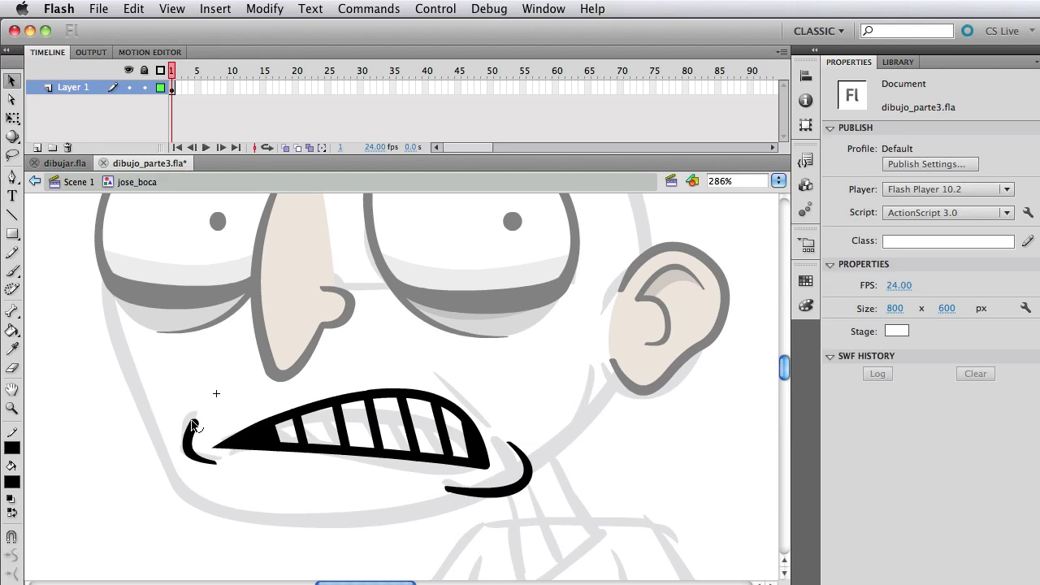
- Undo the last edit, reshape the upper tip of the crease at the mouth's left corner, and nudge the crease up slightly
key("super+z")
mouse_move(194, 422)
left_mouse_down()
mouse_move(206, 411)
mouse_move(198, 421)
left_mouse_up()
left_click(214, 470)
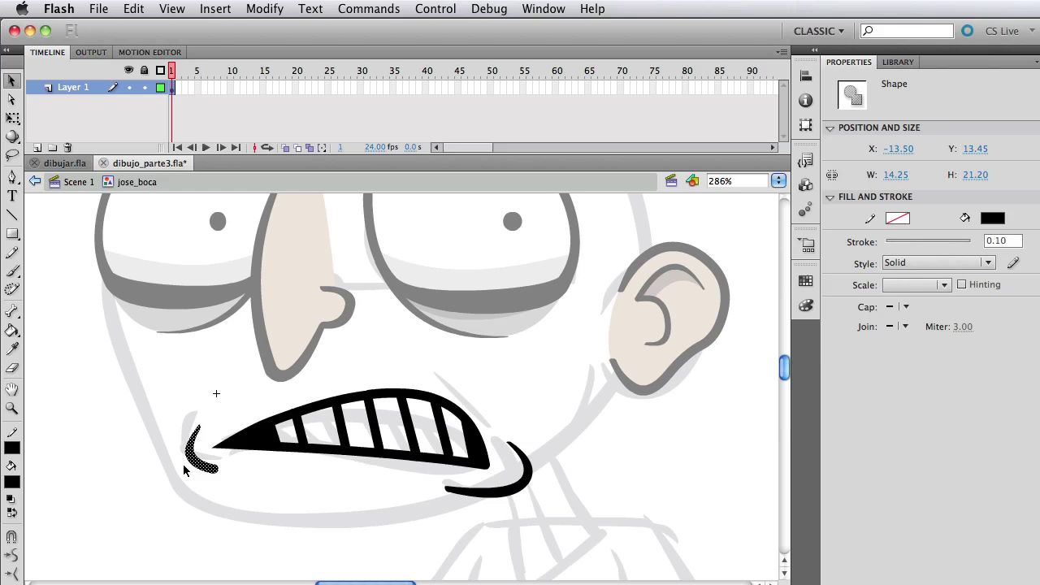
key("Up")
key("Up")
key("Up")
key("Up")
- Nudge the crease at the mouth's right corner down slightly
left_click(527, 478)
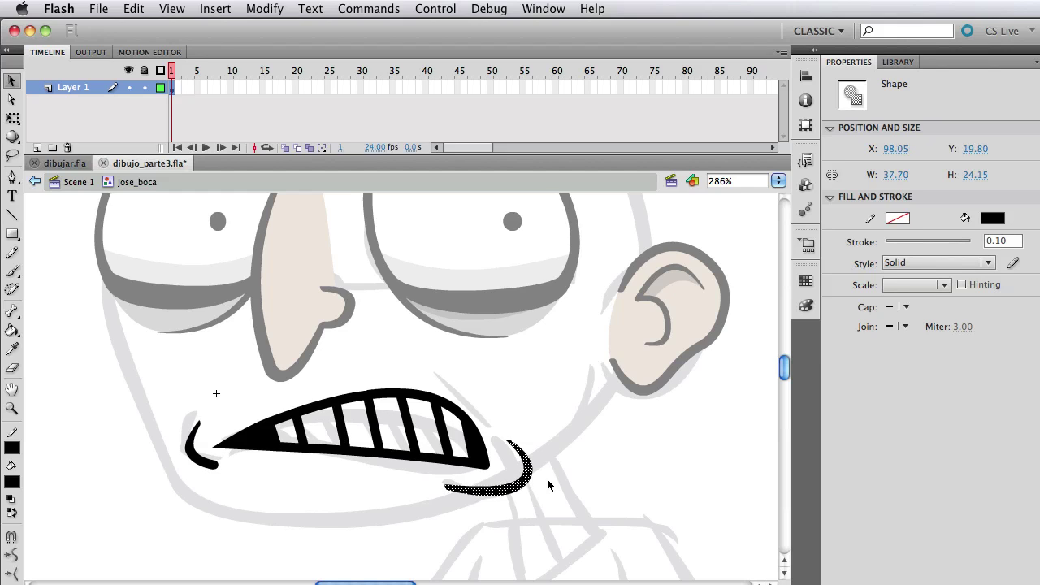
key("Down")
key("Down")
key("Down")
left_click(531, 394)
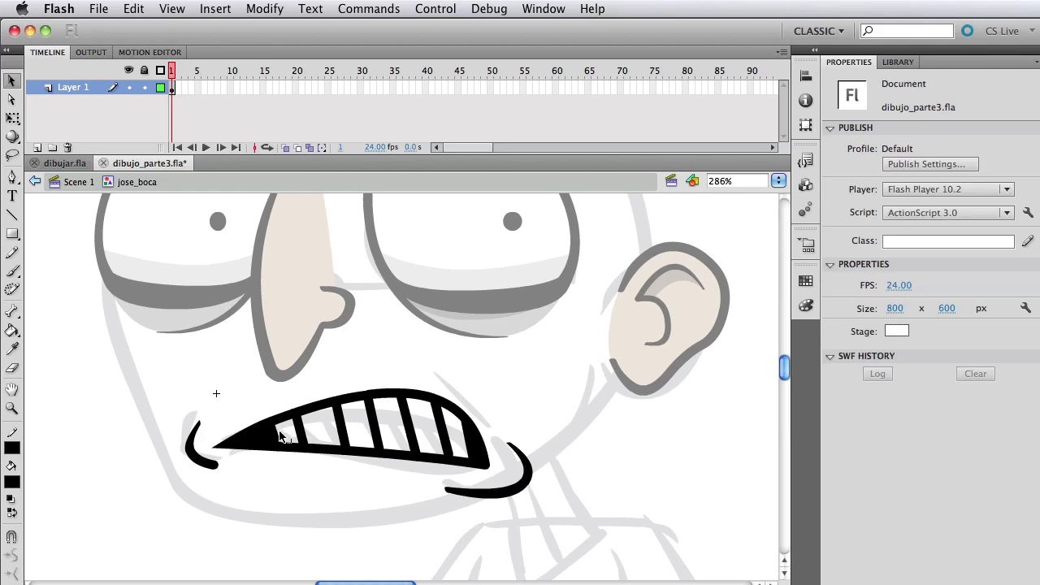
- Fill all six tooth gaps inside the mouth with white using the Paint Bucket
left_click(12, 331)
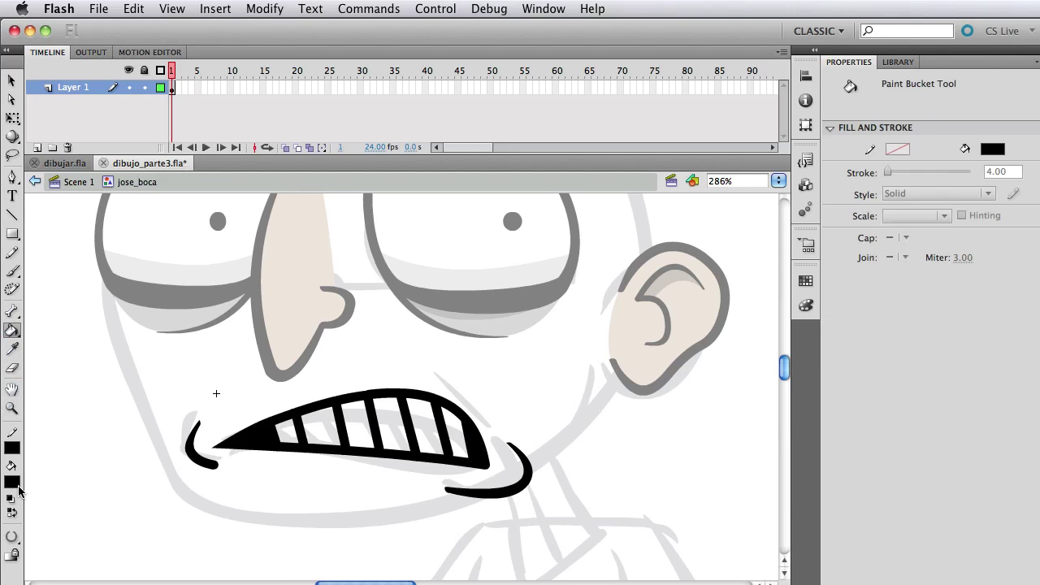
left_click(12, 483)
left_click(30, 571)
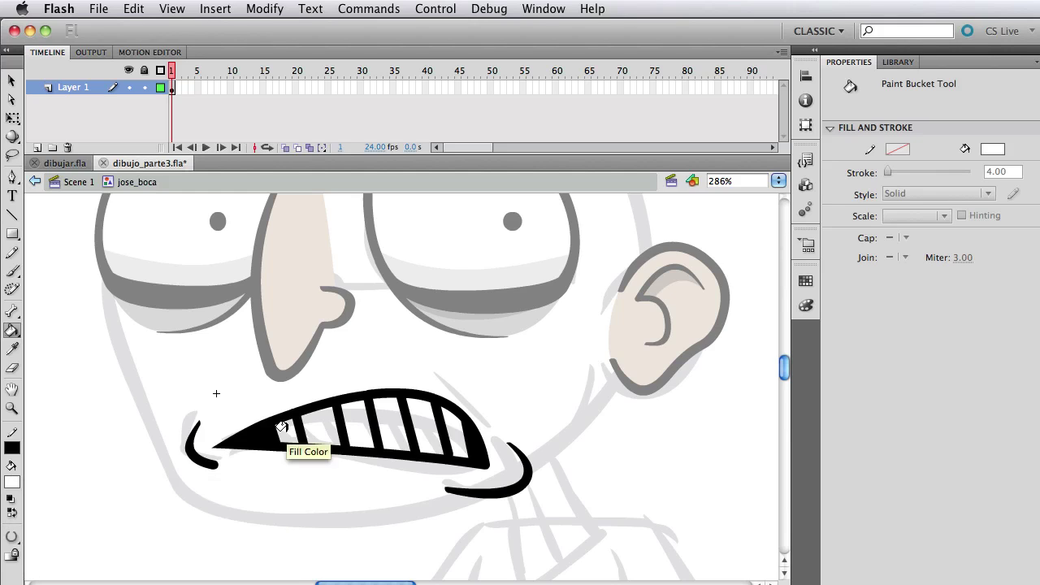
left_click(287, 431)
left_click(325, 421)
left_click(365, 421)
left_click(384, 421)
left_click(417, 422)
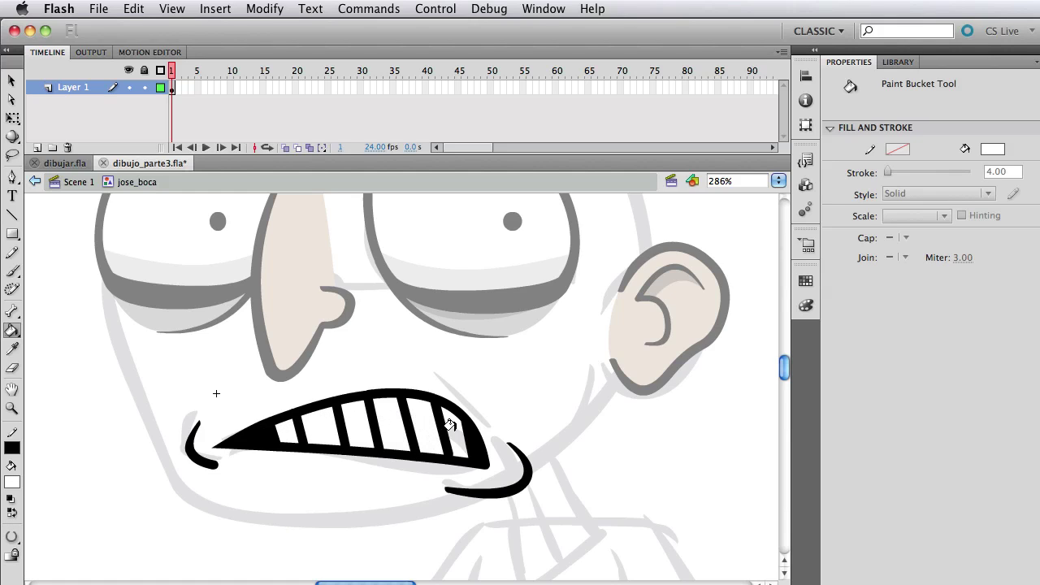
left_click(449, 425)
key("super+z")
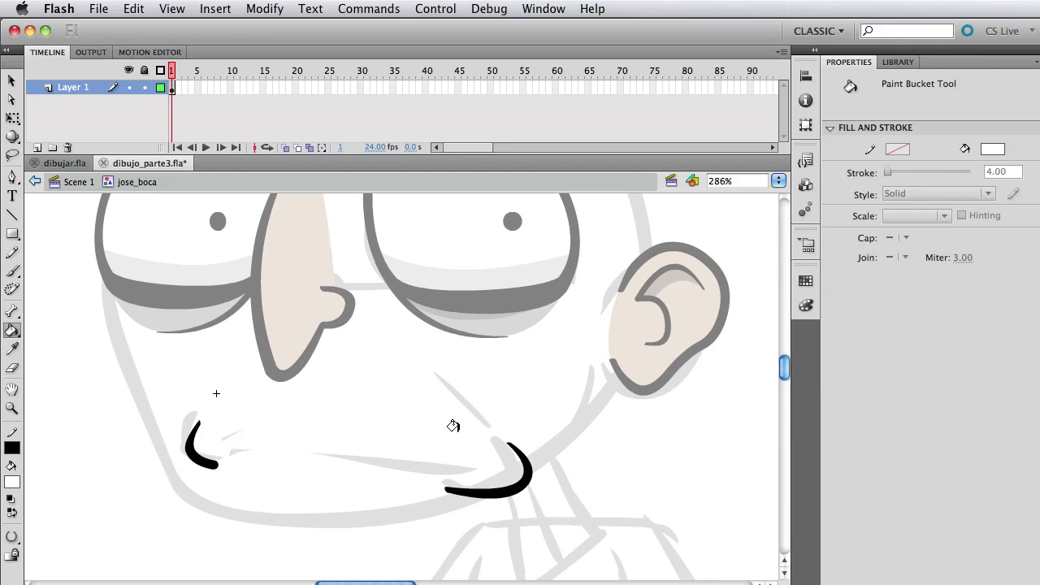
key("super+y")
- Reshape the edges of the tooth lines and the outermost teeth inside the mouth, and return to Scene 1
key("v")
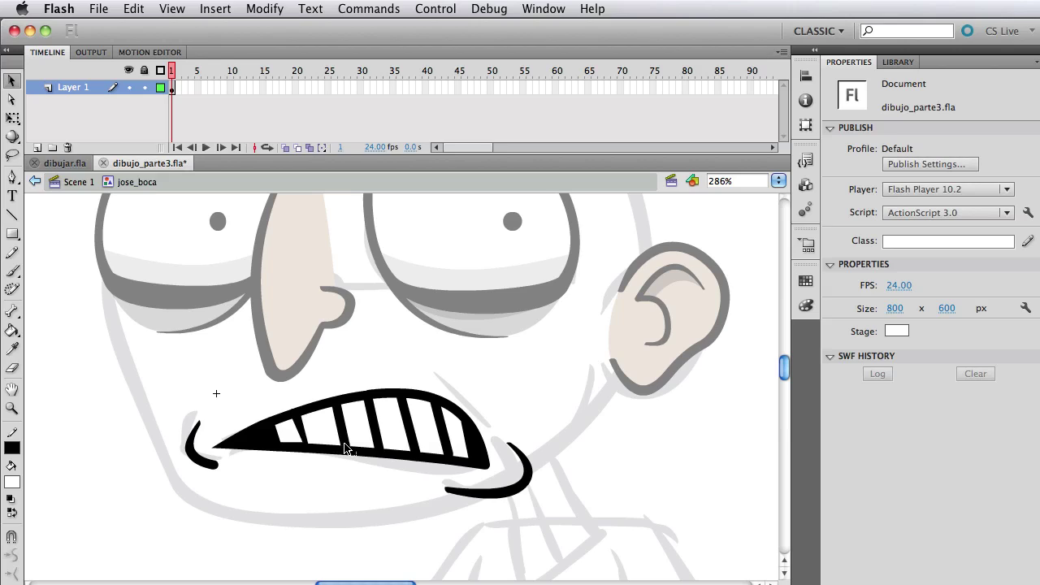
left_click_drag(372, 447, 379, 452)
left_click_drag(474, 463, 461, 421)
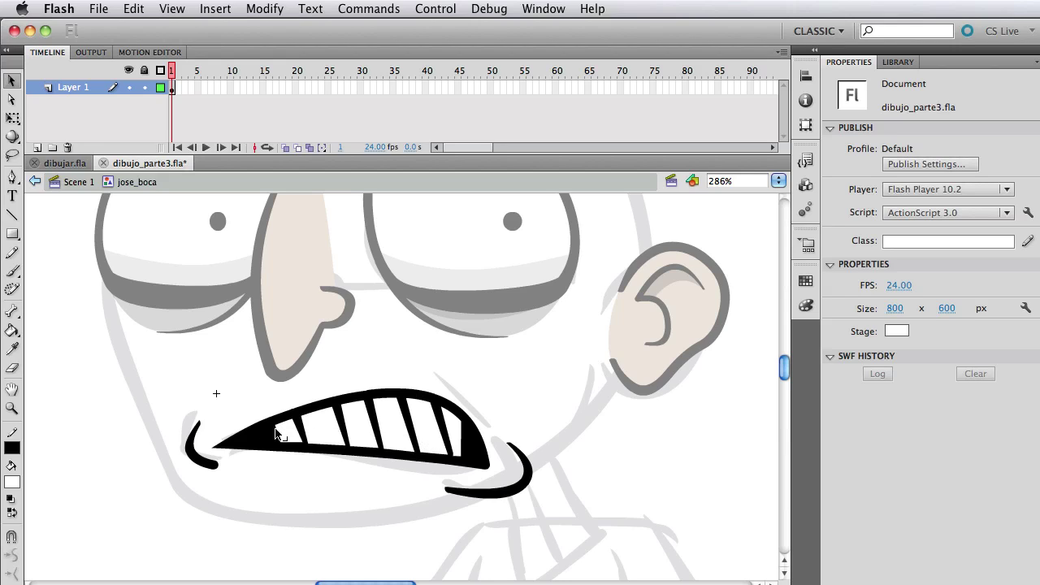
left_click_drag(275, 429, 281, 441)
mouse_move(269, 426)
left_mouse_down()
mouse_move(284, 445)
mouse_move(270, 438)
left_mouse_up()
double_click(529, 398)
left_click(543, 363)
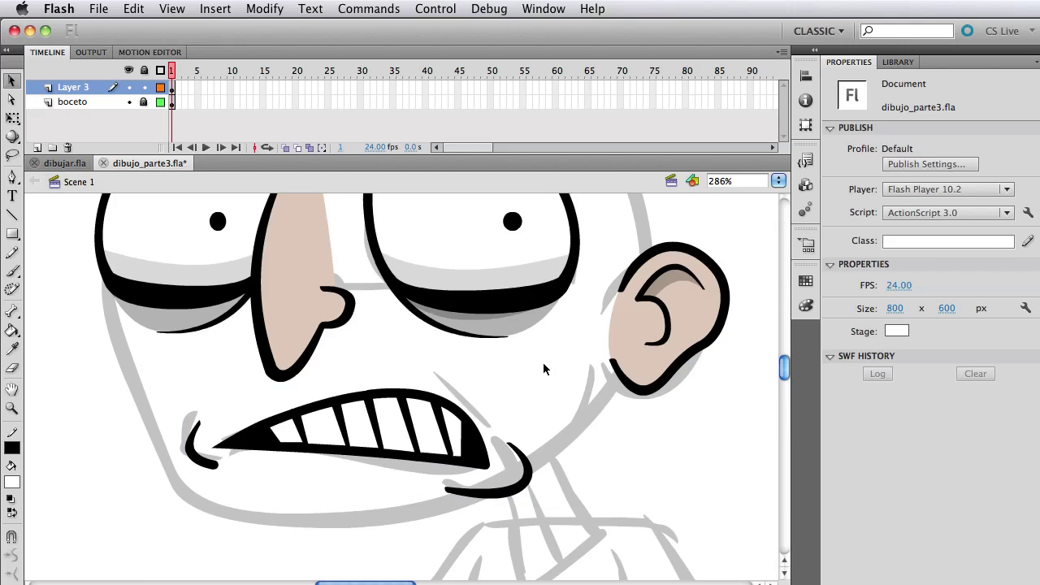
- Check the whole face at 100% with the boceto layer hidden and shown, and compare it with the finished character in dibujar.fla
key("super+1")
left_click_drag(530, 375, 528, 404)
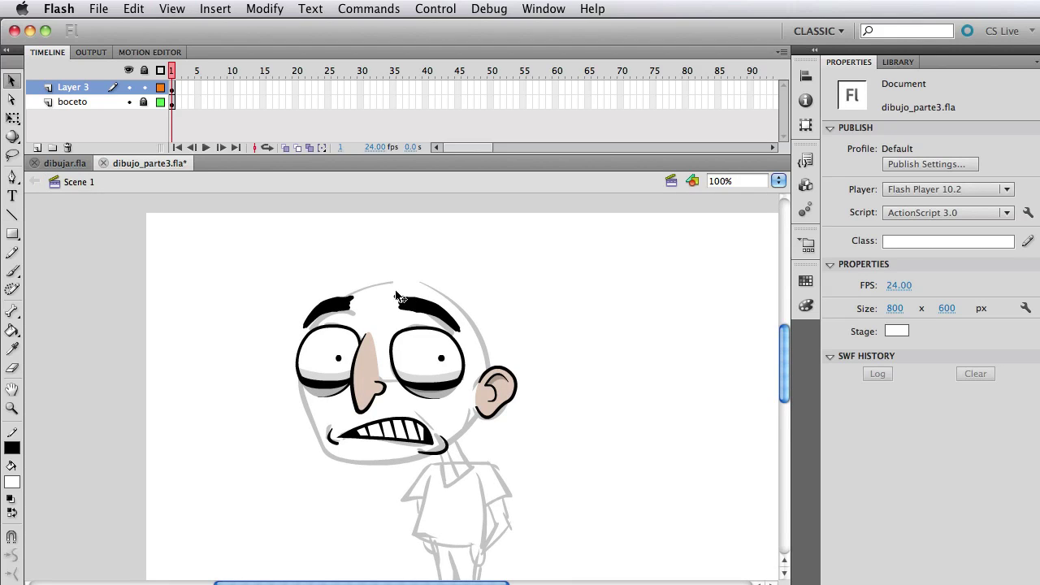
left_click(128, 102)
left_click(128, 102)
left_click(66, 163)
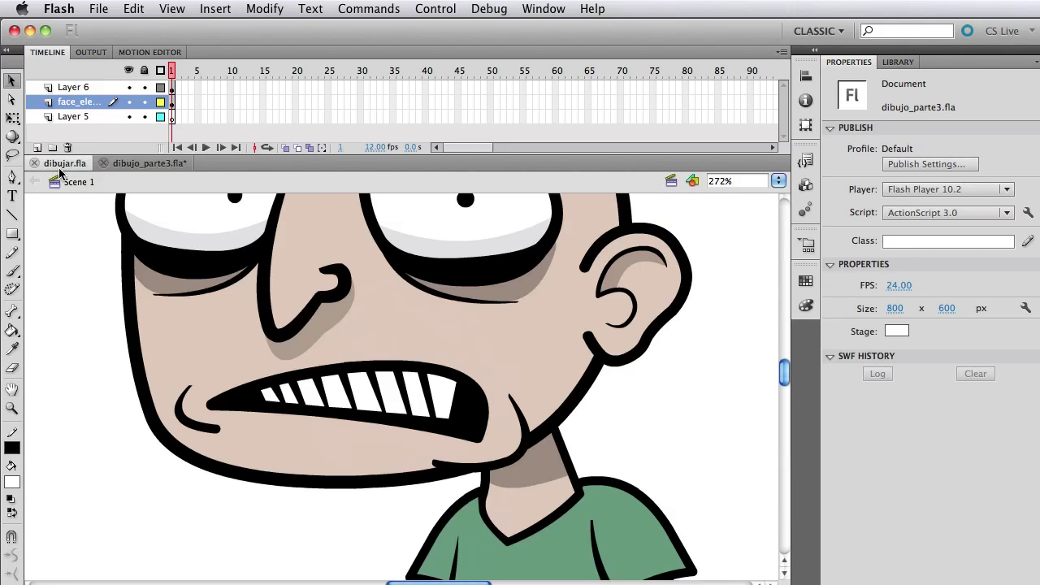
left_click(132, 165)
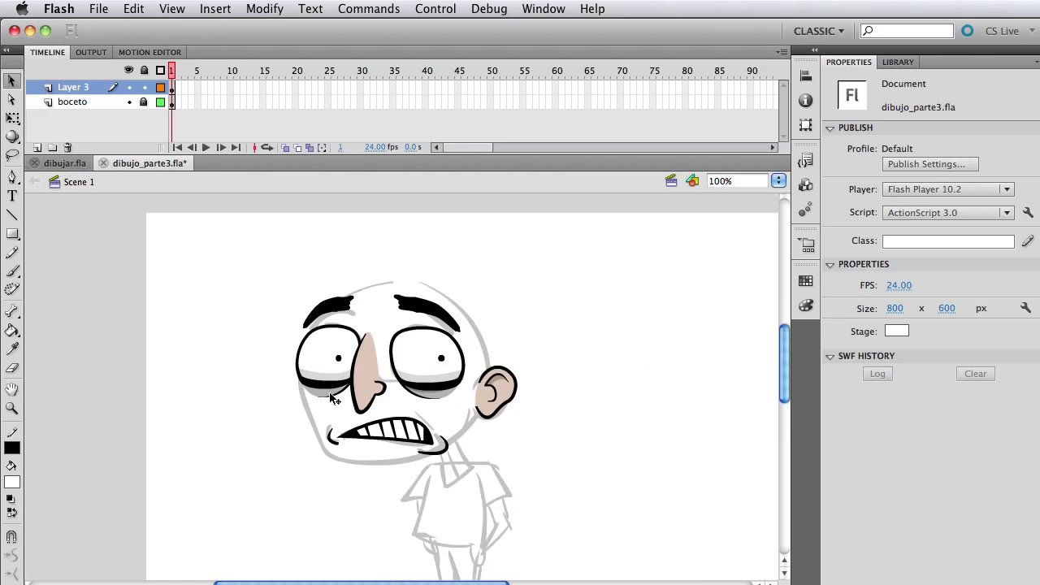
- Draw a head oval about 210 by 199 px over the face on Layer 3, with the skin-tone fill and a black stroke of 6
key("z")
left_click_drag(225, 231, 633, 496)
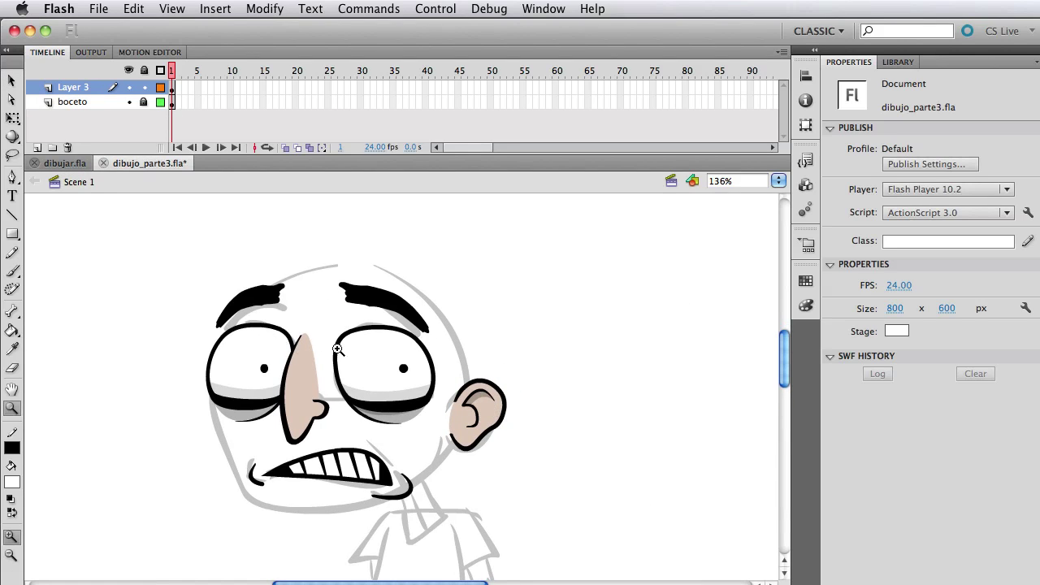
left_click(16, 235)
left_click(68, 252)
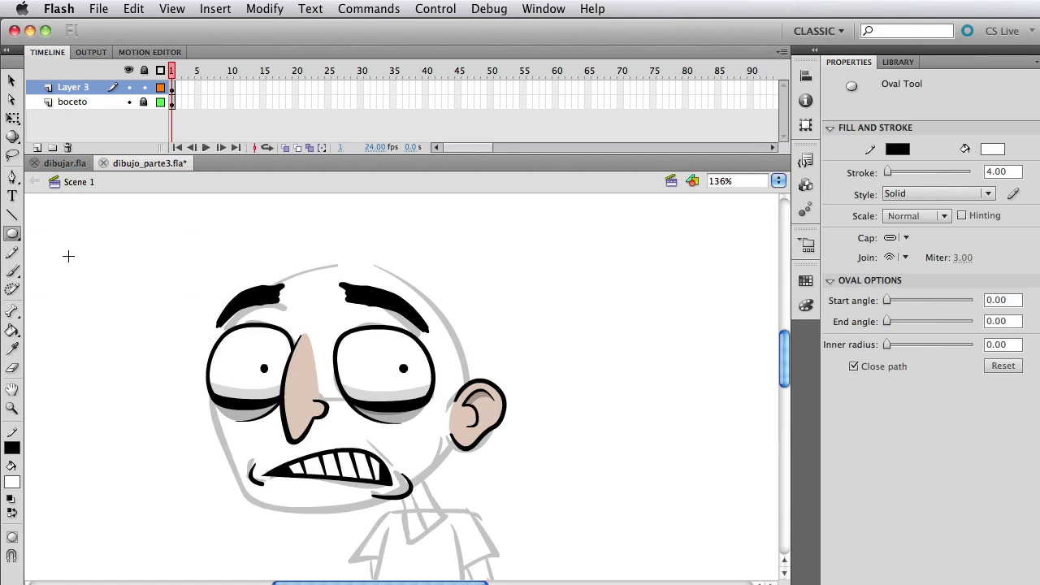
left_click(999, 151)
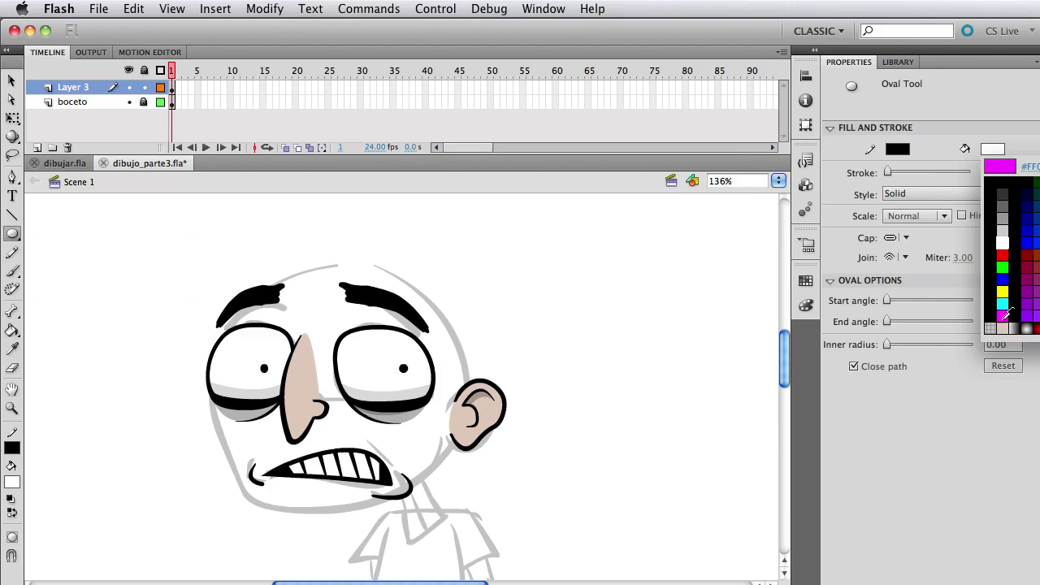
left_click(1006, 321)
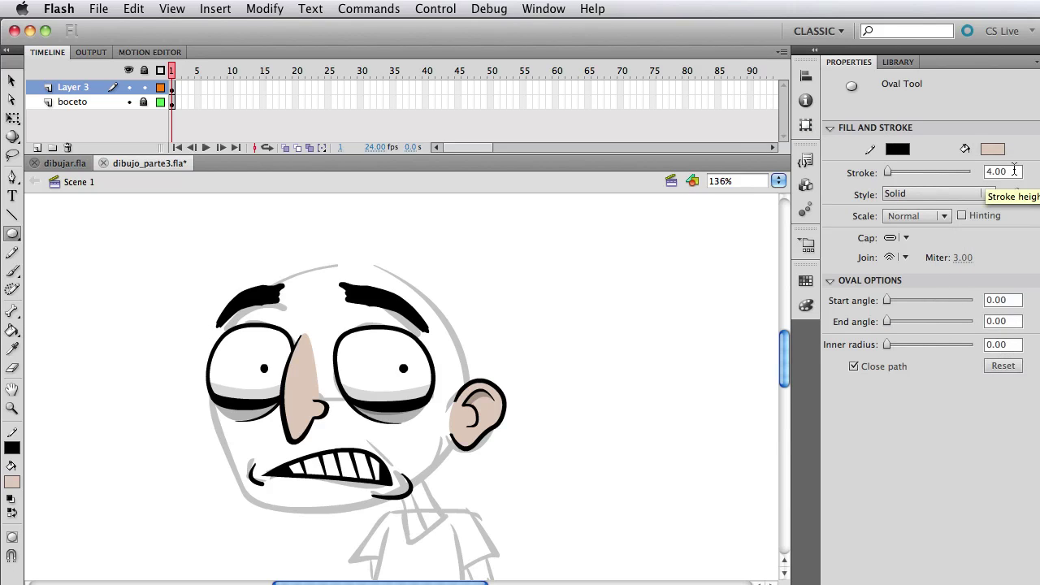
left_click_drag(1014, 170, 967, 171)
type("6")
key("Return")
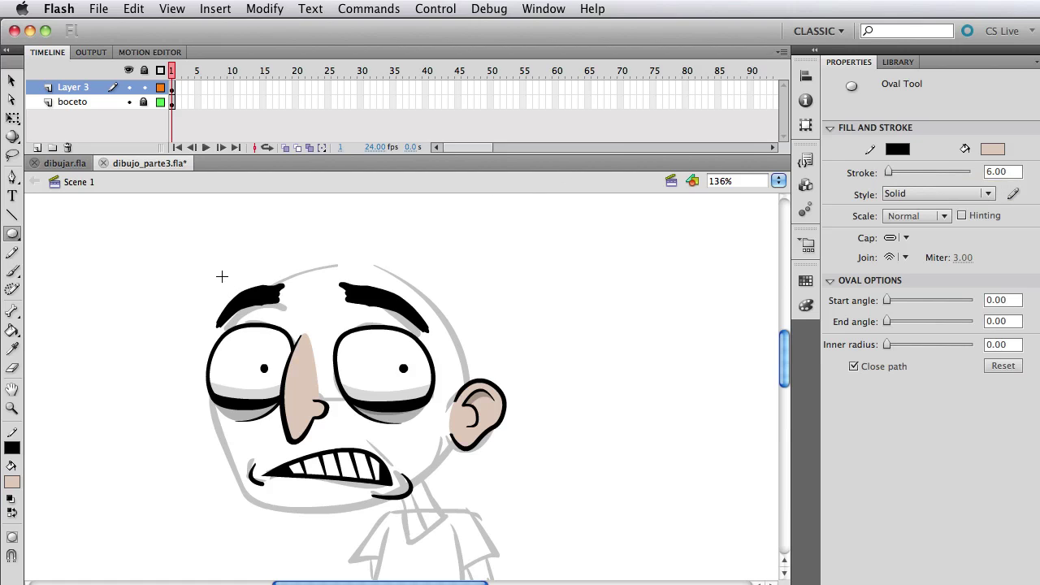
left_click_drag(226, 290, 462, 512)
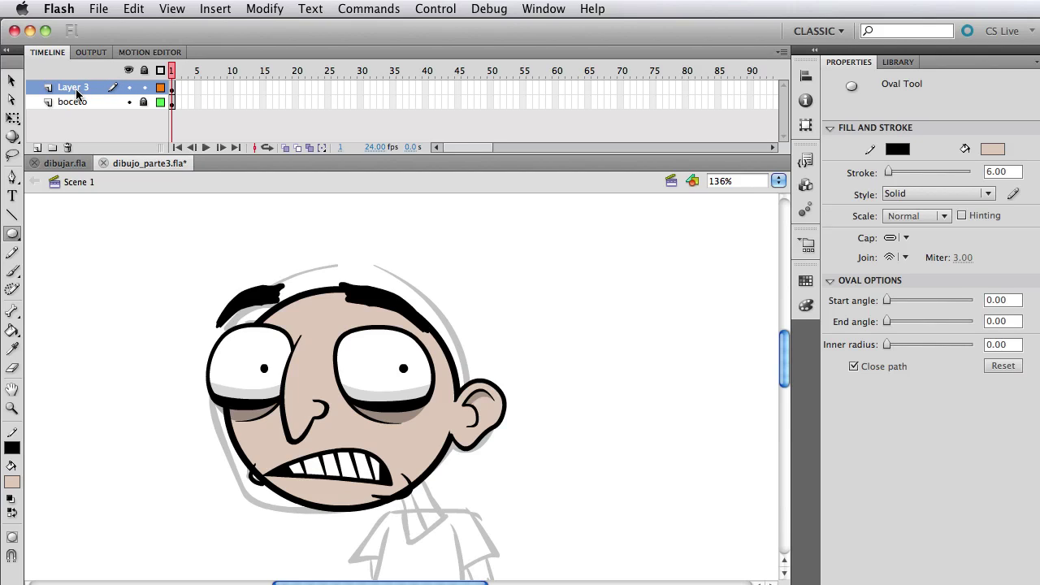
key("v")
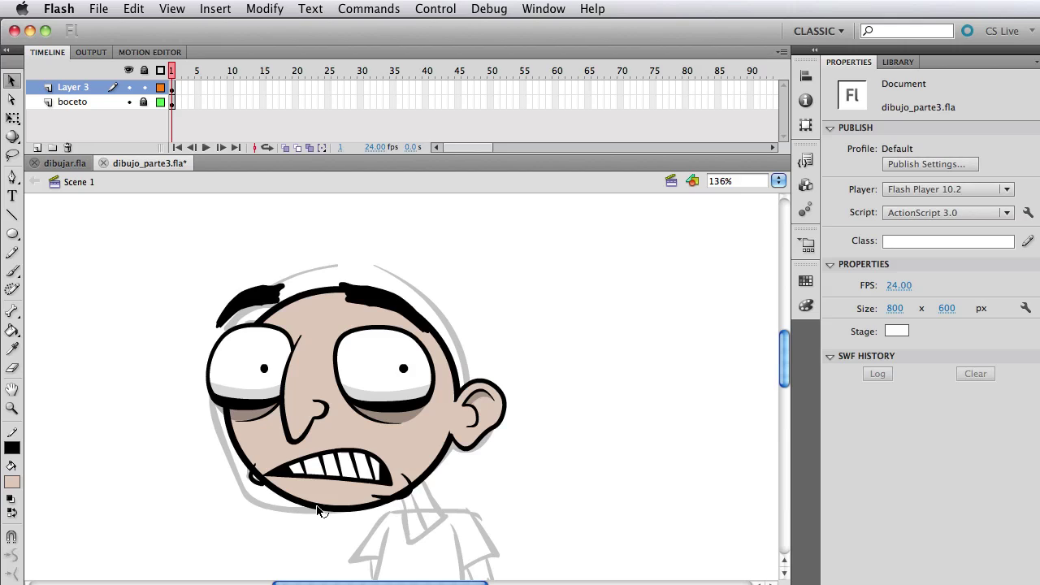
double_click(337, 442)
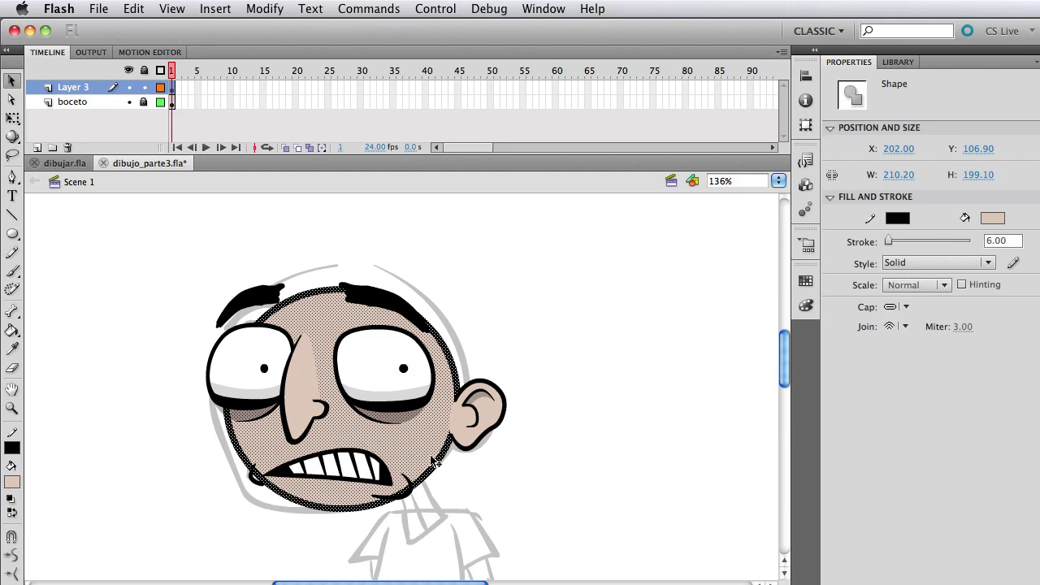
left_click(464, 476)
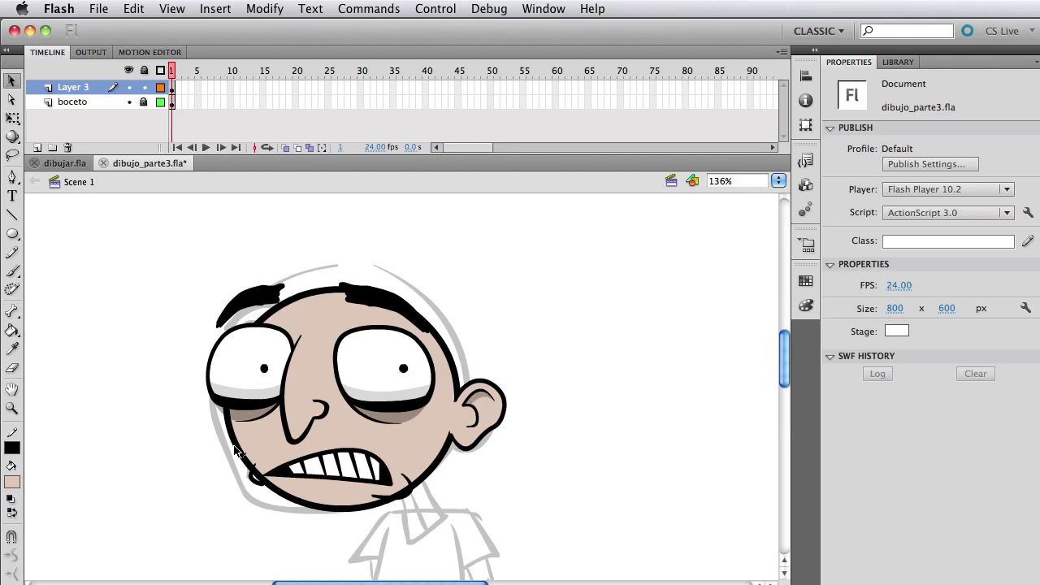
- Bend the head oval's left side outward along the sketched jaw, cheek and forehead
left_click_drag(234, 450, 278, 516)
left_click_drag(223, 448, 220, 449)
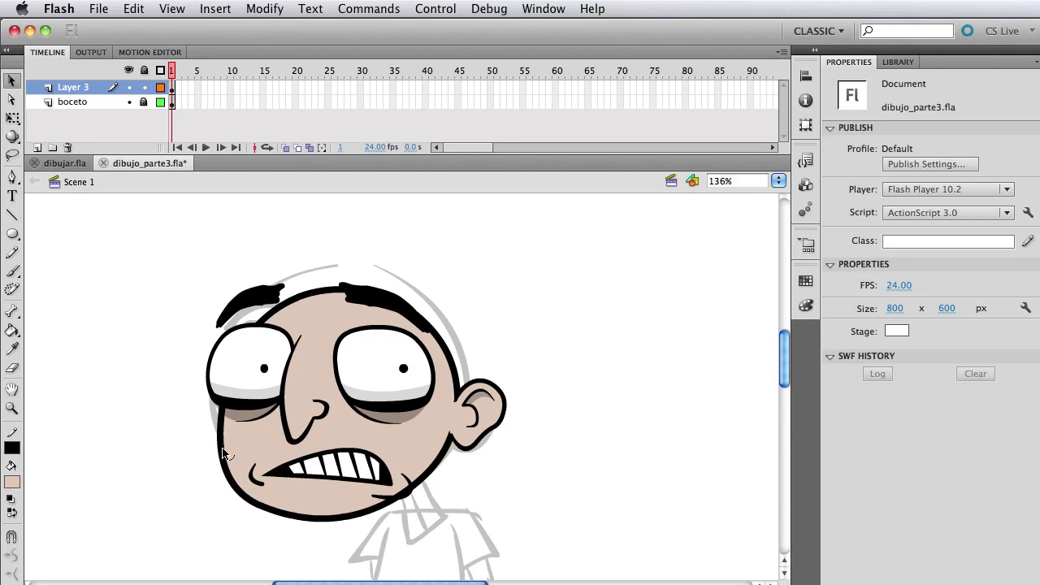
left_click_drag(301, 296, 273, 286)
left_click_drag(220, 435, 214, 437)
left_click_drag(310, 288, 311, 289)
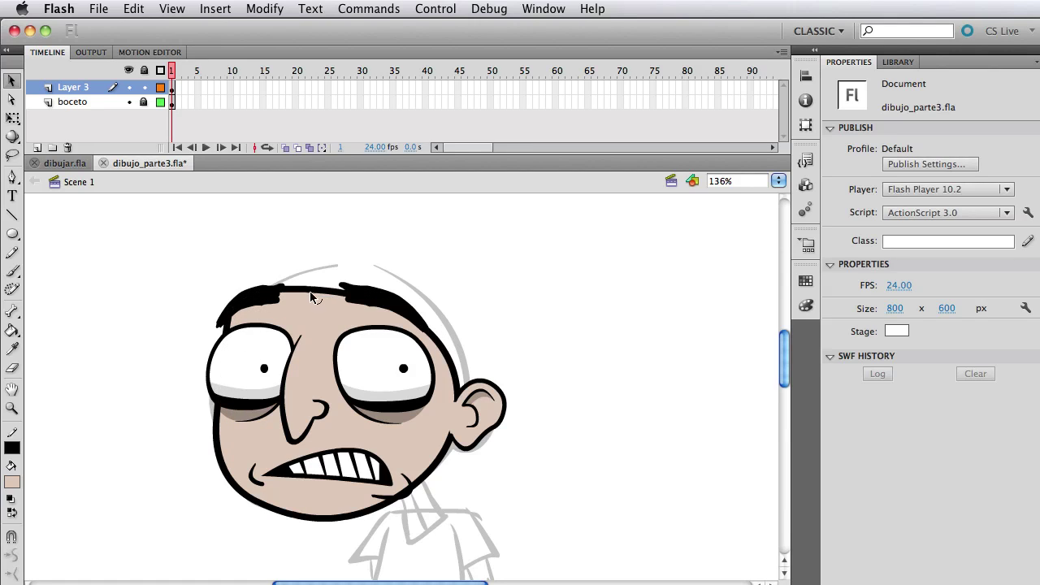
- Pull the head outline's crown up above the eyebrows and round its right side down to the ear
left_click_drag(448, 360, 451, 345)
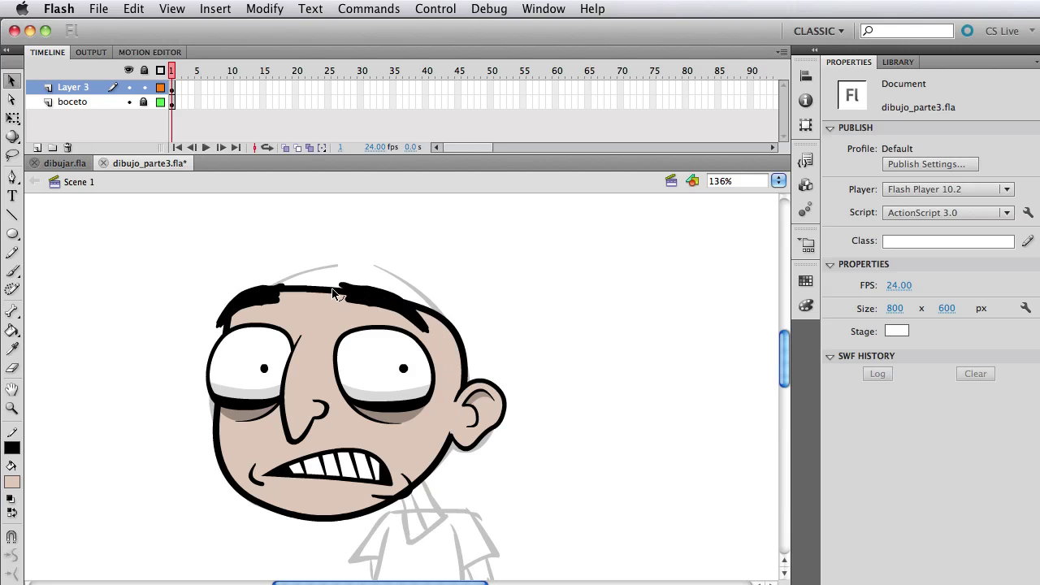
left_click_drag(333, 293, 341, 262)
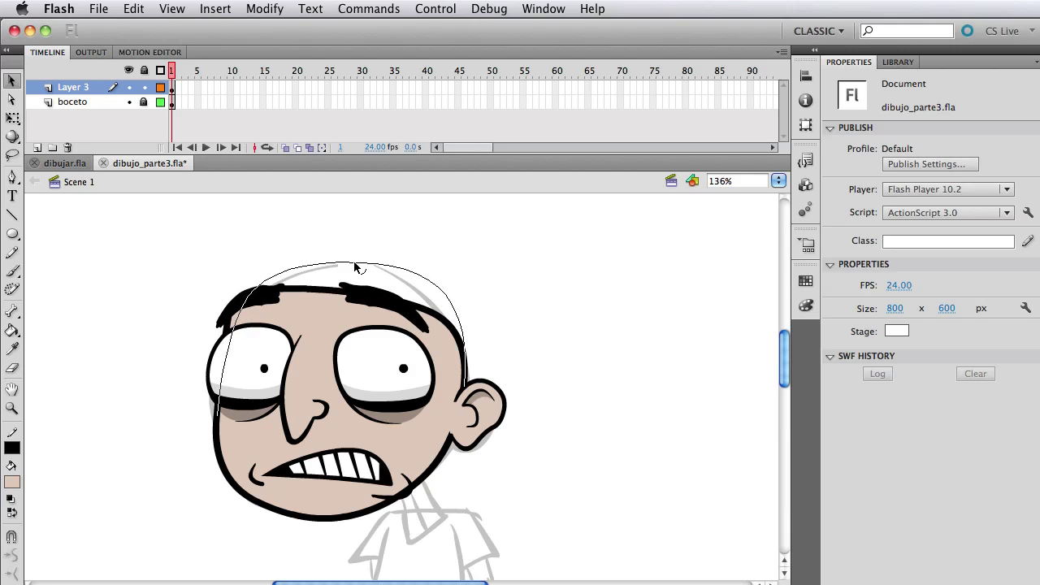
left_click_drag(437, 287, 444, 275)
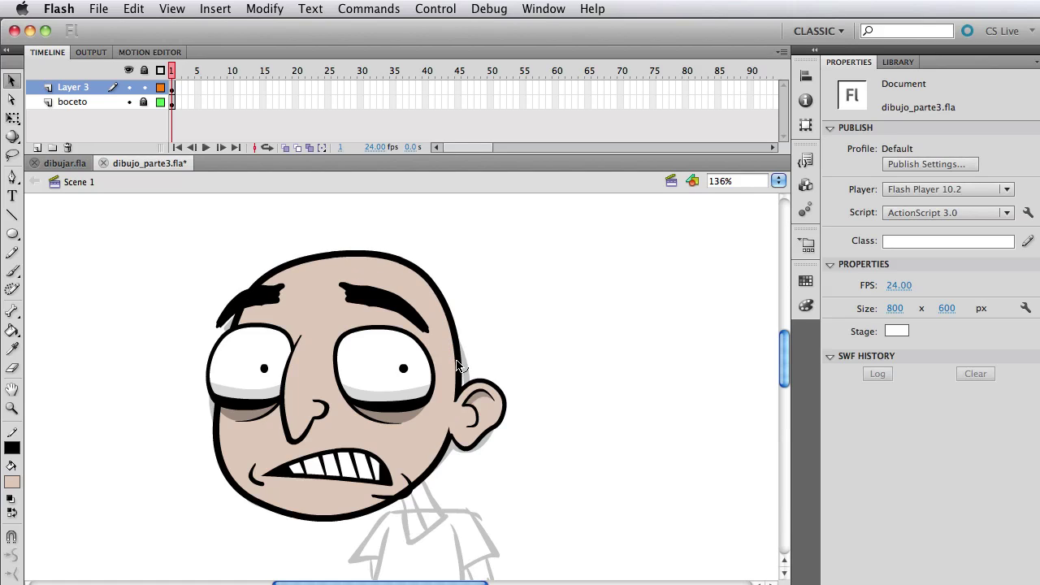
left_click_drag(460, 366, 463, 368)
- Flatten the chin and shape the lower jaw of the head outline to follow the sketch
left_click_drag(320, 518, 354, 511)
left_click_drag(225, 467, 211, 439)
left_click_drag(291, 504, 296, 512)
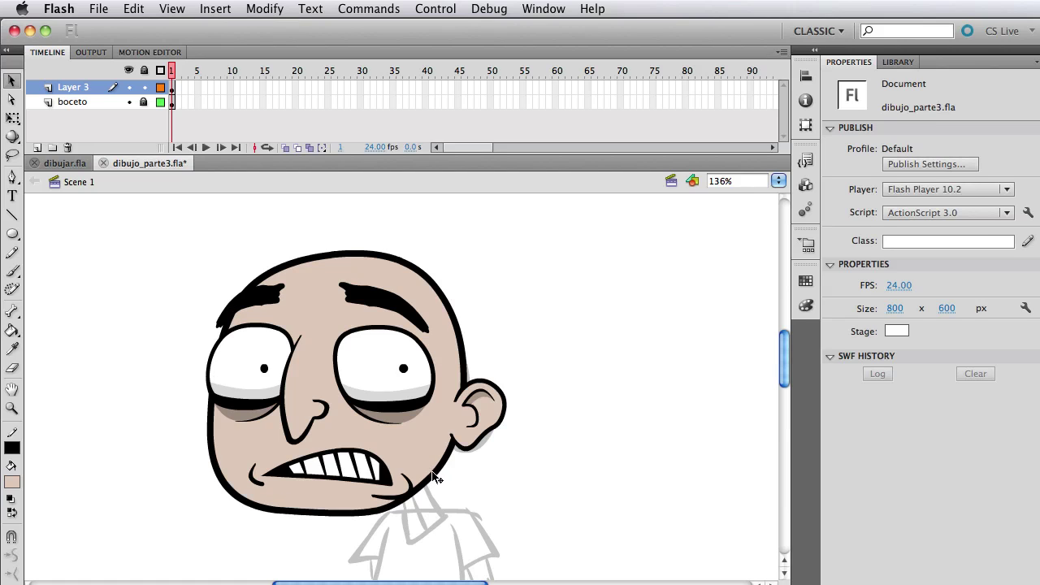
left_click(435, 477)
left_click(449, 499)
left_click_drag(382, 514, 388, 511)
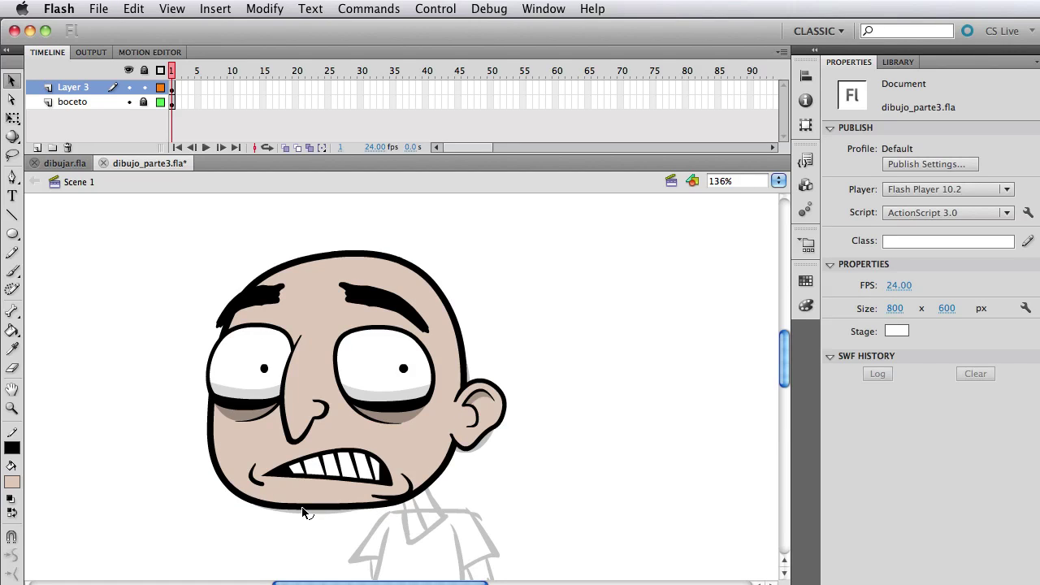
left_click_drag(302, 508, 304, 506)
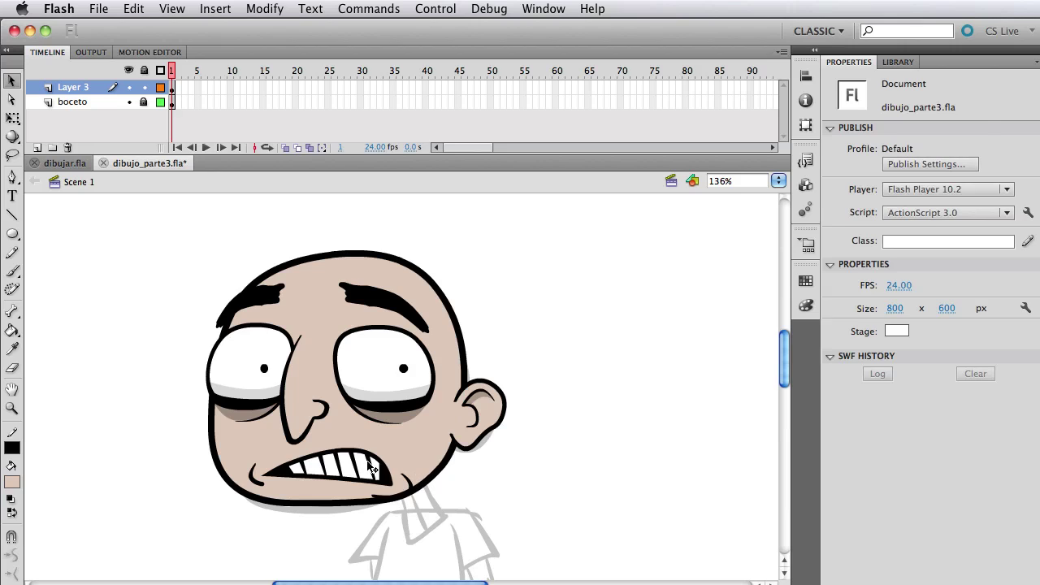
- Move the jose_boca mouth slightly to the right on the face, to X 243 and Y 251.95
left_click(362, 470)
left_click_drag(358, 474, 415, 499)
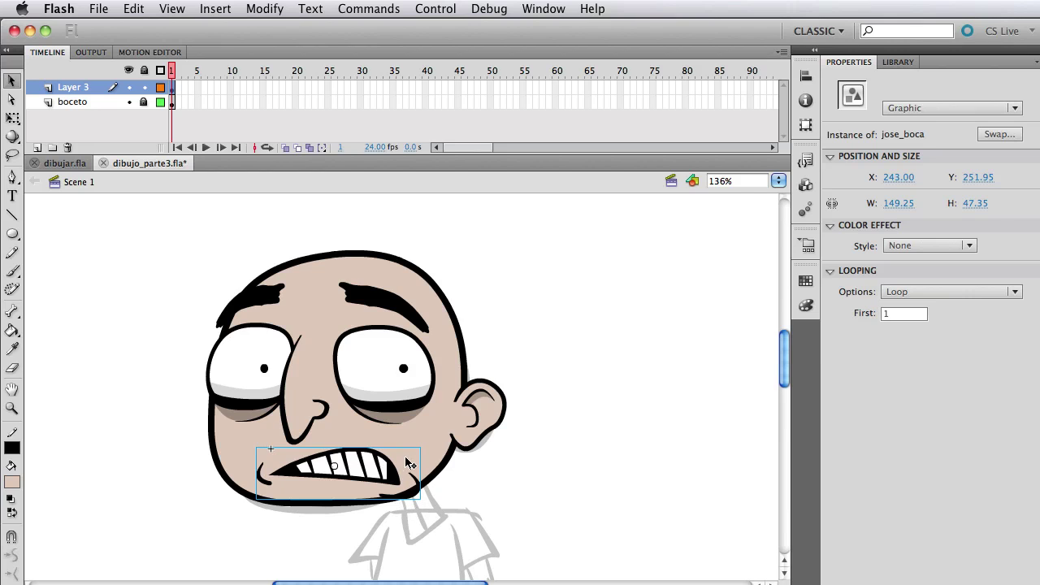
left_click(506, 526)
- Inside jose_boca, draw a black line with a stroke of 1 joining both ends of the crease at the mouth's right corner
double_click(362, 470)
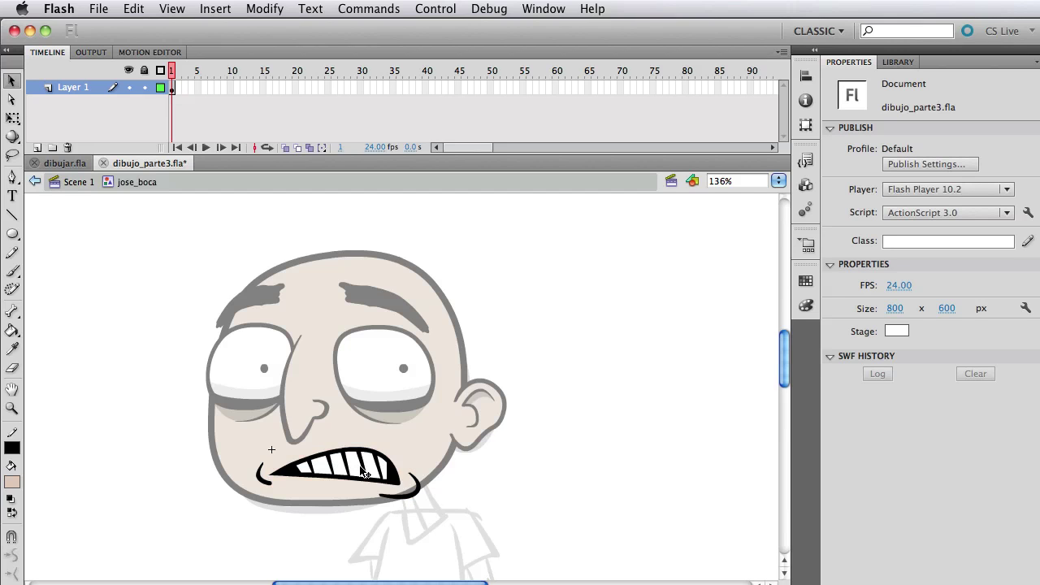
key("z")
left_click_drag(206, 371, 578, 529)
key("n")
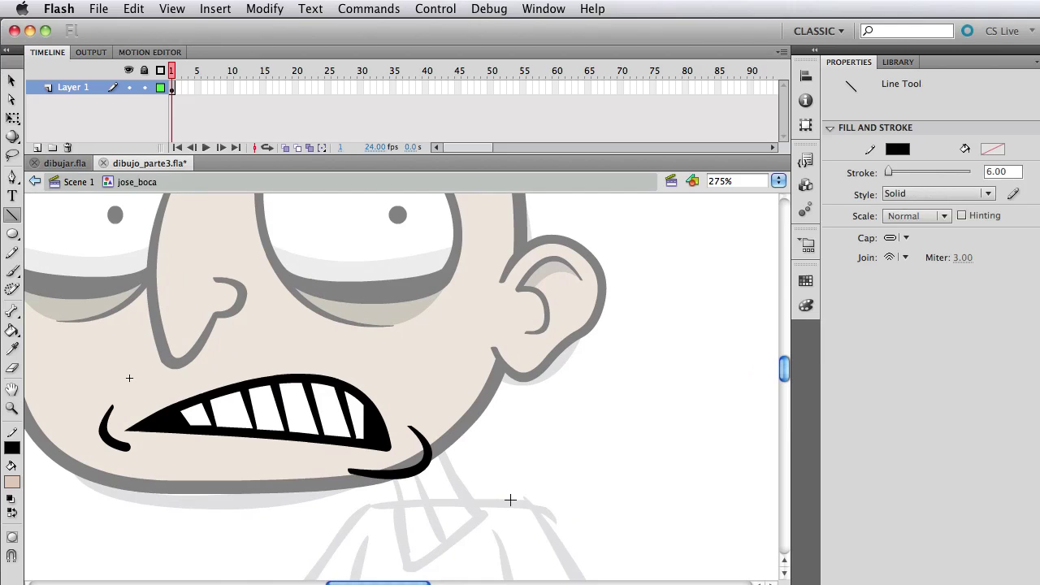
left_click(1006, 172)
type("1")
key("Return")
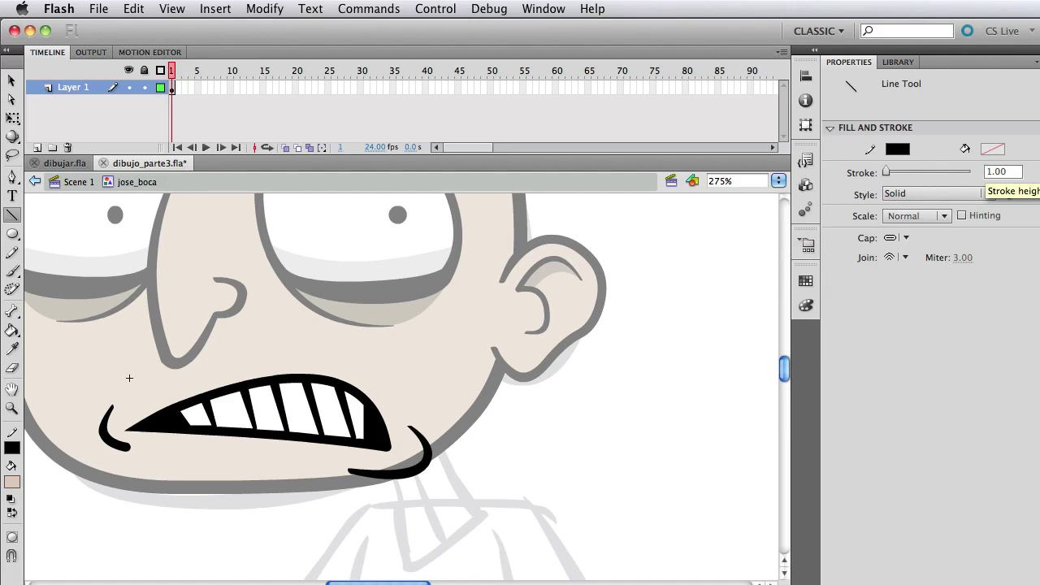
left_click_drag(386, 458, 447, 422)
key("super+z")
mouse_move(361, 475)
left_mouse_down()
mouse_move(460, 415)
mouse_move(443, 405)
left_mouse_up()
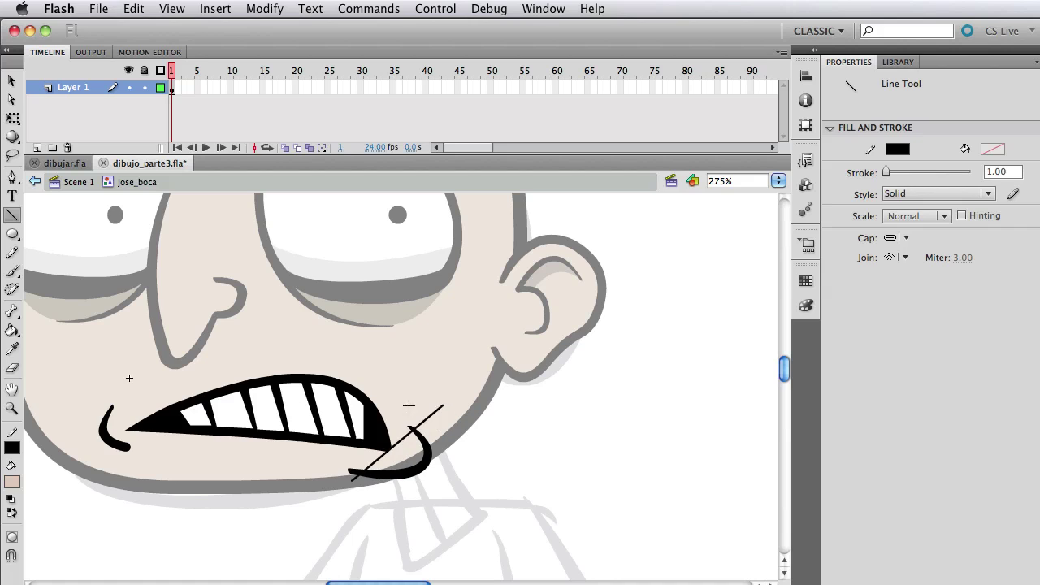
- Fill the crease at the mouth's right corner with the skin colour, delete the helper line and return to Scene 1
key("k")
left_click(400, 452)
key("v")
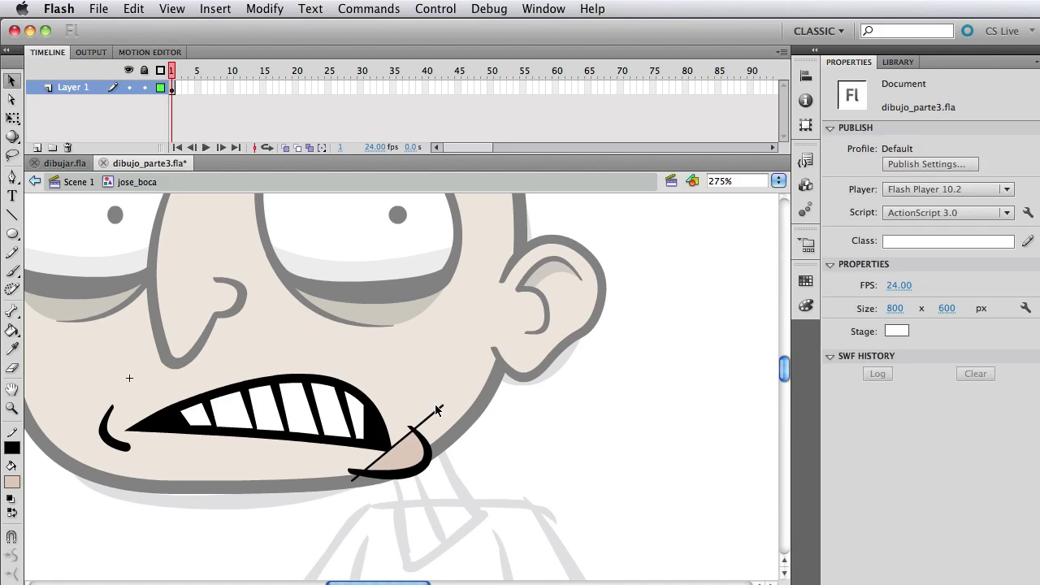
left_click(433, 420)
key("Delete")
double_click(527, 451)
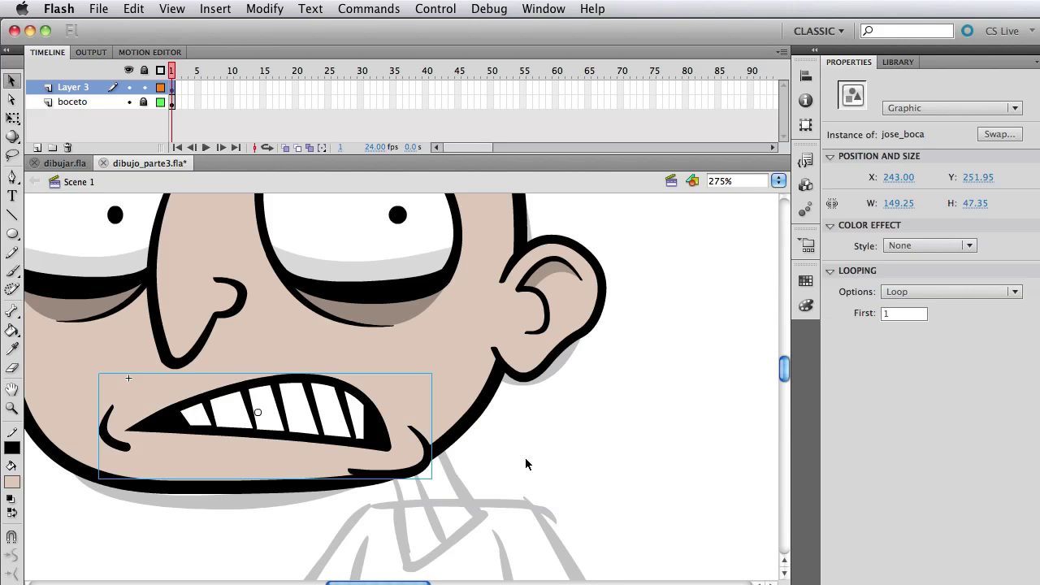
left_click(531, 467)
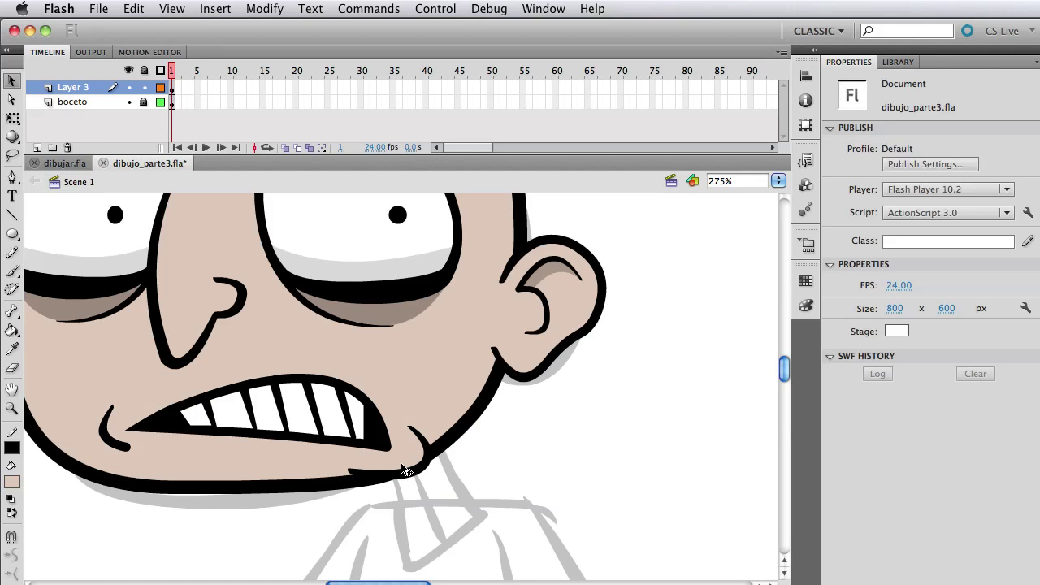
- Widen the jose_boca mouth to a width of 170.65 and nudge it slightly up on the face
left_click(404, 471)
key("super+1")
scroll(334, 390, "up", 2)
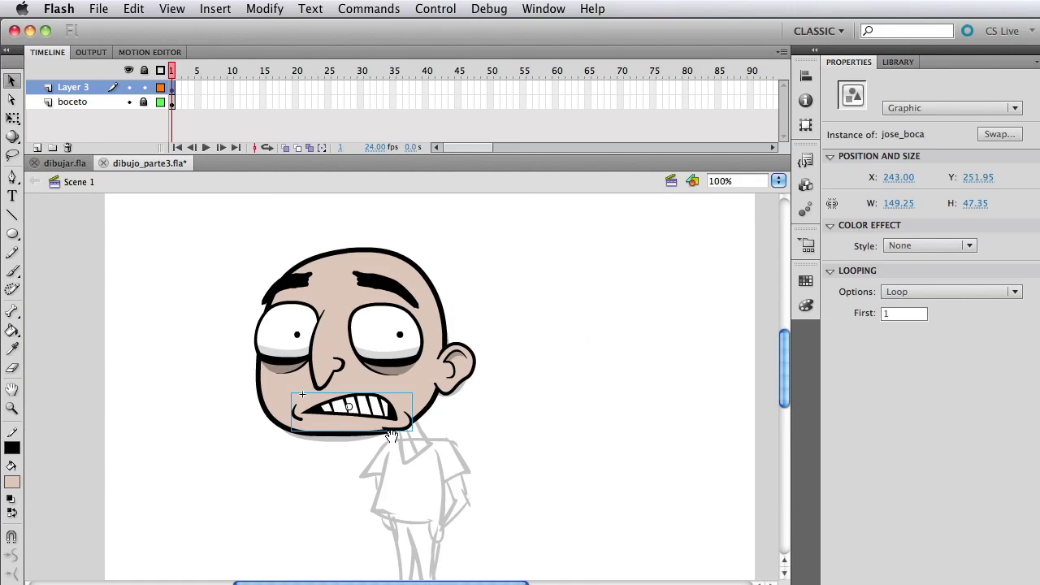
key("z")
left_click_drag(264, 325, 532, 509)
key("q")
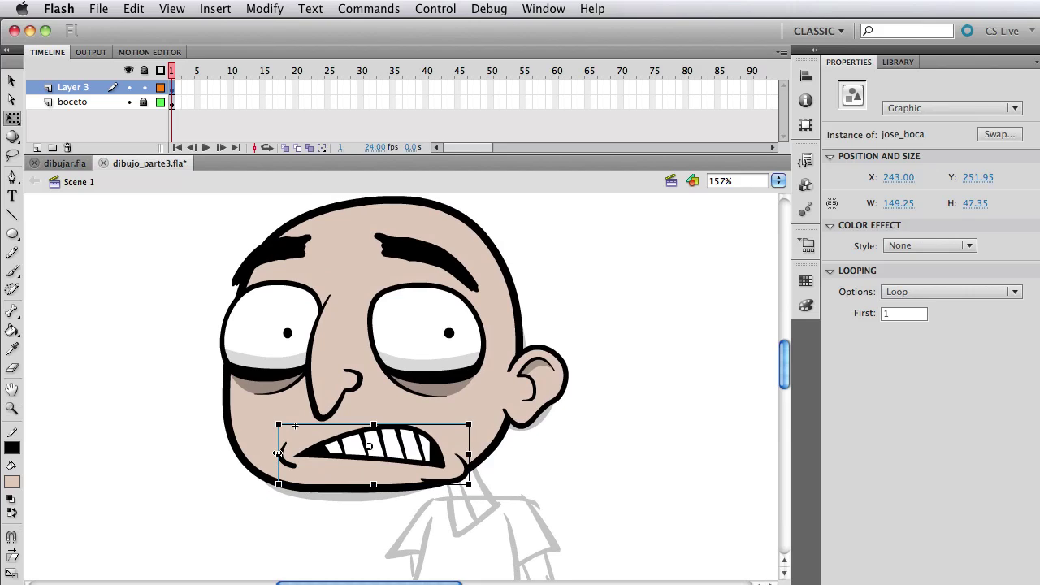
mouse_move(278, 453)
left_mouse_down()
mouse_move(257, 452)
mouse_move(265, 452)
left_mouse_up()
key("Up")
key("Up")
key("Up")
key("Up")
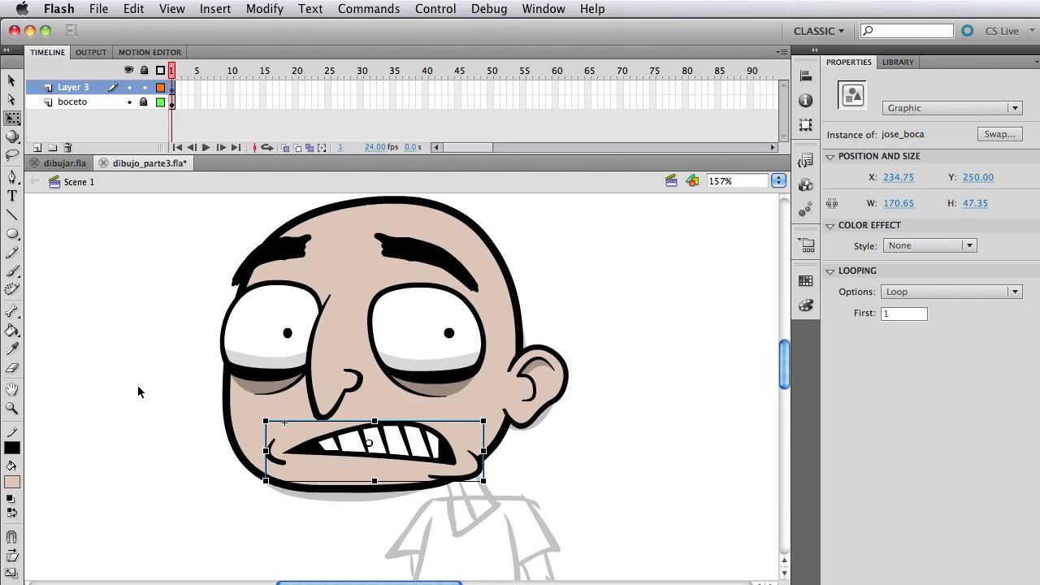
key("Down")
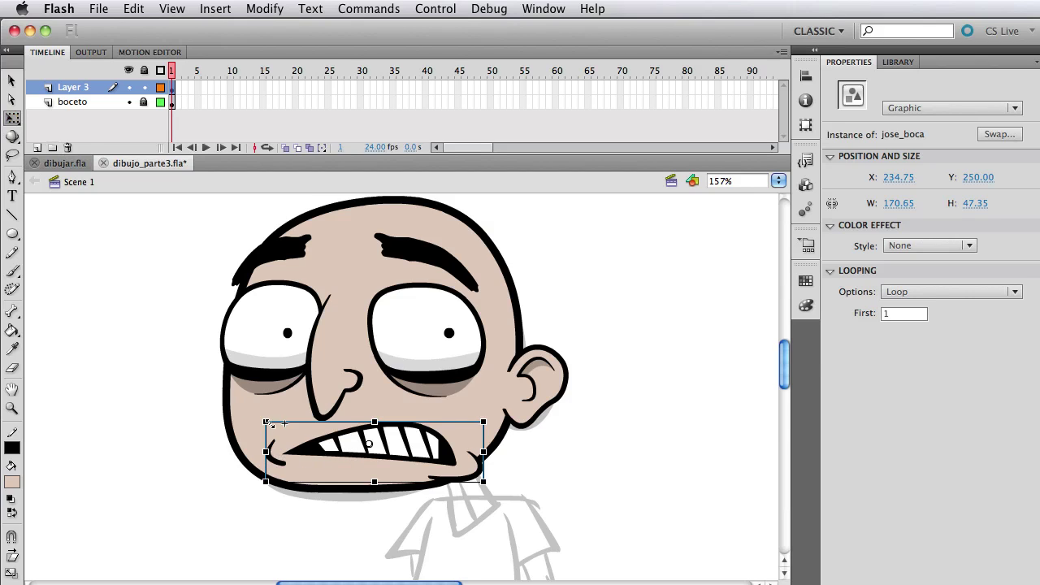
- Adjust the jose_boca mouth's height to 48.50 and nudge it slightly left and vertically to fit above the chin
left_click_drag(374, 482, 375, 487)
key("Up")
key("Up")
key("Up")
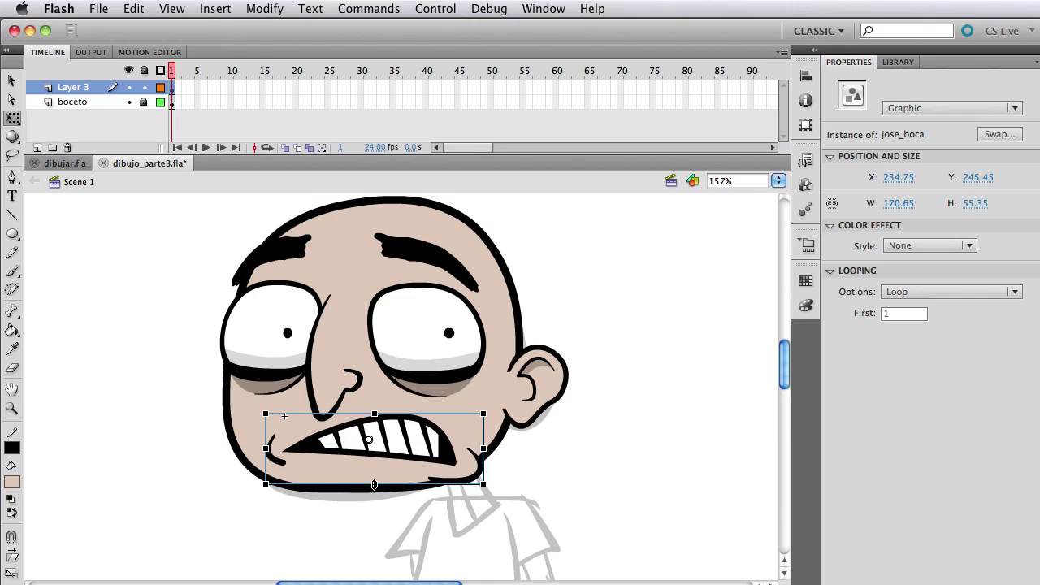
key("Left")
key("Down")
left_click_drag(374, 414, 374, 419)
key("Down")
key("Down")
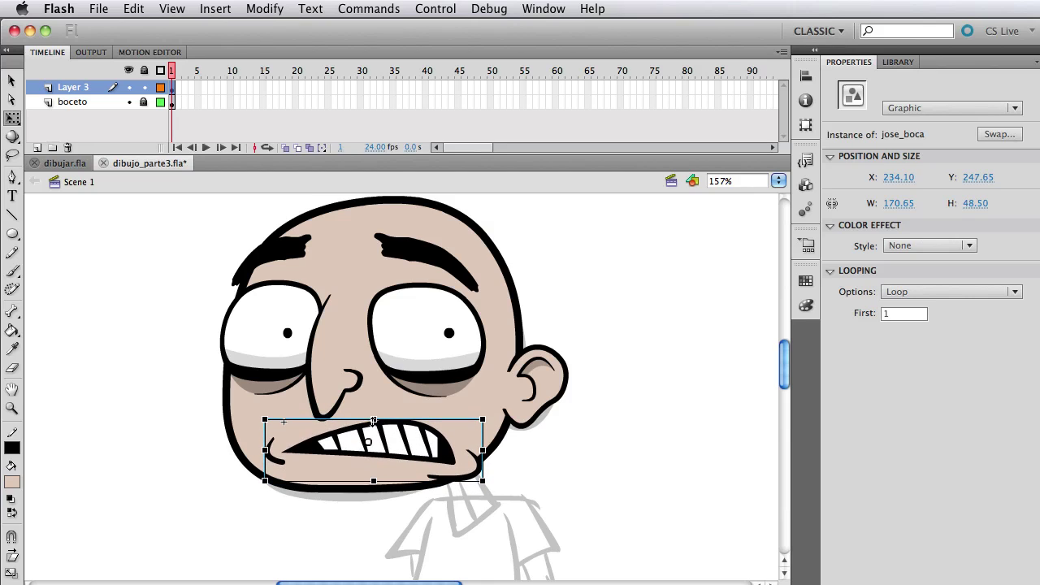
left_click(577, 492)
- Rotate the jose_nariz nose slightly between the eyes
left_click(346, 397)
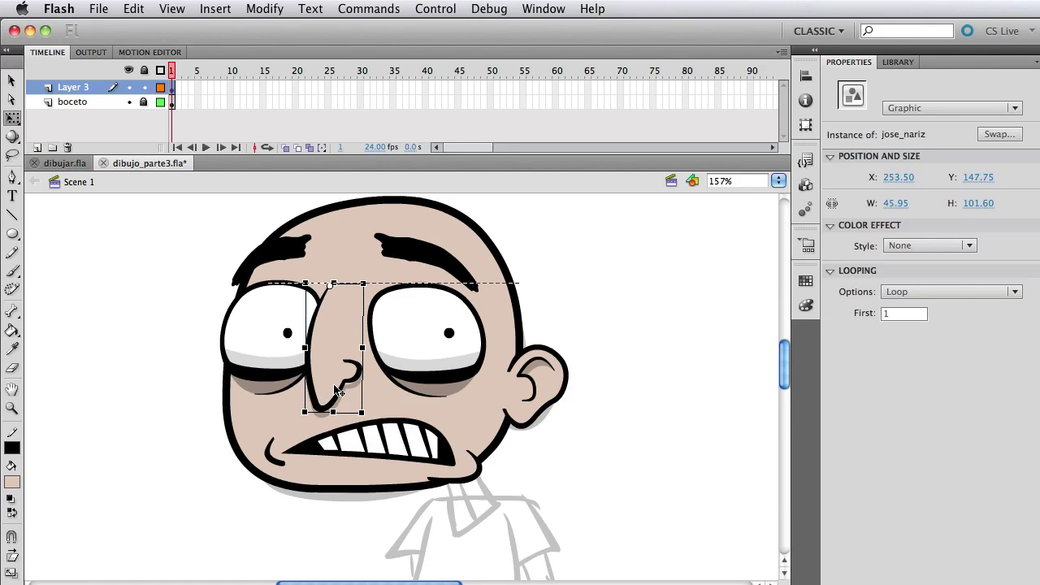
mouse_move(359, 412)
left_mouse_down()
mouse_move(367, 421)
mouse_move(345, 396)
mouse_move(347, 421)
left_mouse_up()
left_click(147, 409)
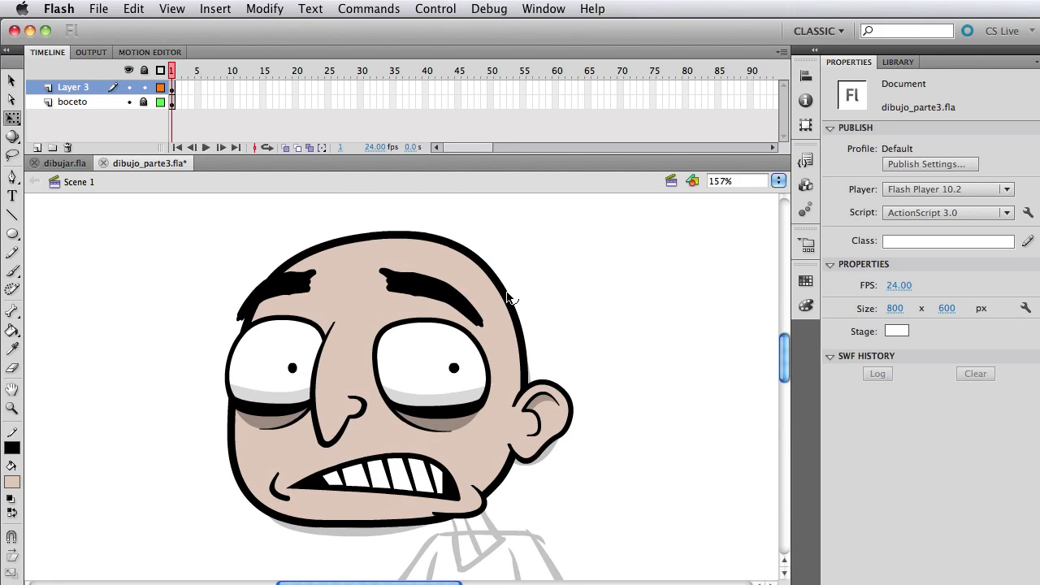
- Refine the head outline by bulging the right side and crown outward, tightening the lower-left jaw and lowering the chin
left_click_drag(510, 298, 516, 297)
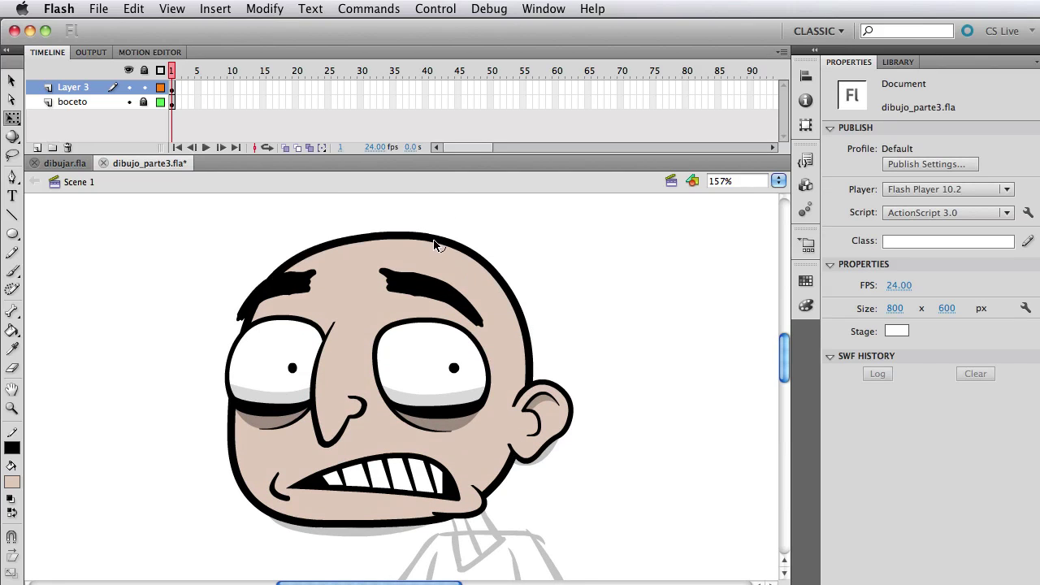
left_click_drag(436, 242, 440, 237)
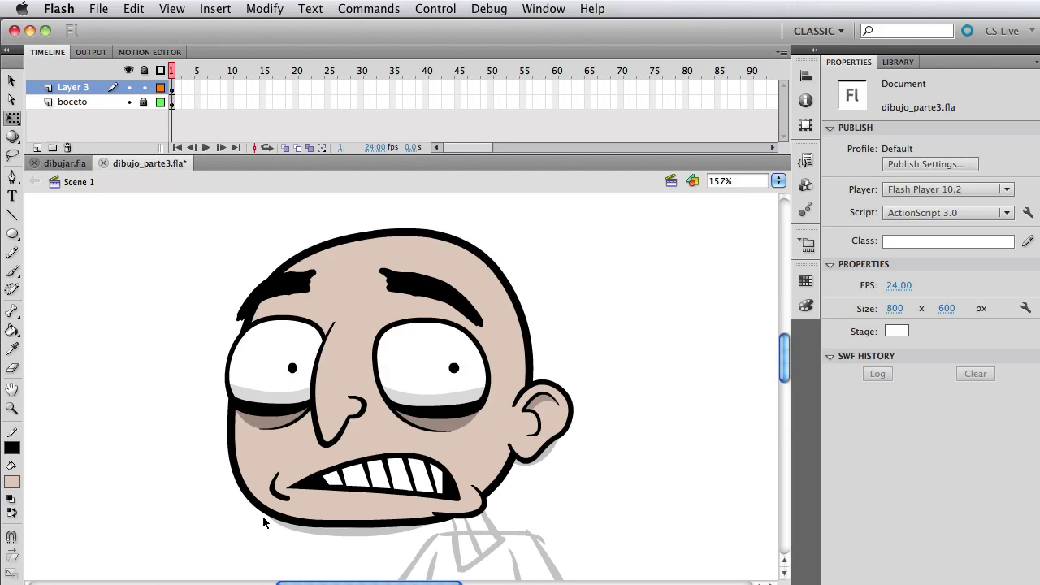
left_click_drag(277, 517, 278, 513)
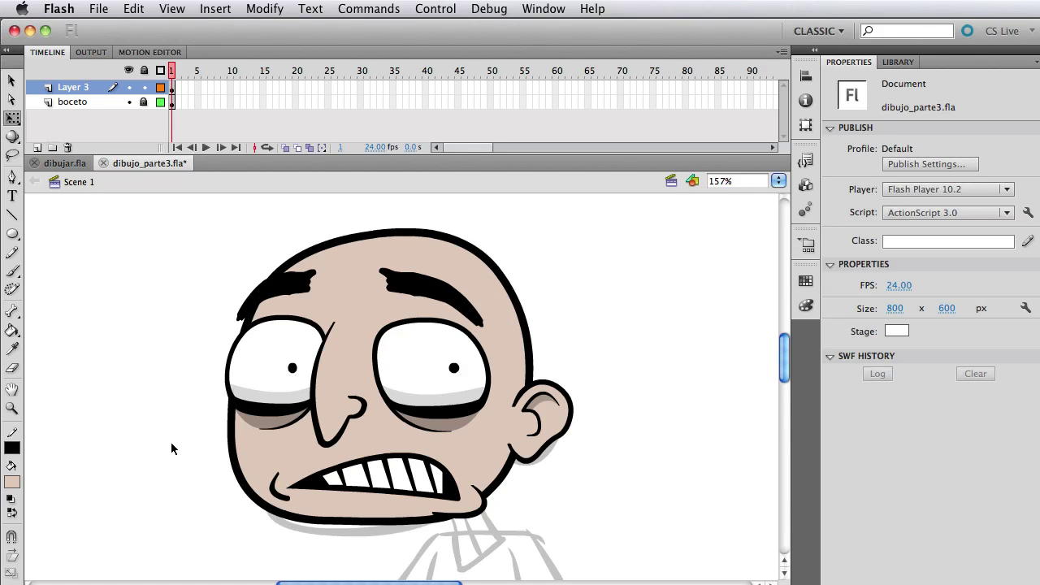
left_click_drag(373, 525, 374, 530)
left_click(381, 492)
left_click(608, 521)
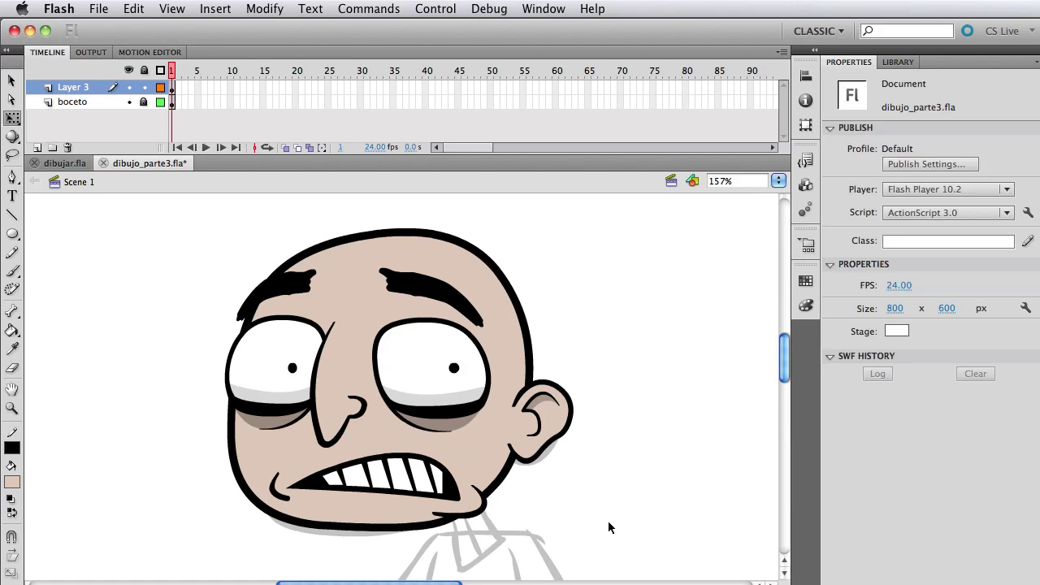
- Mirror the whole face horizontally to check its proportions and mirror it back
key("v")
left_click_drag(191, 205, 695, 561)
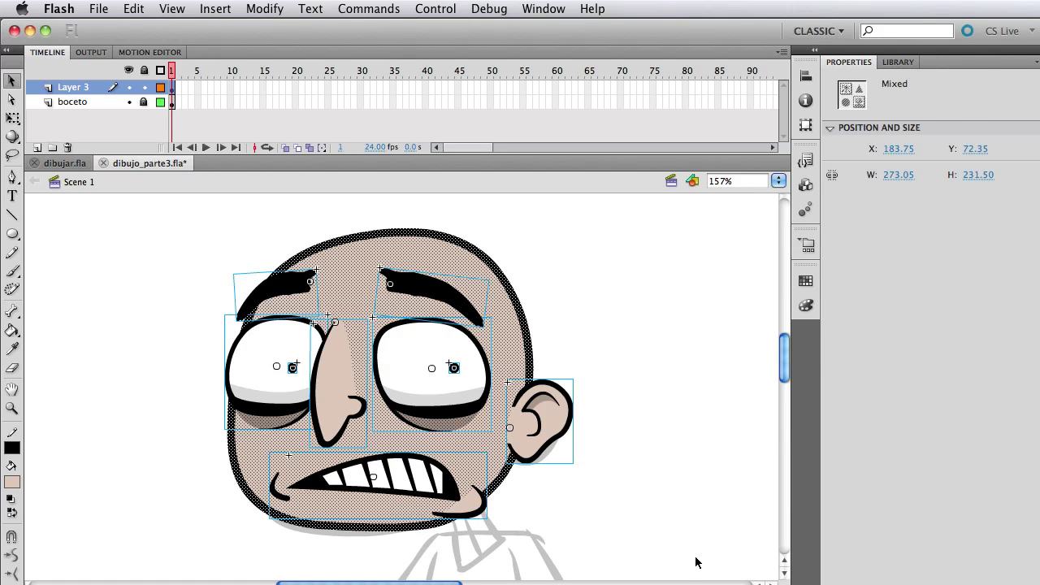
key("super+shift+h")
left_click(681, 551)
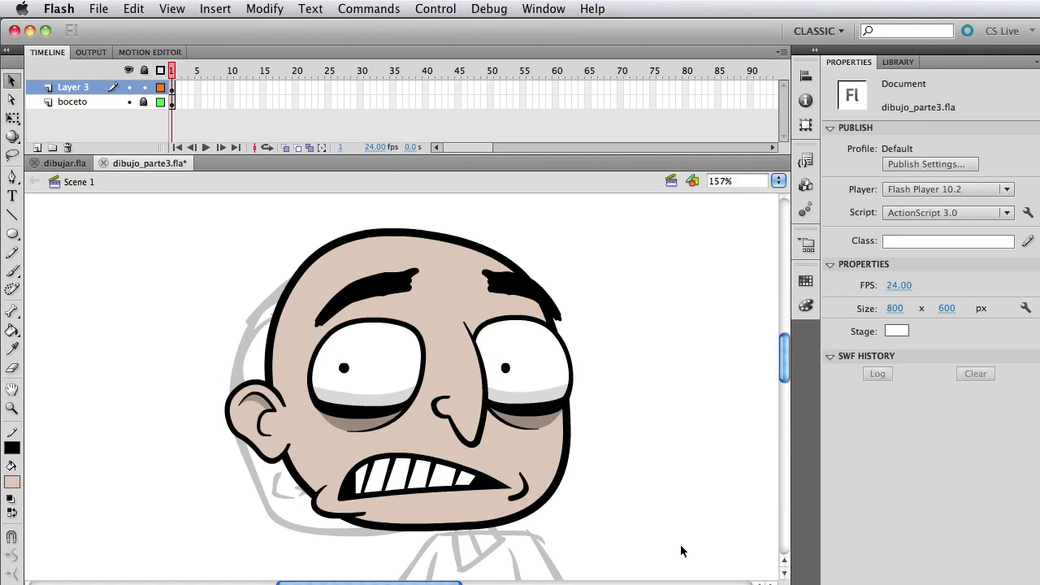
key("super+a")
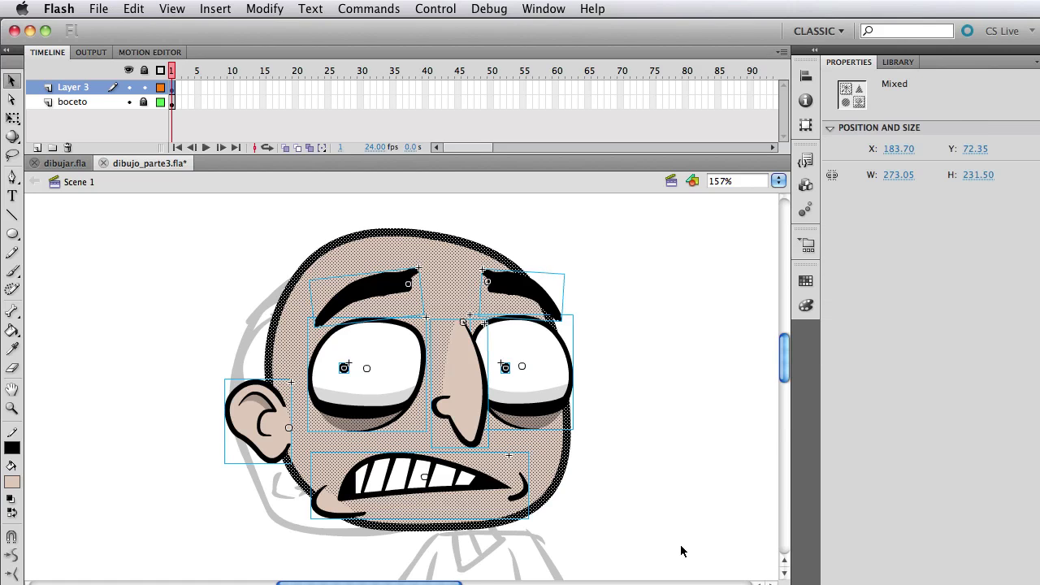
key("super+shift+h")
left_click(681, 551)
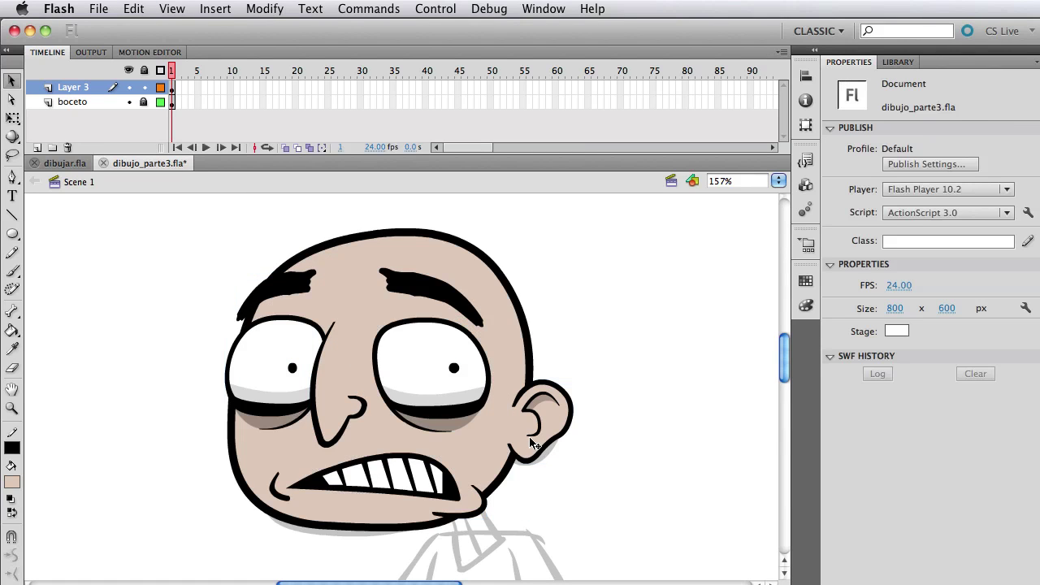
- Move the jose_oreja ear closer to the head, to X 400.30 and Y 189.65
left_click(532, 443)
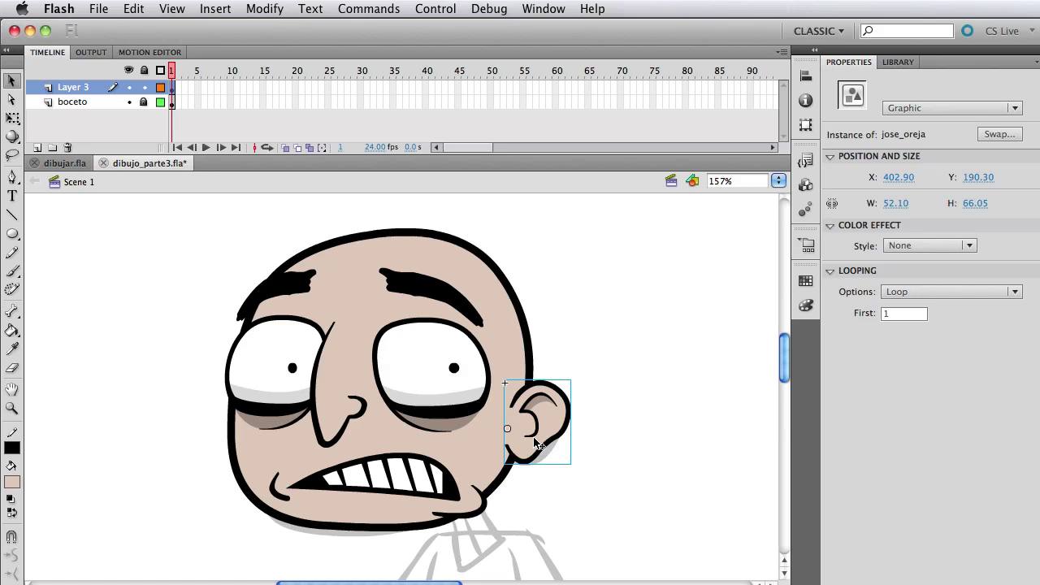
key("Down")
key("Left")
key("Left")
key("Left")
key("Up")
key("Up")
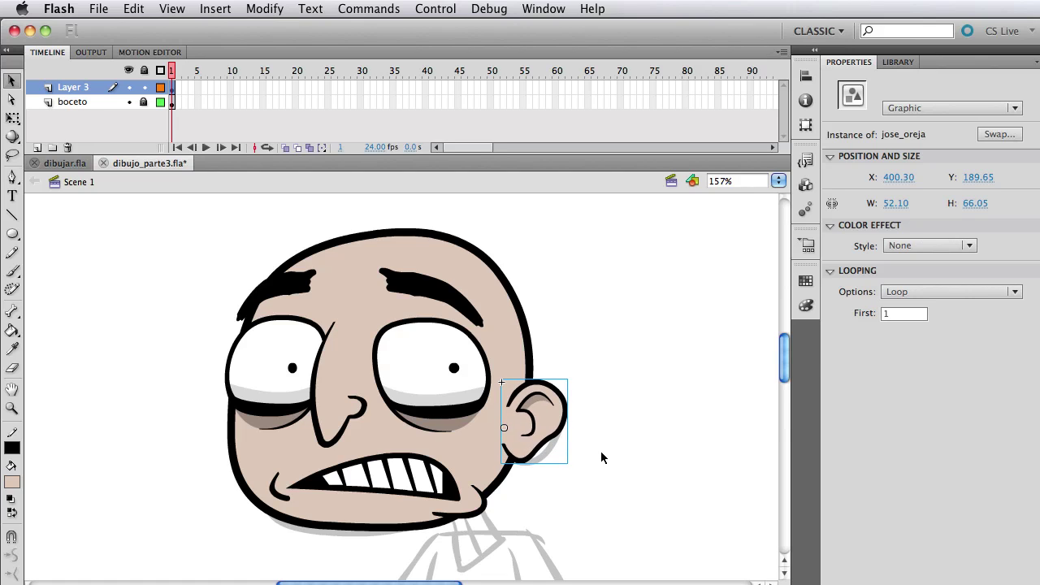
left_click(601, 451)
- Rotate the jose_nariz nose slightly clockwise and nudge it right and down, to X 255.50 and Y 147.15
left_click(345, 431)
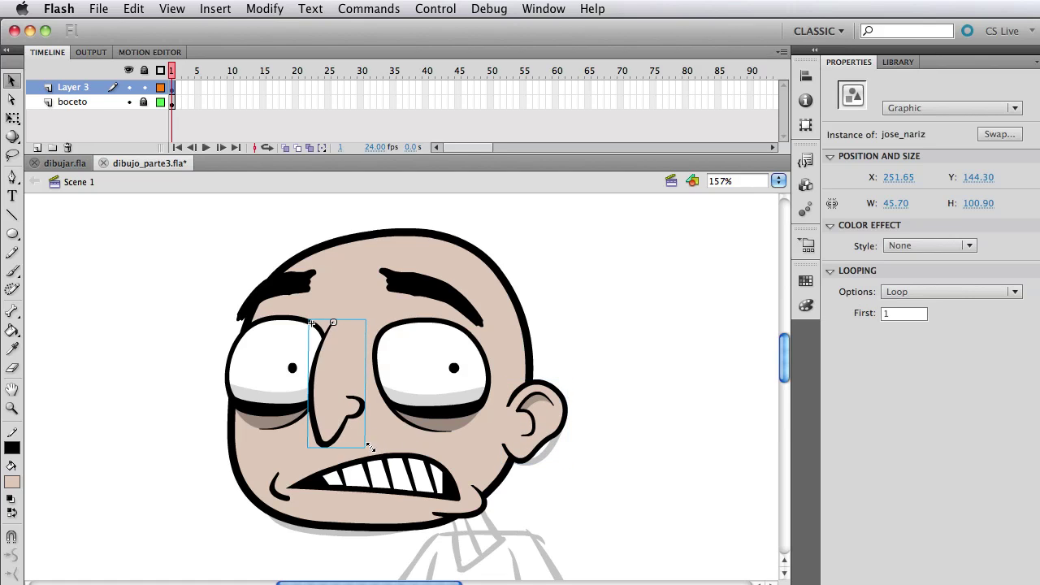
key("q")
left_click_drag(369, 452, 358, 460)
key("Right")
key("Right")
key("Right")
key("Down")
key("Down")
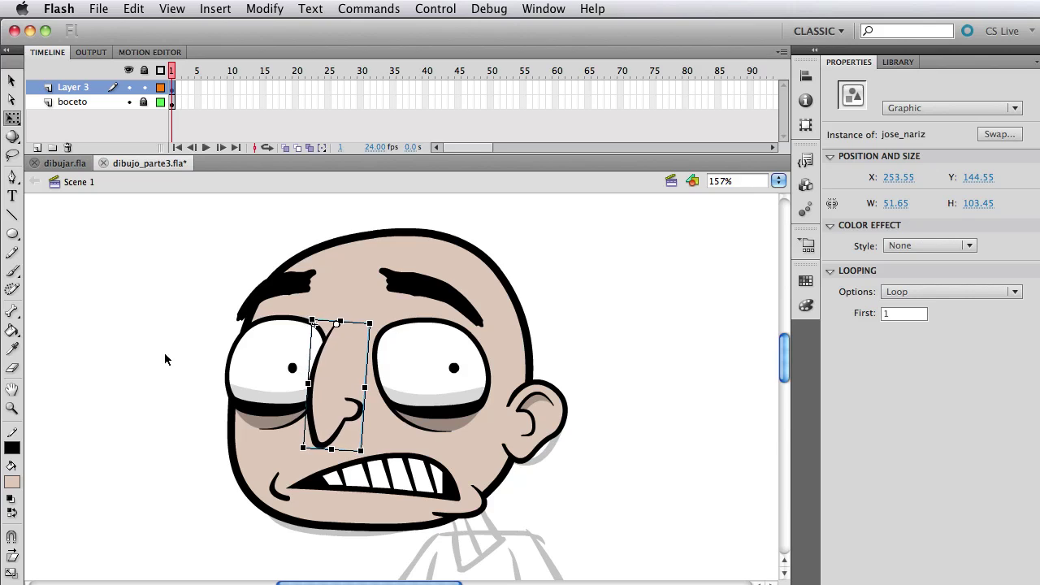
key("Right")
key("Right")
left_click(168, 353)
left_click(336, 425)
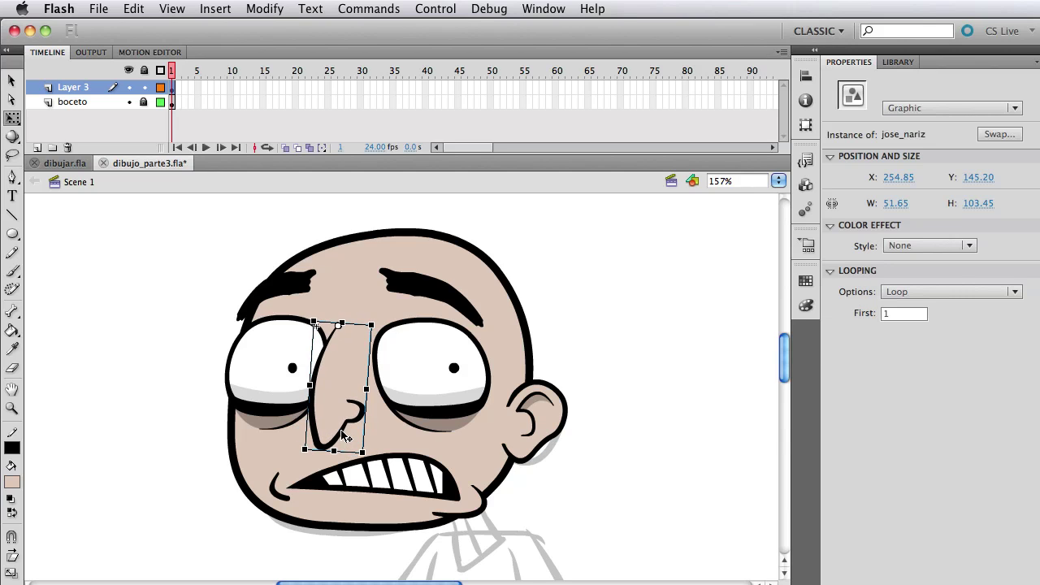
left_click(168, 379)
left_click(324, 417)
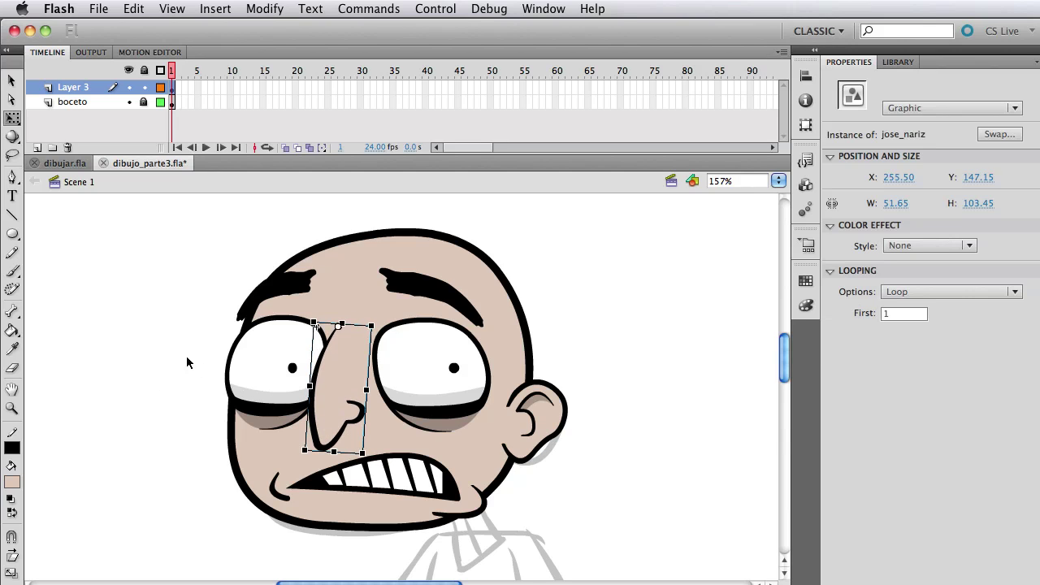
left_click(190, 360)
- Inside jose_nariz, adjust the curve of the outline just under the nostril and return to Scene 1
double_click(332, 424)
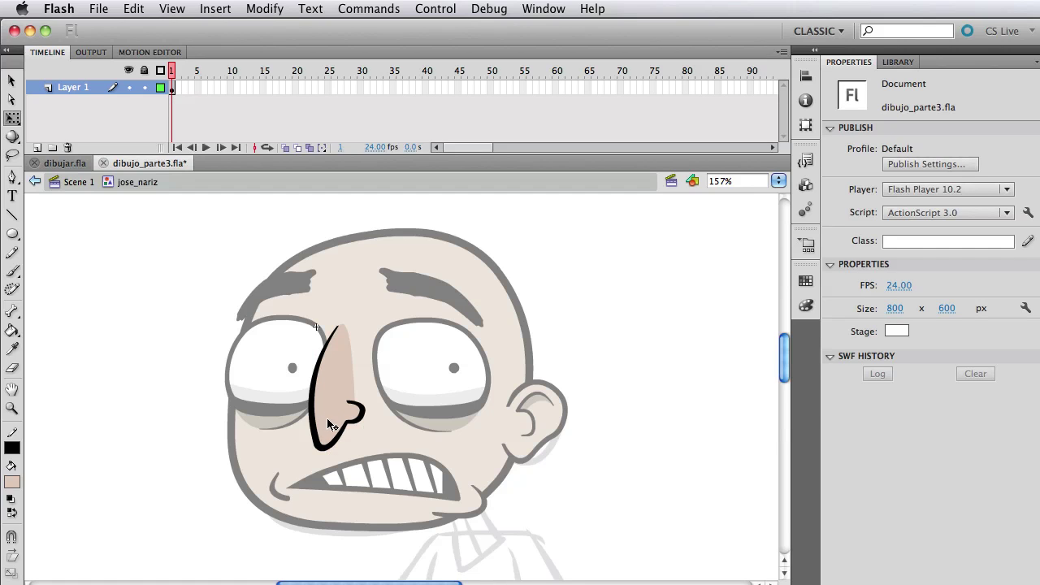
key("z")
left_click_drag(221, 306, 488, 498)
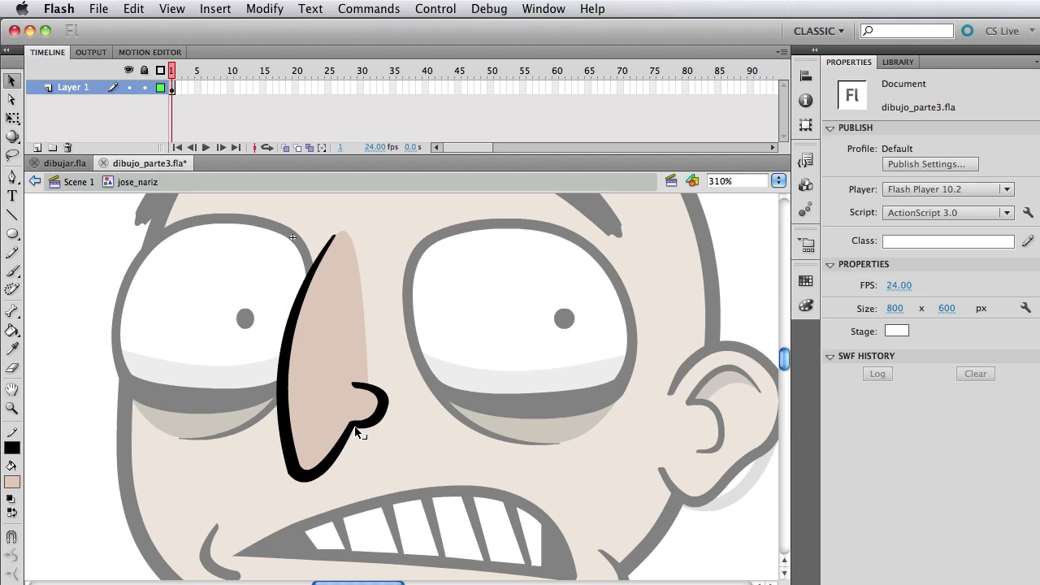
left_click_drag(355, 429, 357, 446)
key("super+1")
double_click(325, 494)
left_click(319, 491)
- Reopen the jose_nariz symbol and add a new layer beneath the nose drawing's layer
key("z")
left_click_drag(298, 307, 560, 478)
left_click_drag(406, 430, 426, 449)
key("v")
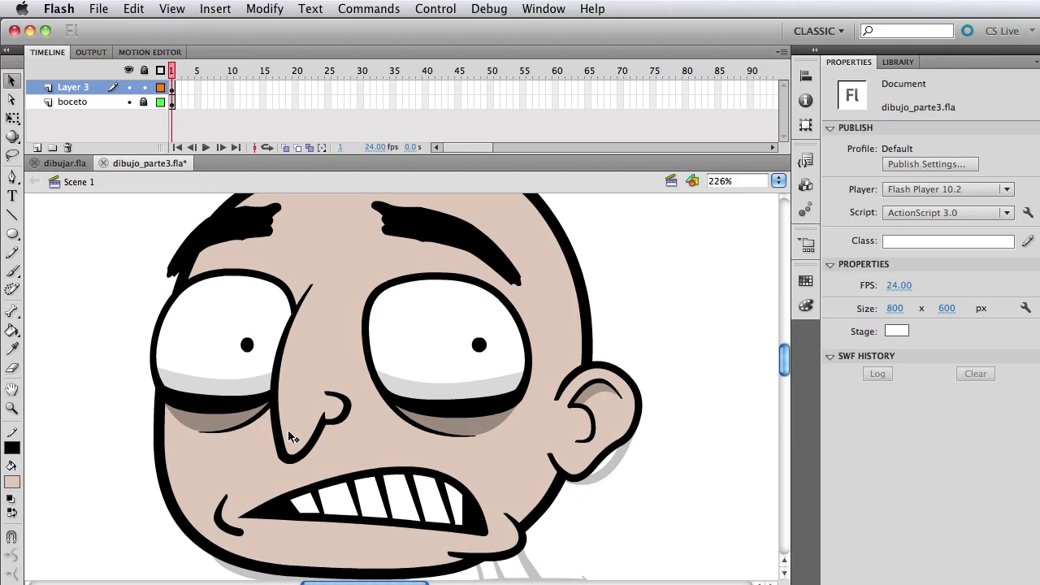
left_click(298, 439)
double_click(298, 440)
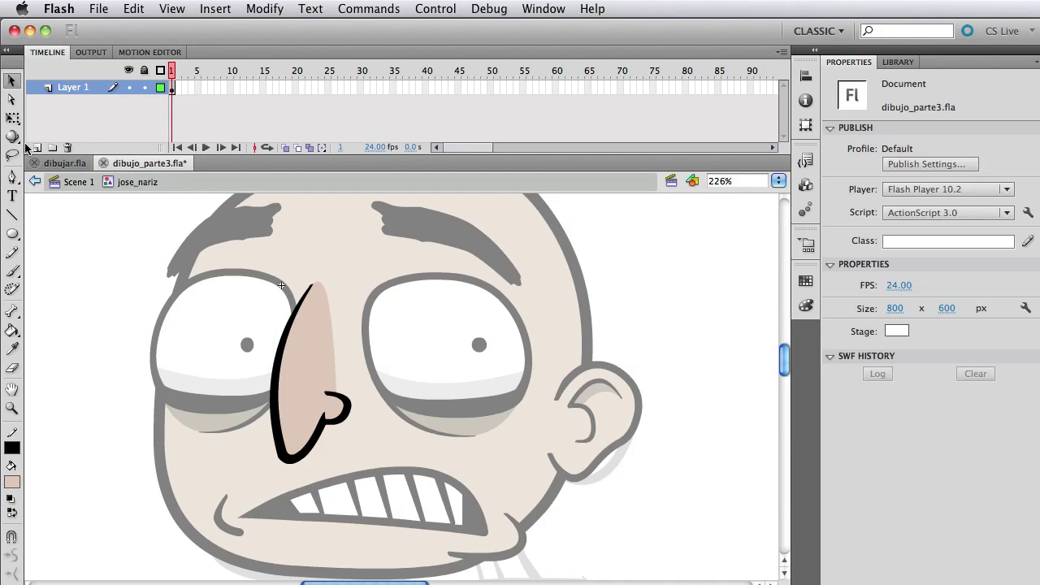
left_click_drag(91, 90, 91, 109)
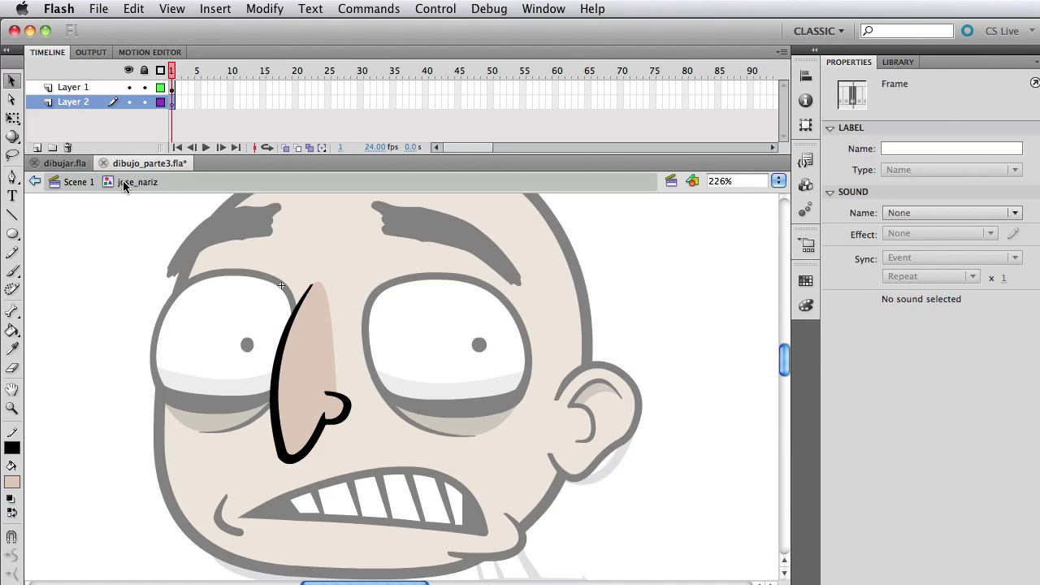
- Set the Oval tool to no stroke with the skin-coloured fill
key("o")
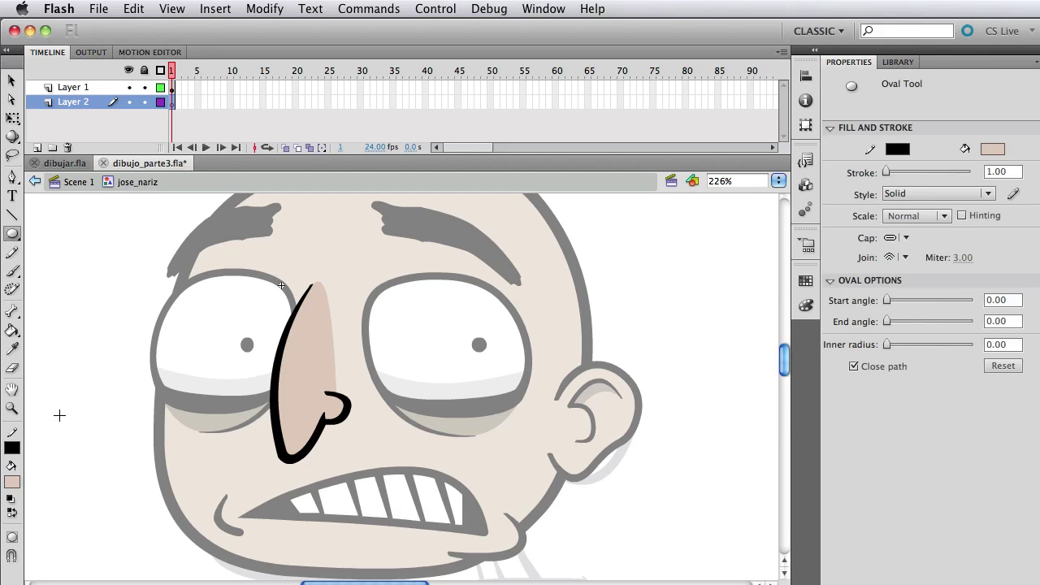
left_click(11, 447)
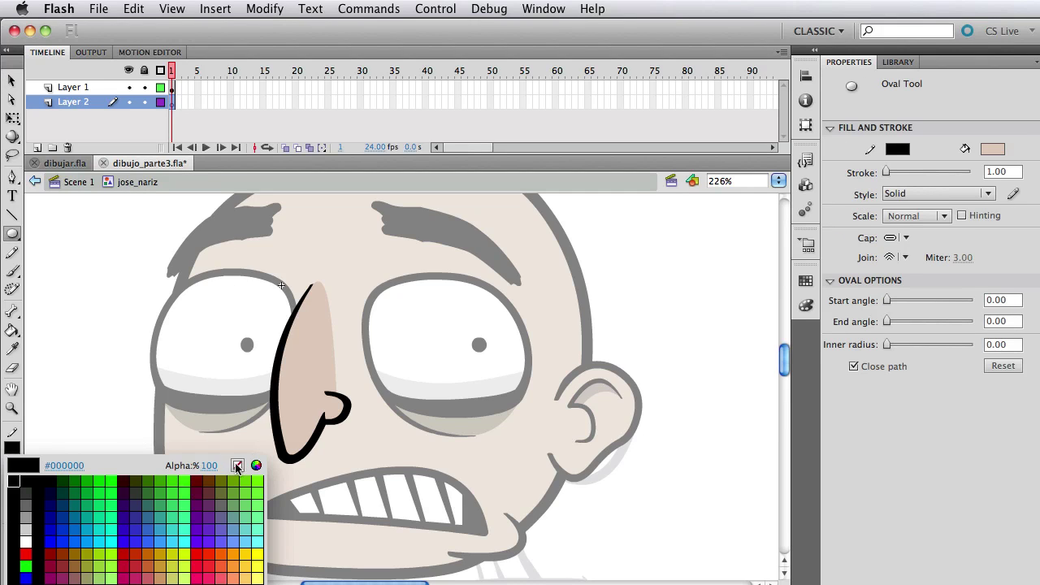
left_click(237, 466)
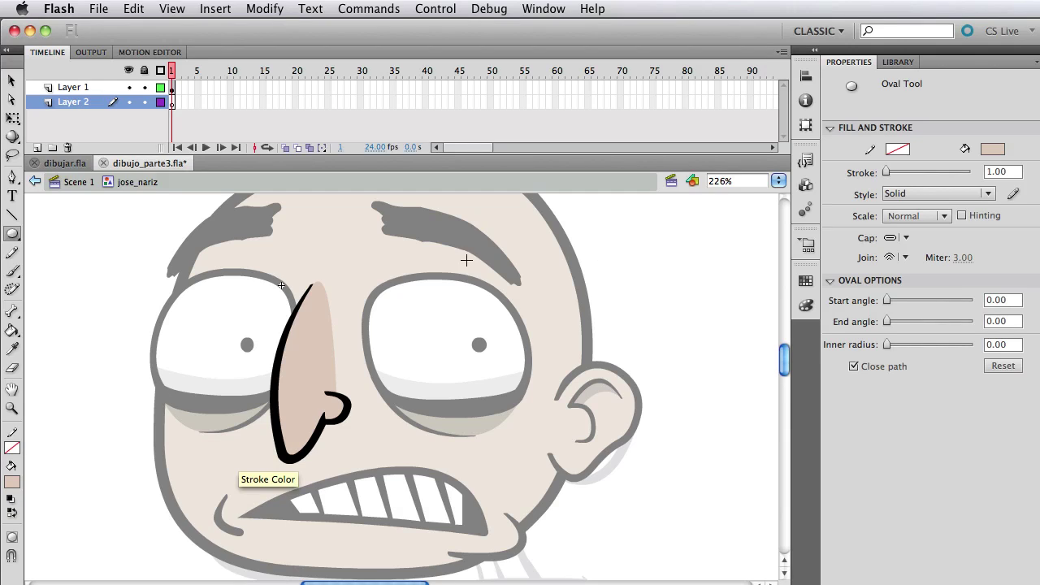
left_click_drag(399, 279, 406, 426)
key("b")
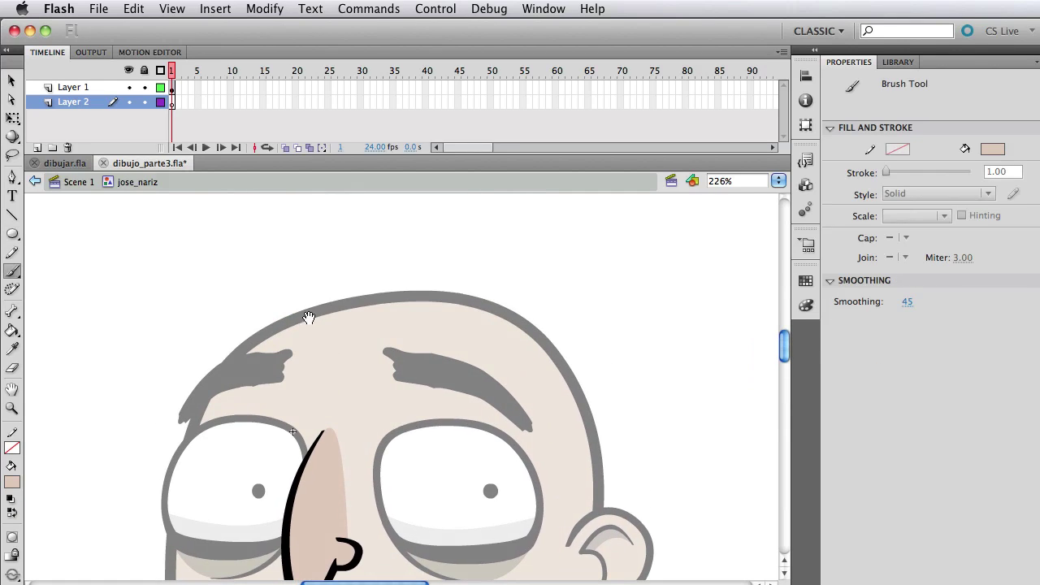
left_click_drag(309, 260, 249, 344)
left_click_drag(377, 242, 466, 369)
key("super+z")
key("super+z")
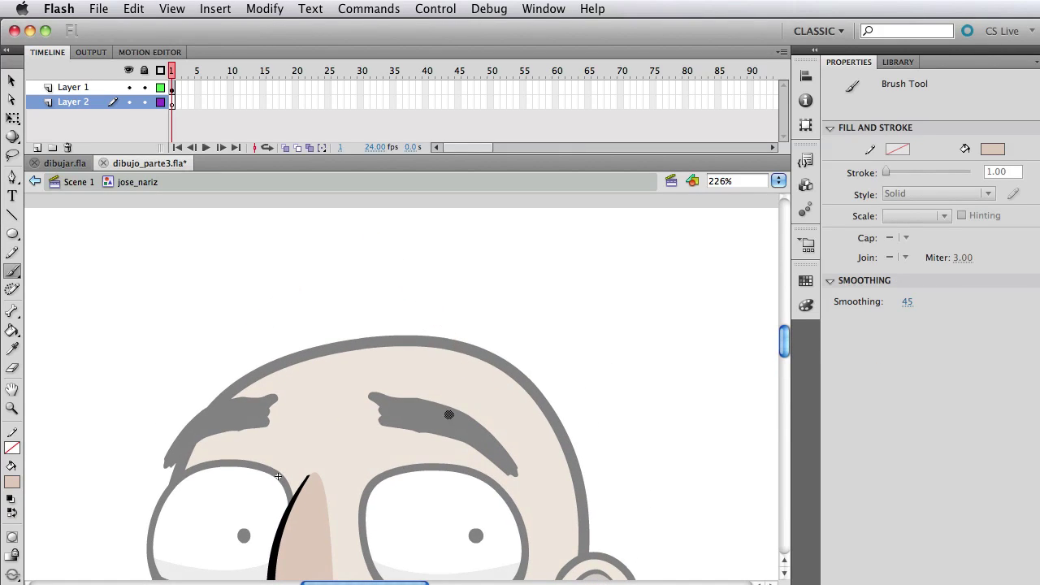
- Lock Layer 1 of the nose symbol and set the Oval tool's fill to black at 20% alpha
left_click_drag(460, 461, 493, 235)
left_click_drag(420, 307, 370, 304)
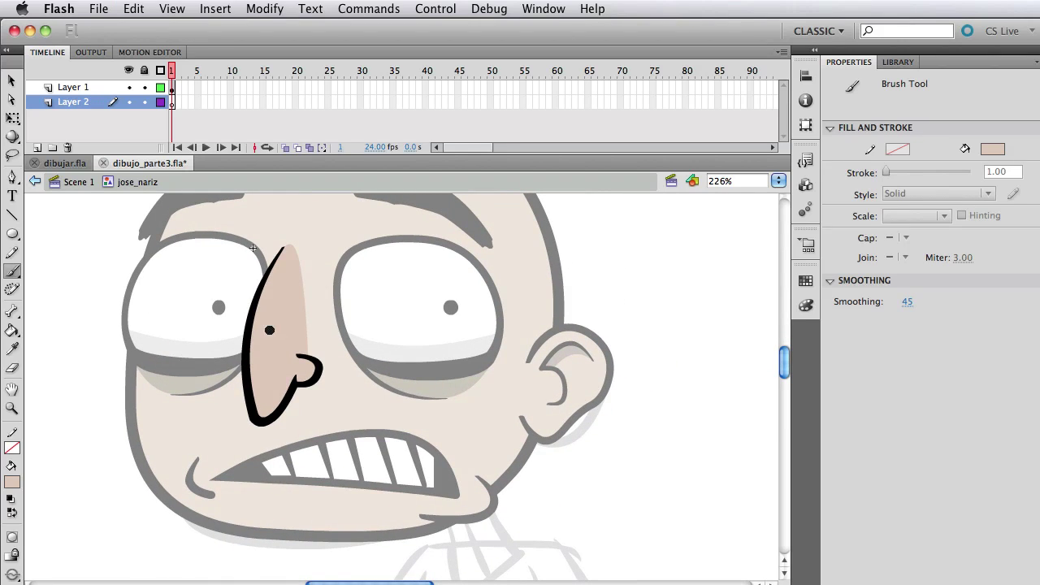
key("o")
left_click(144, 87)
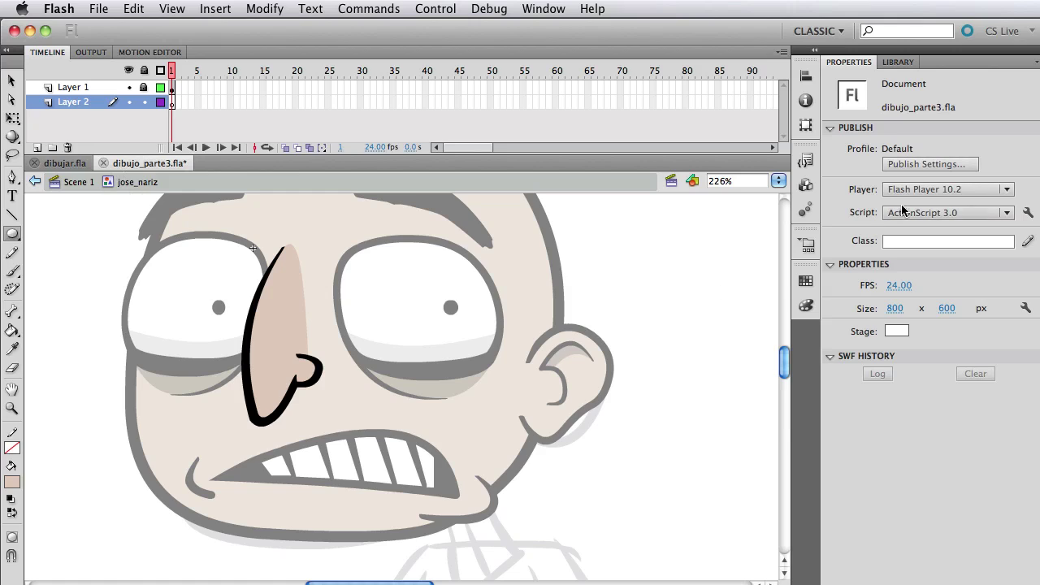
left_click(805, 309)
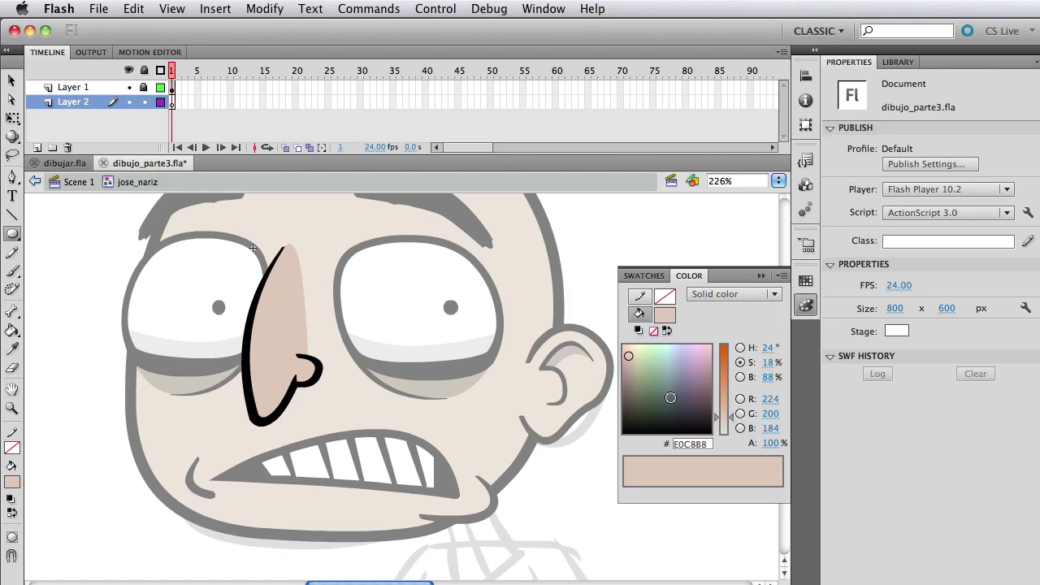
left_click(635, 433)
left_click_drag(774, 444, 722, 444)
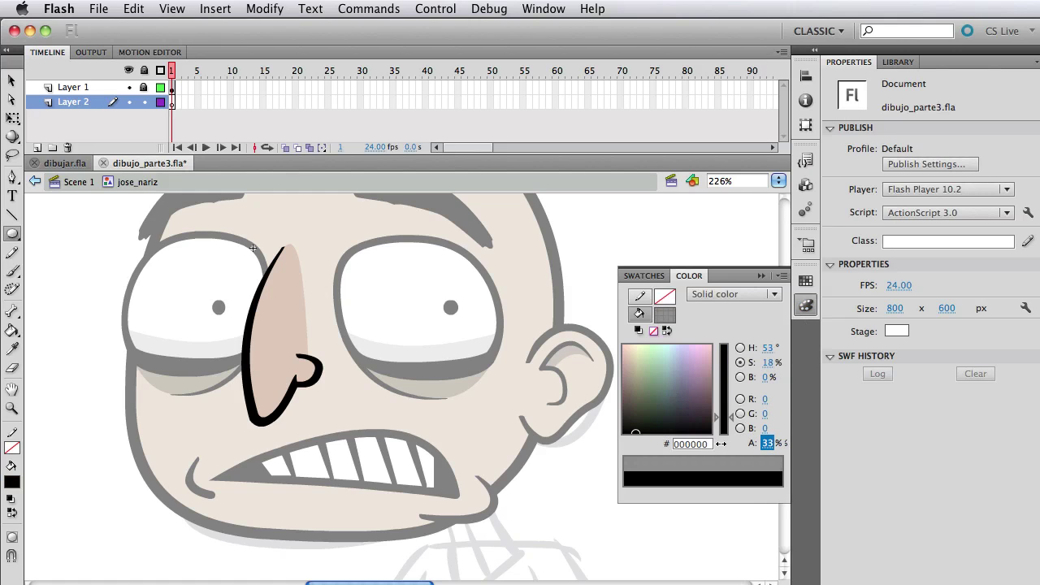
type("20")
key("Return")
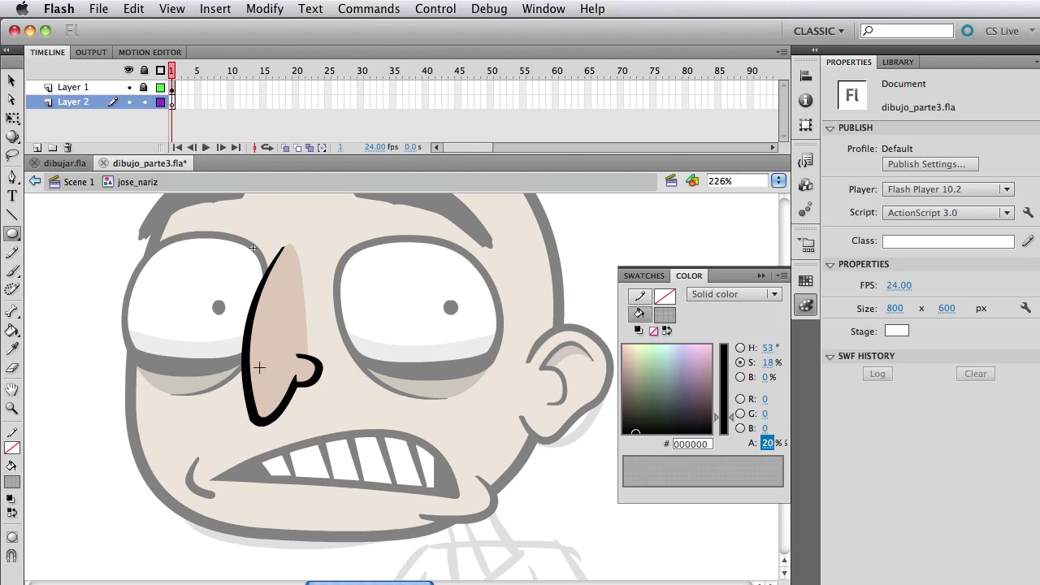
- Draw a shadow oval beneath the nose on Layer 2, reshape its edge around the nostril, and return to Scene 1
left_click(249, 353)
left_click_drag(249, 353, 273, 436)
key("v")
left_click_drag(311, 399, 316, 395)
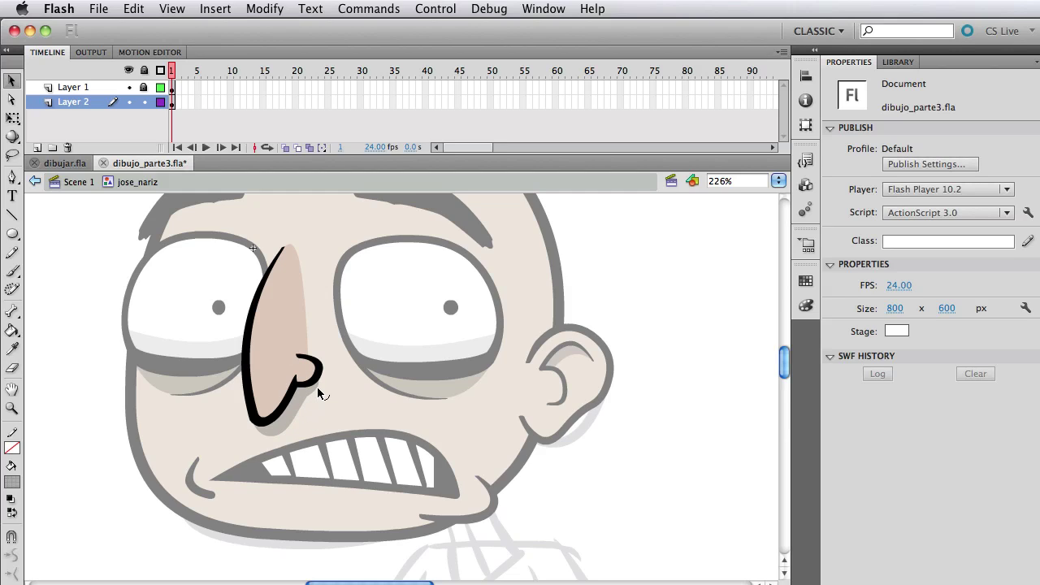
left_click_drag(317, 387, 321, 393)
double_click(154, 453)
left_click(82, 457)
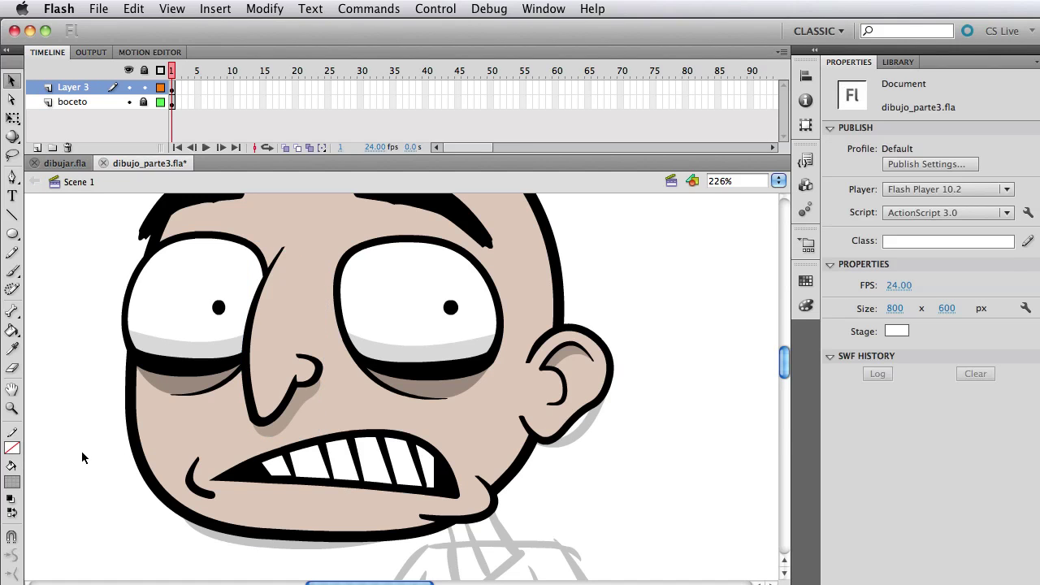
- Show the drawing at 100% and reshape the head outline along the cheek and jaw on the face's mouth-corner side away from the ear
left_click_drag(371, 430, 377, 444)
key("super+1")
left_click_drag(479, 425, 483, 429)
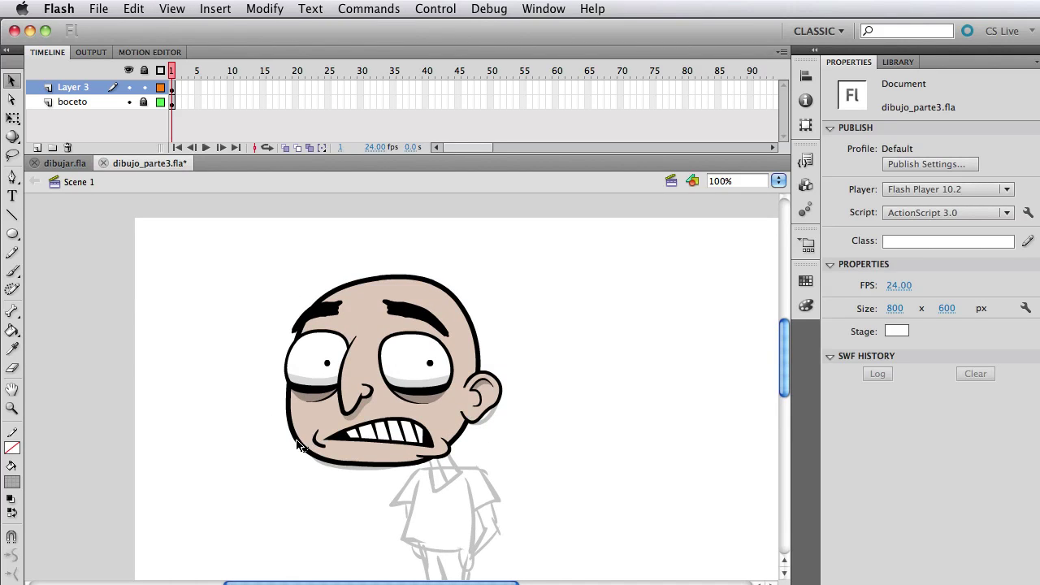
left_click_drag(301, 445, 312, 447)
key("super+z")
mouse_move(291, 393)
left_mouse_down()
mouse_move(297, 439)
mouse_move(332, 465)
left_mouse_up()
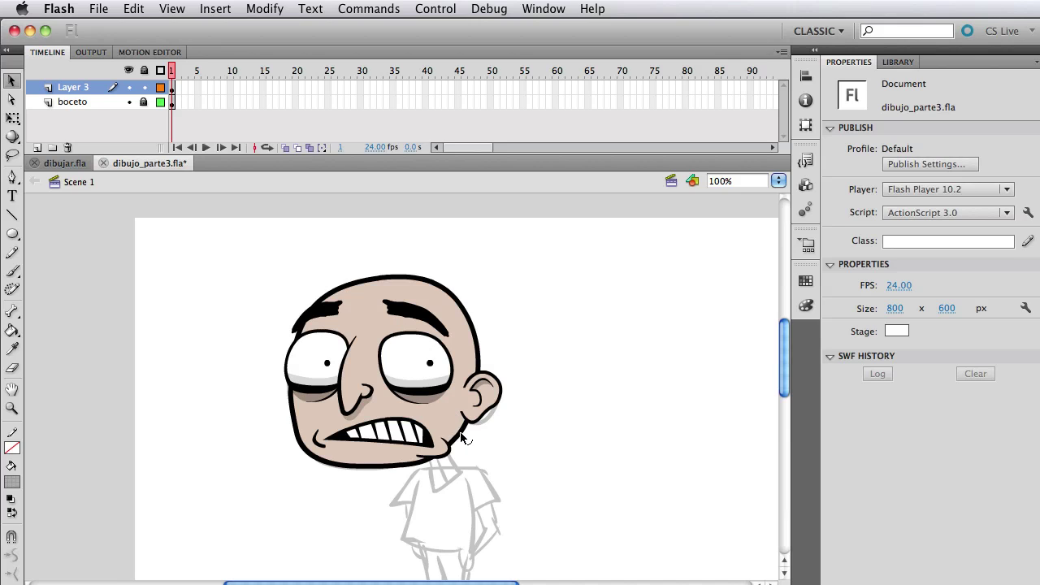
- Convert only the head's skin fill and outline into a graphic symbol named jose_cabeza_forma
left_click_drag(539, 506, 234, 237)
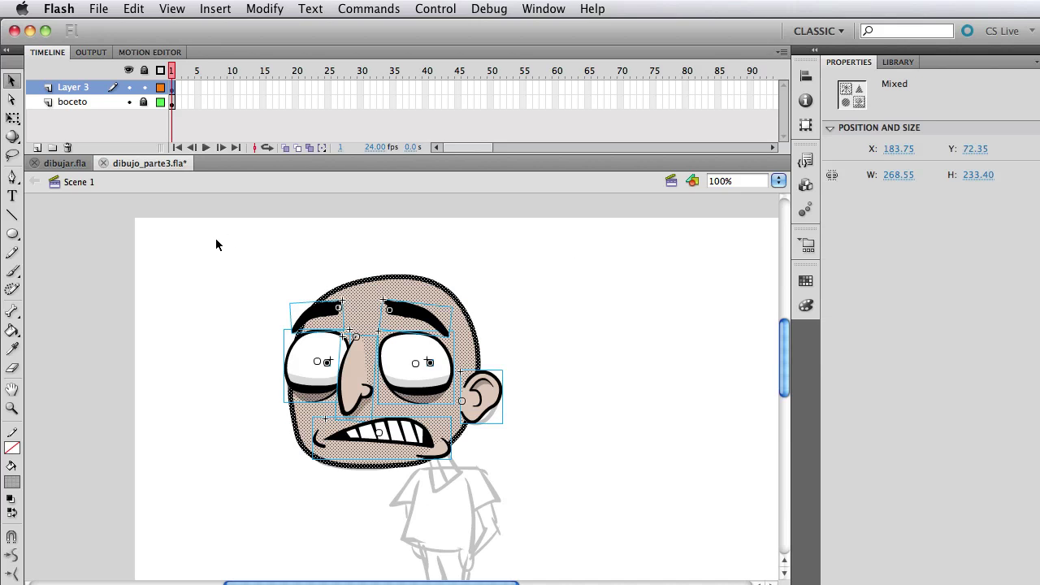
left_click(220, 239)
double_click(364, 306)
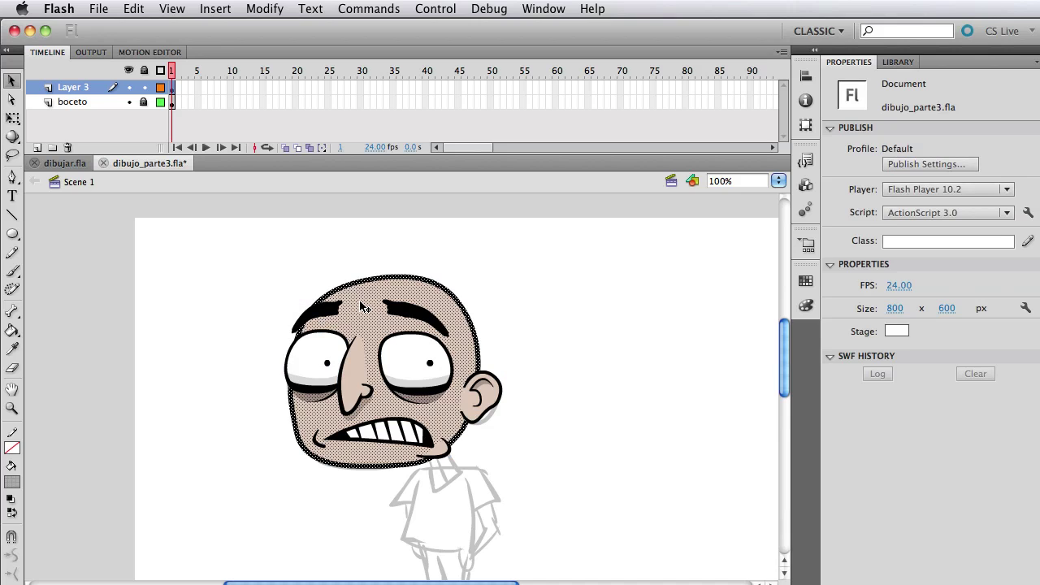
left_click(427, 251)
double_click(381, 295)
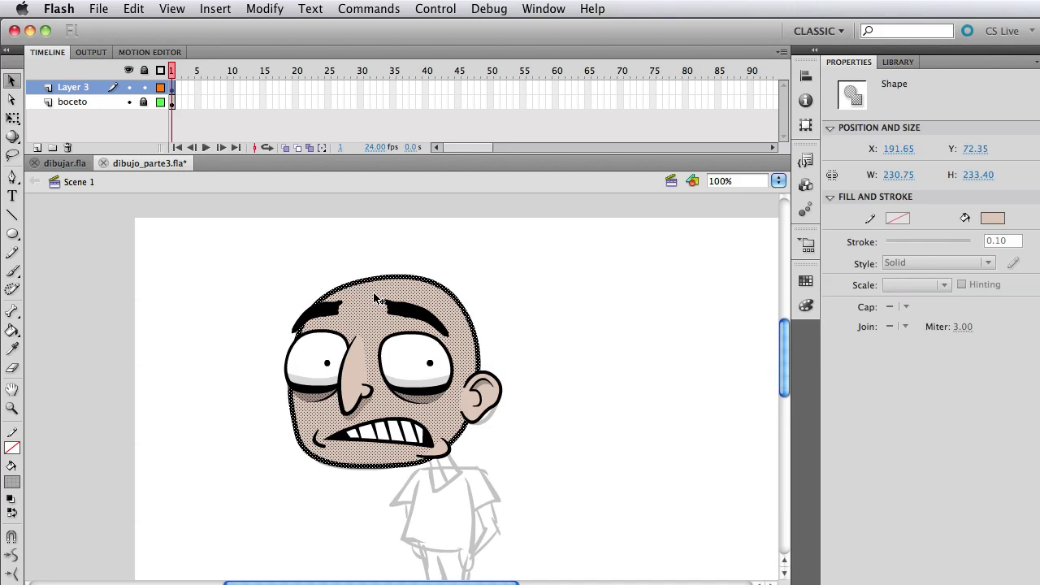
left_click_drag(378, 294, 158, 231)
key("ctrl+z")
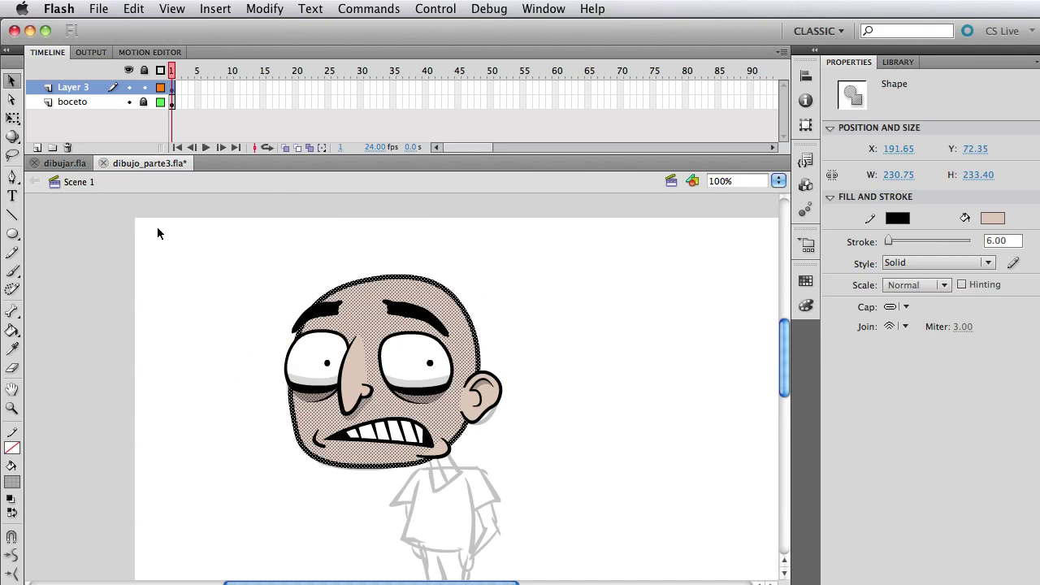
key("F8")
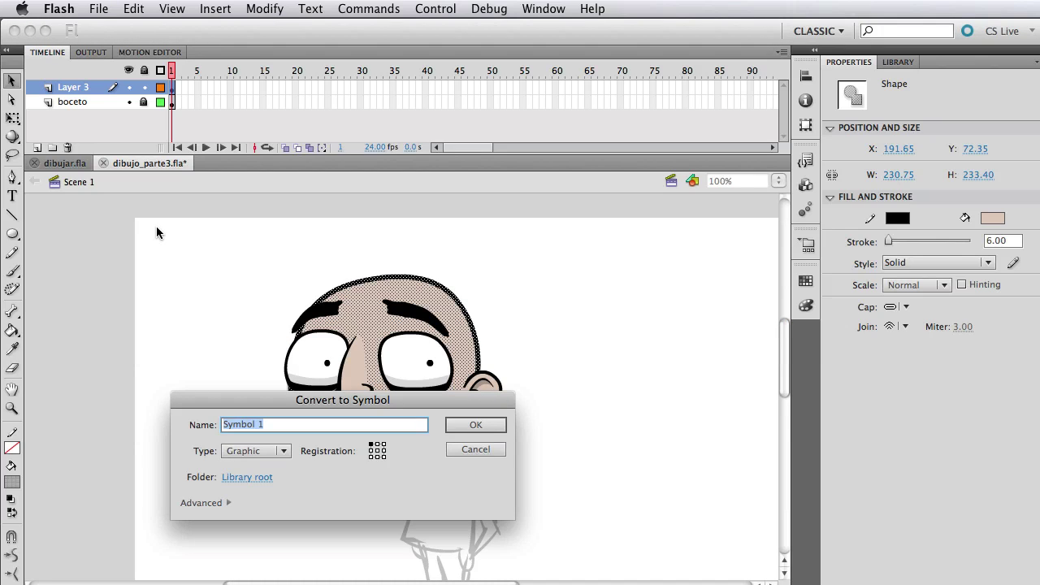
type("jose_cabeza_forma")
key("Return")
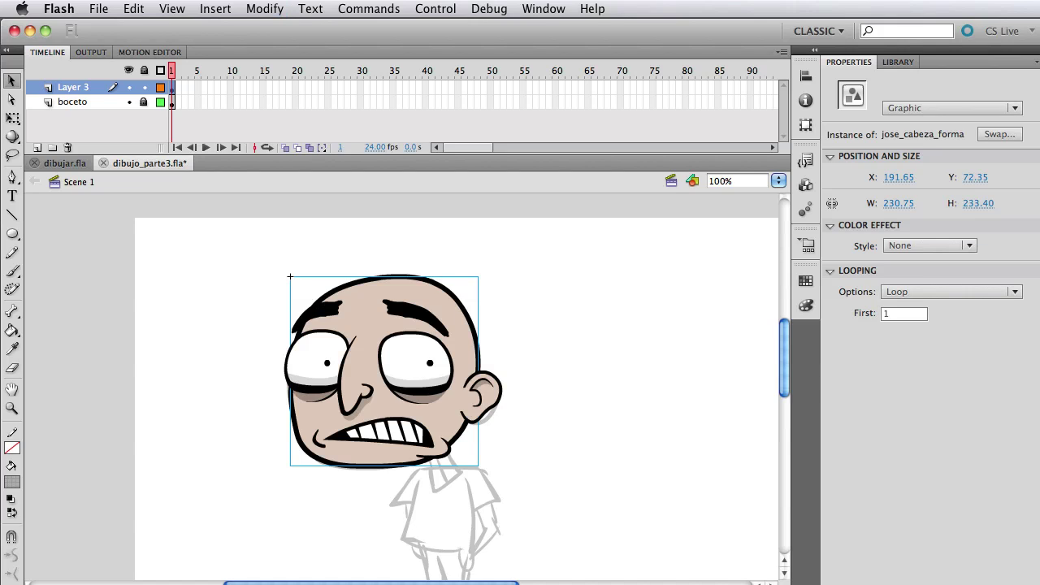
- Send the jose_cabeza_forma symbol to the back, behind the other facial features
left_click(262, 9)
mouse_move(307, 210)
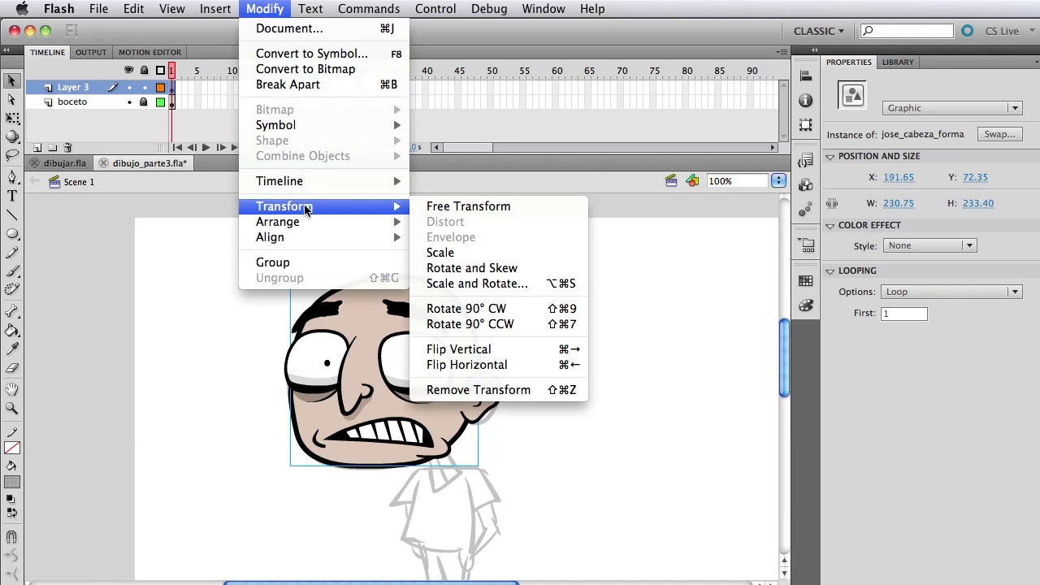
mouse_move(364, 226)
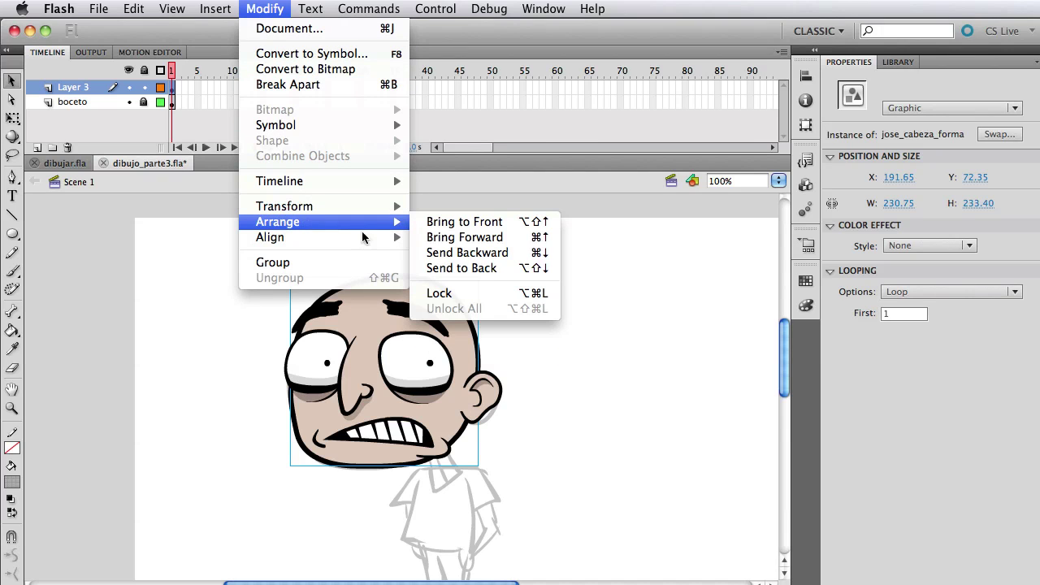
left_click(470, 269)
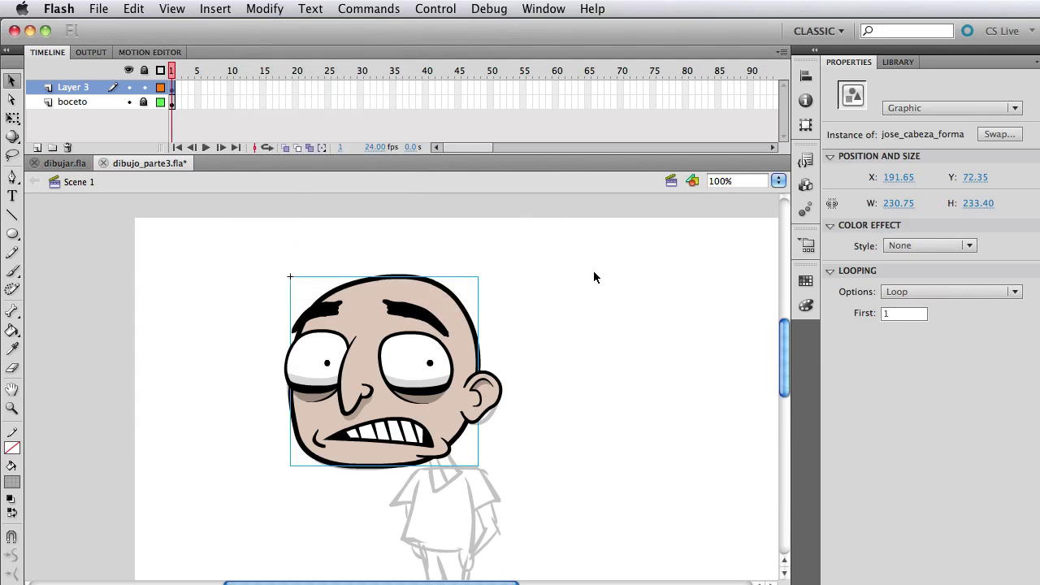
- Convert the head shape and all facial features together into a graphic symbol named jose_cabeza, then try moving it and undo the move
left_click_drag(610, 235, 191, 490)
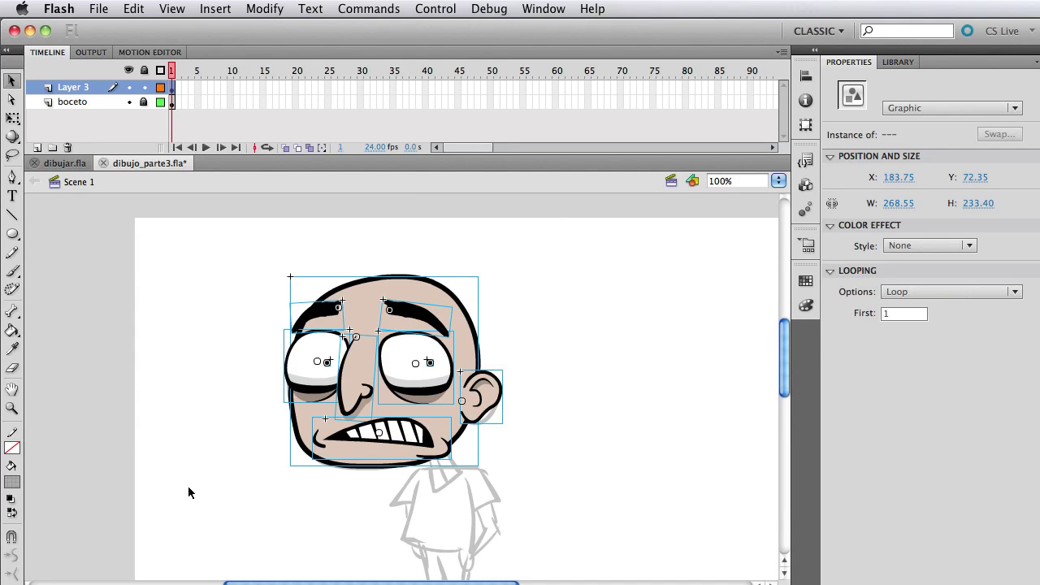
key("F8")
type("jose")
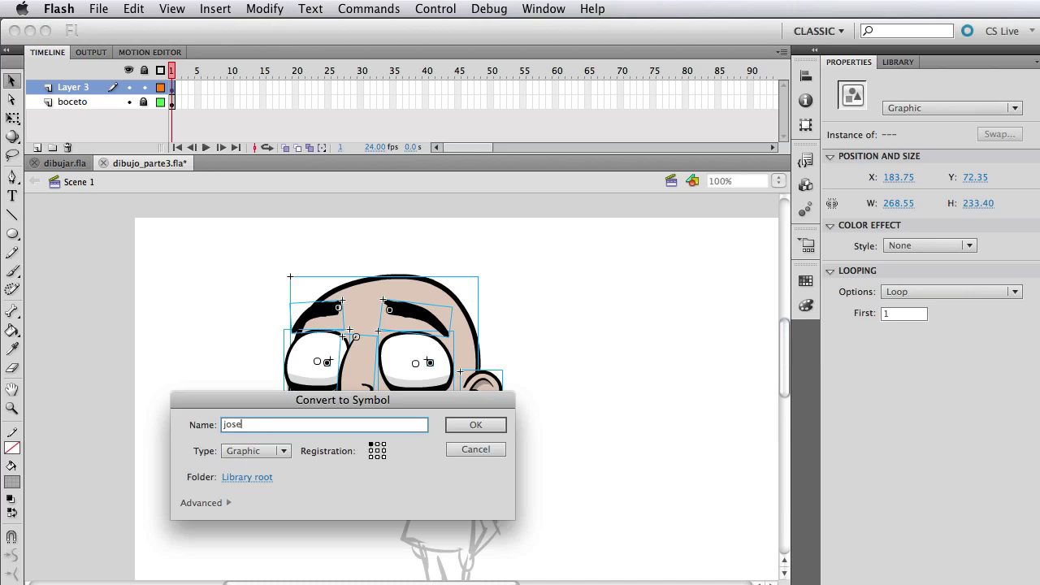
type("_cabeza")
key("Return")
left_click_drag(377, 423, 377, 346)
key("super+z")
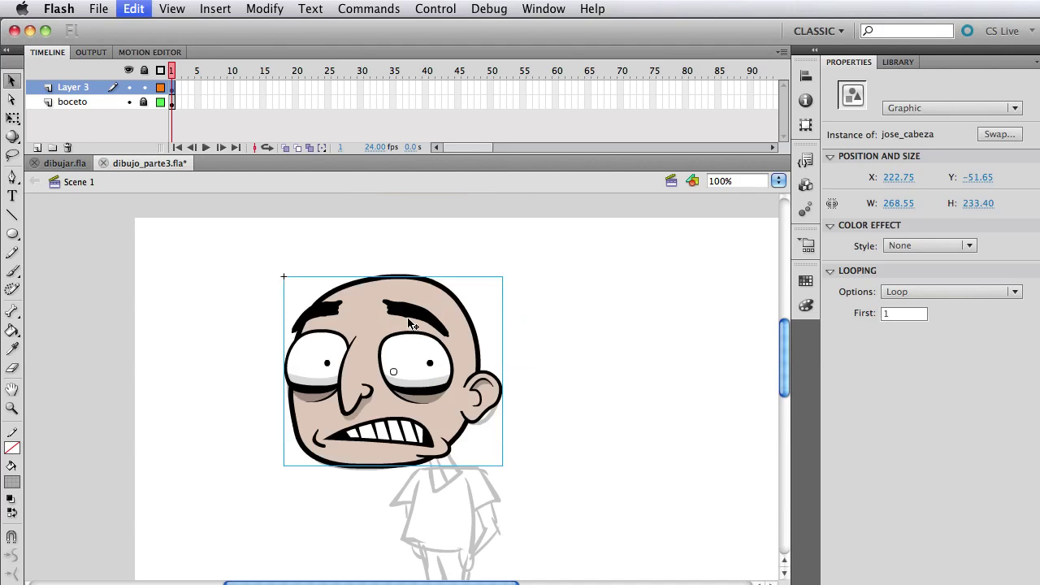
- Move jose_cabeza's transformation point to the jaw just above the neck, then test a rotation about it and undo the rotation
key("q")
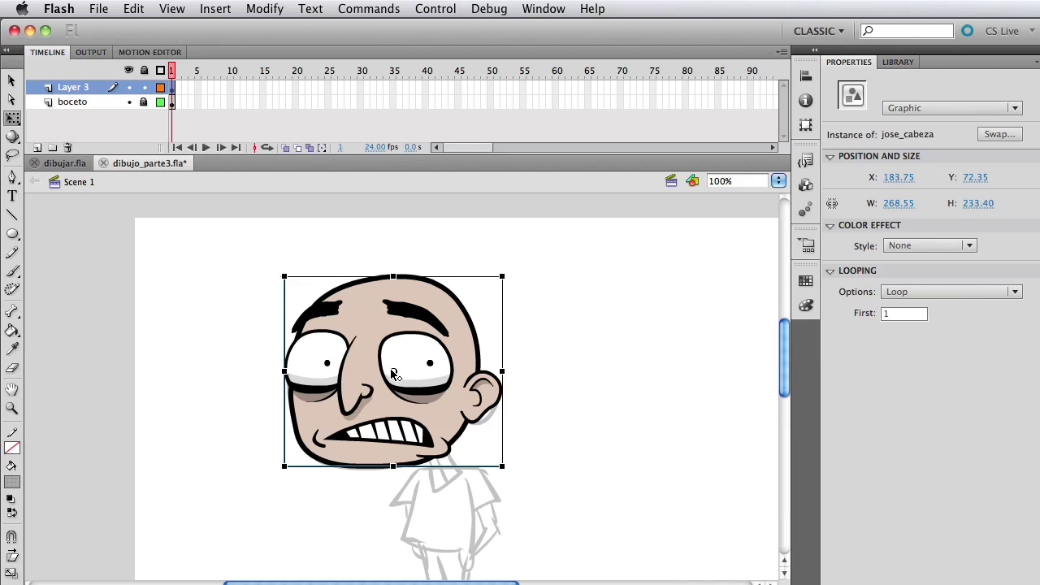
left_click(431, 445)
left_click_drag(497, 478, 485, 522)
key("super+z")
left_click(476, 447)
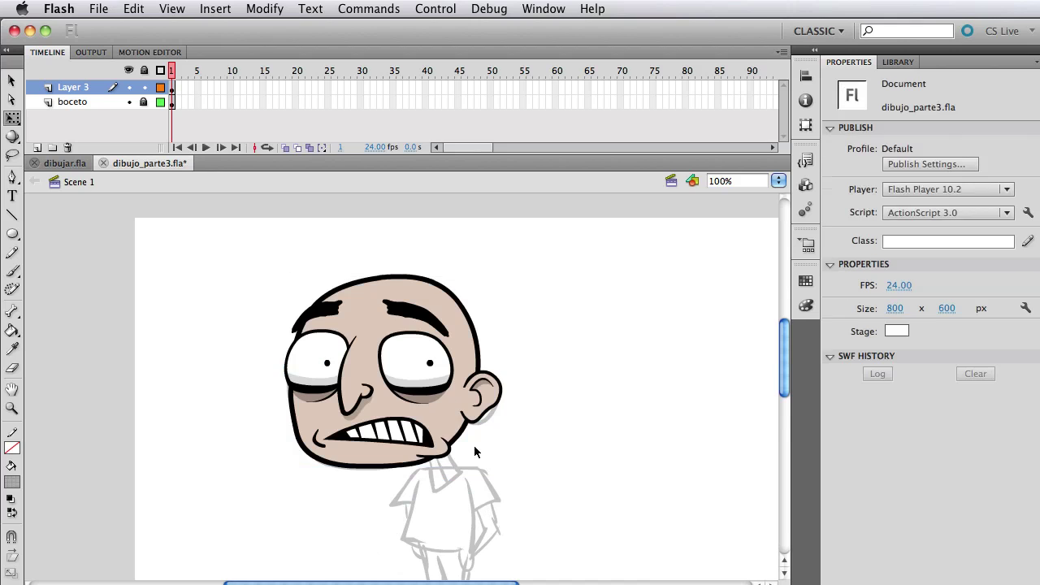
- Examine the symbols nested inside jose_cabeza, including the jose_oreja ear and its layers, and return to Scene 1
double_click(389, 366)
left_click(207, 260)
left_click_drag(206, 258, 560, 492)
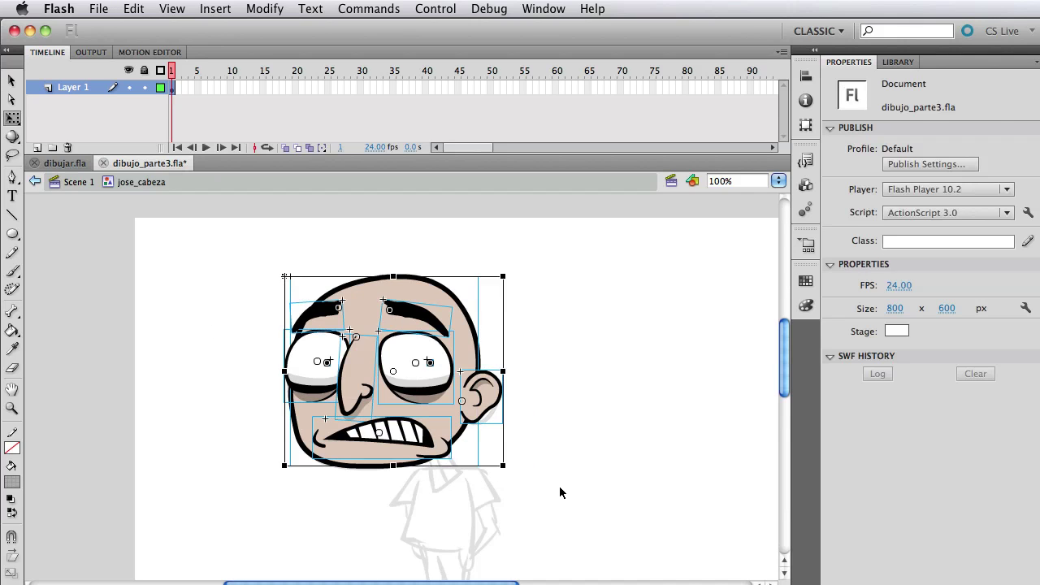
left_click(560, 492)
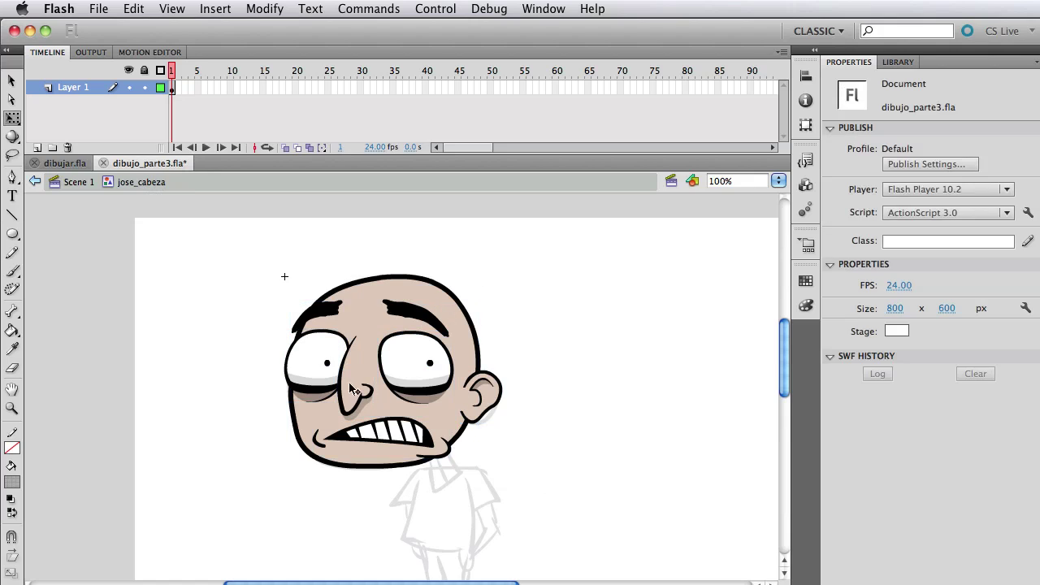
double_click(484, 407)
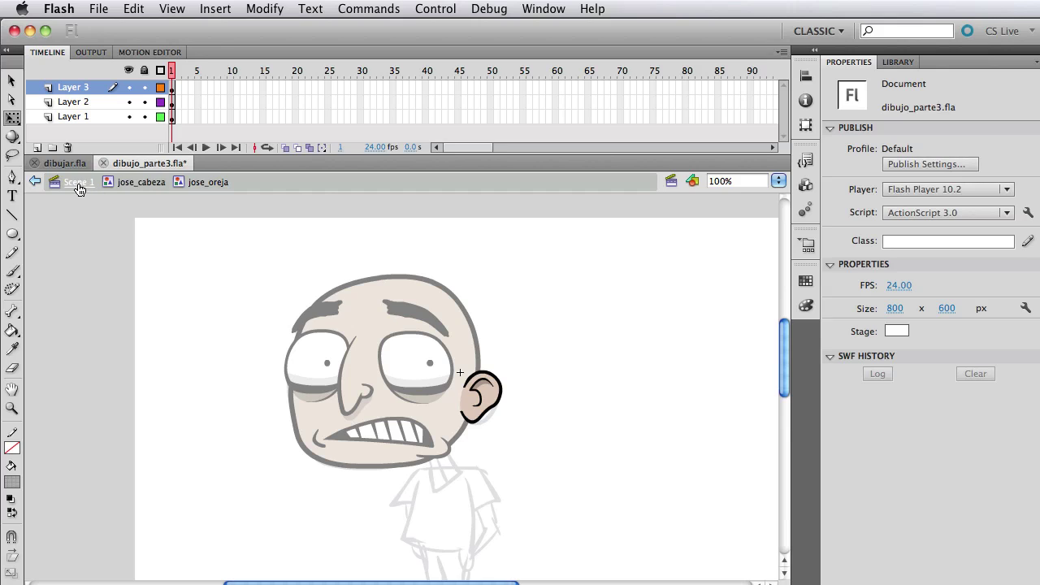
double_click(227, 281)
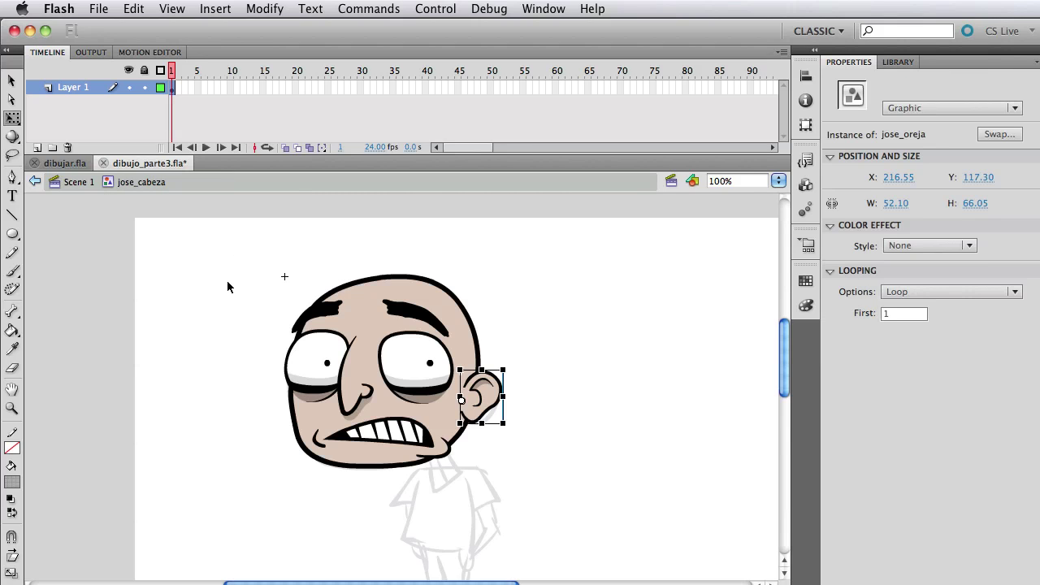
double_click(228, 281)
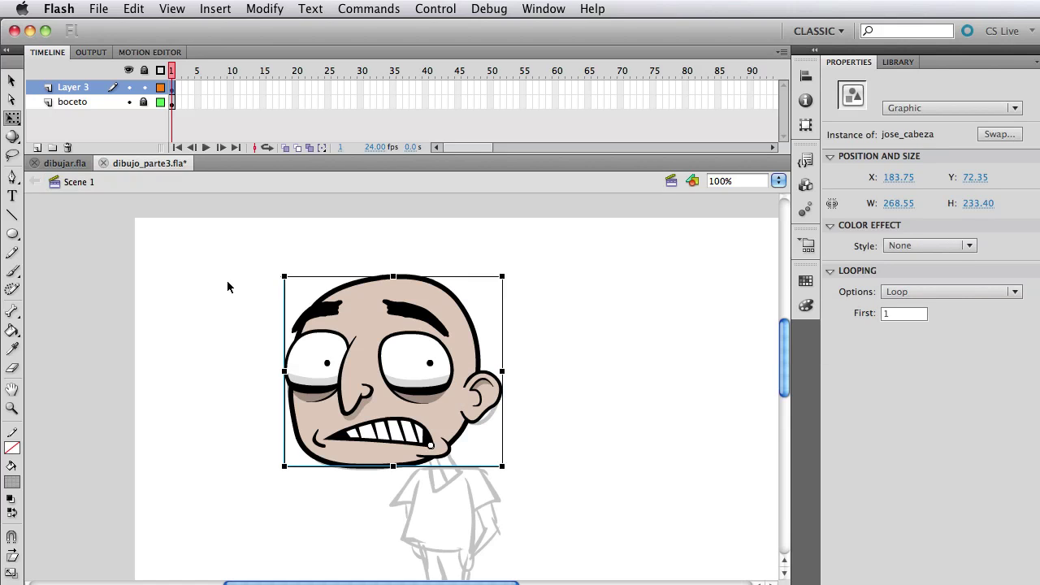
left_click(228, 286)
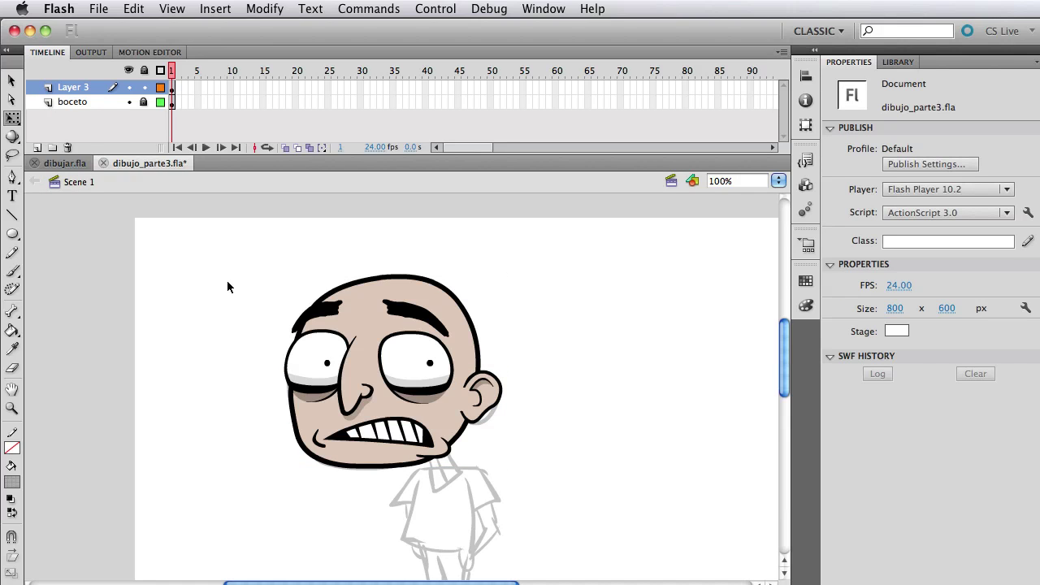